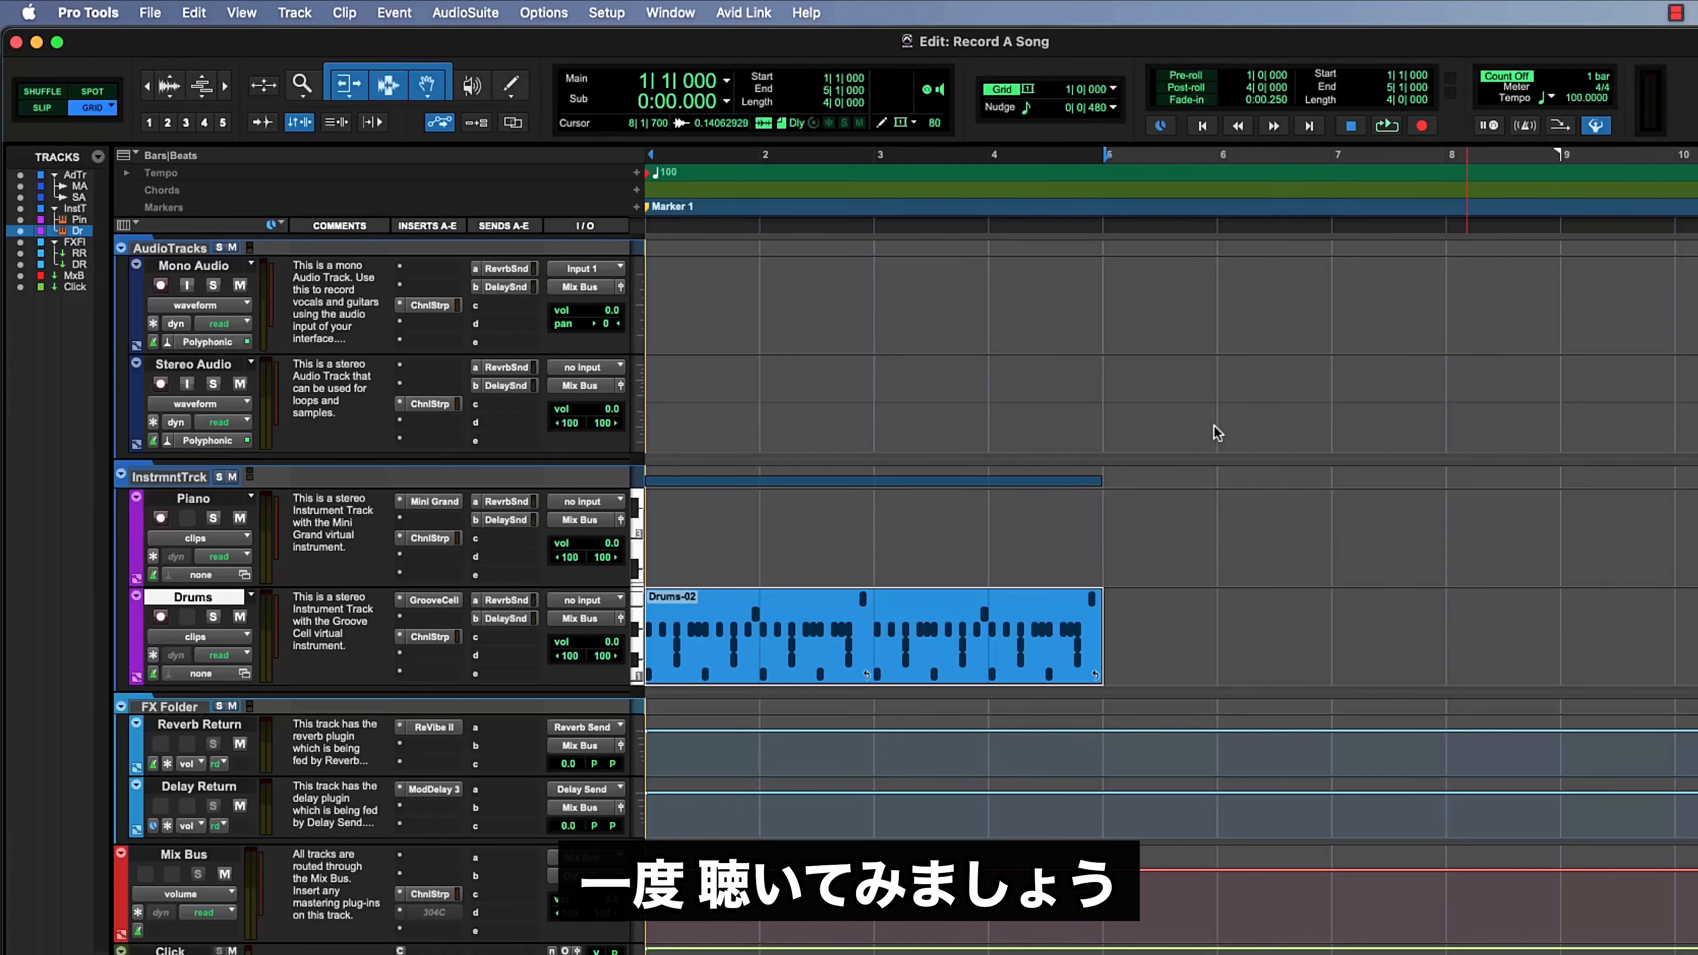
Play back the drum groove on the Drums track from the session start to hear it, and stop playback
key("space")
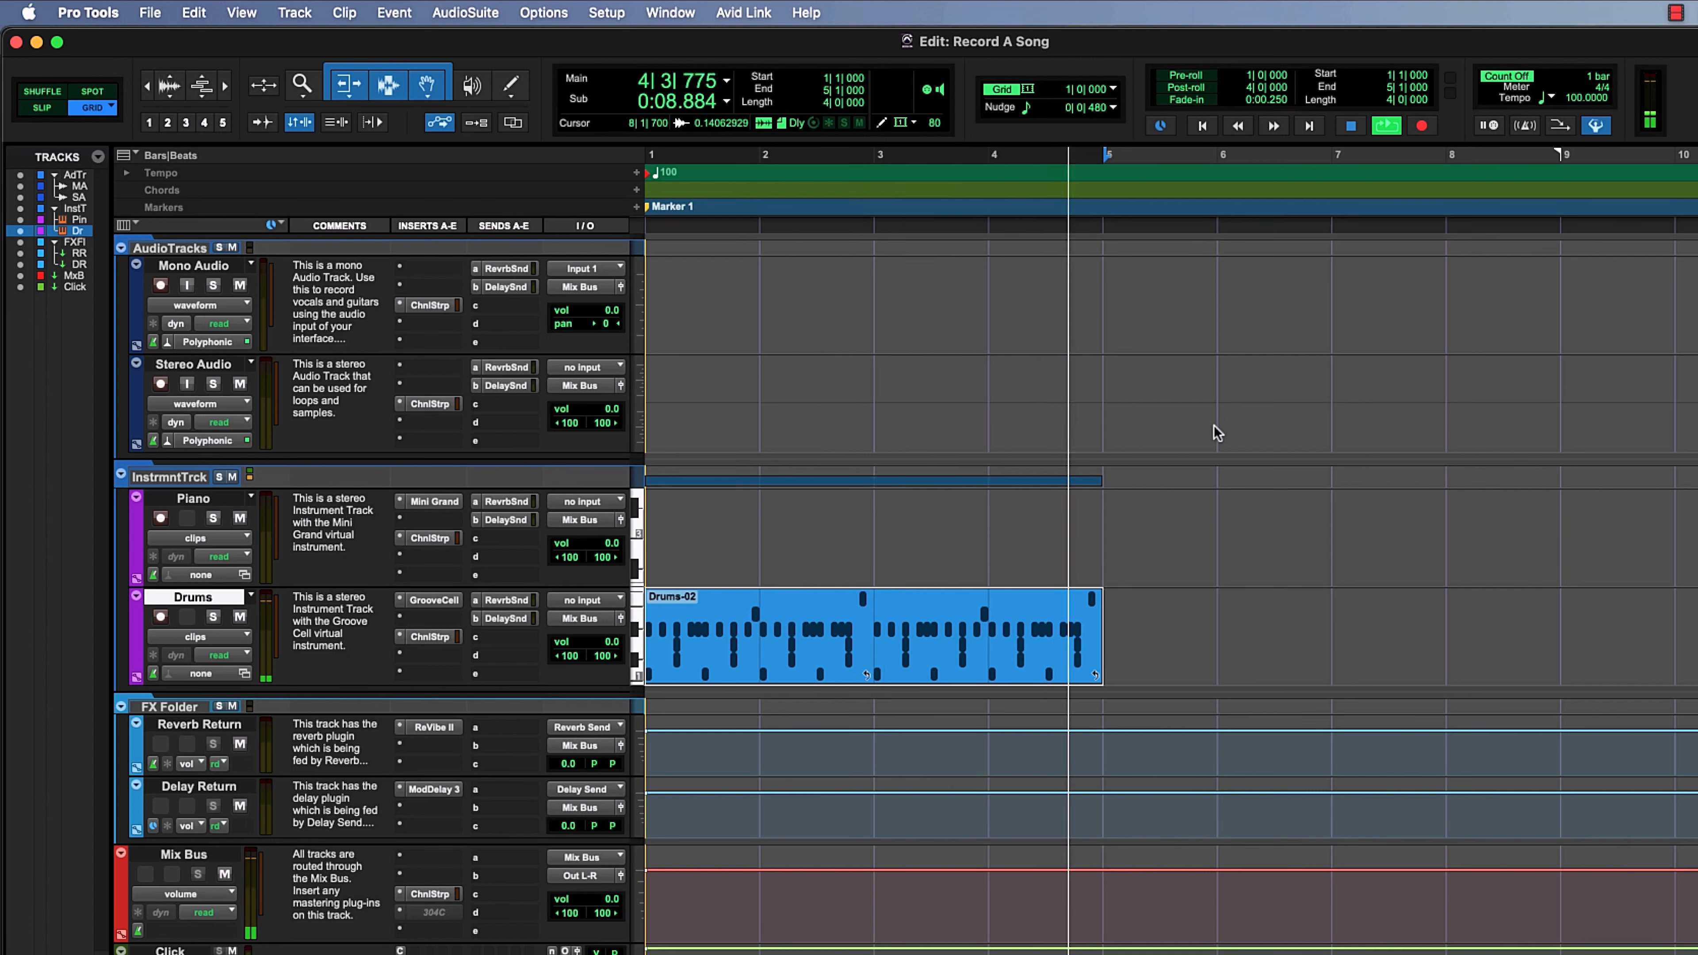
key("space")
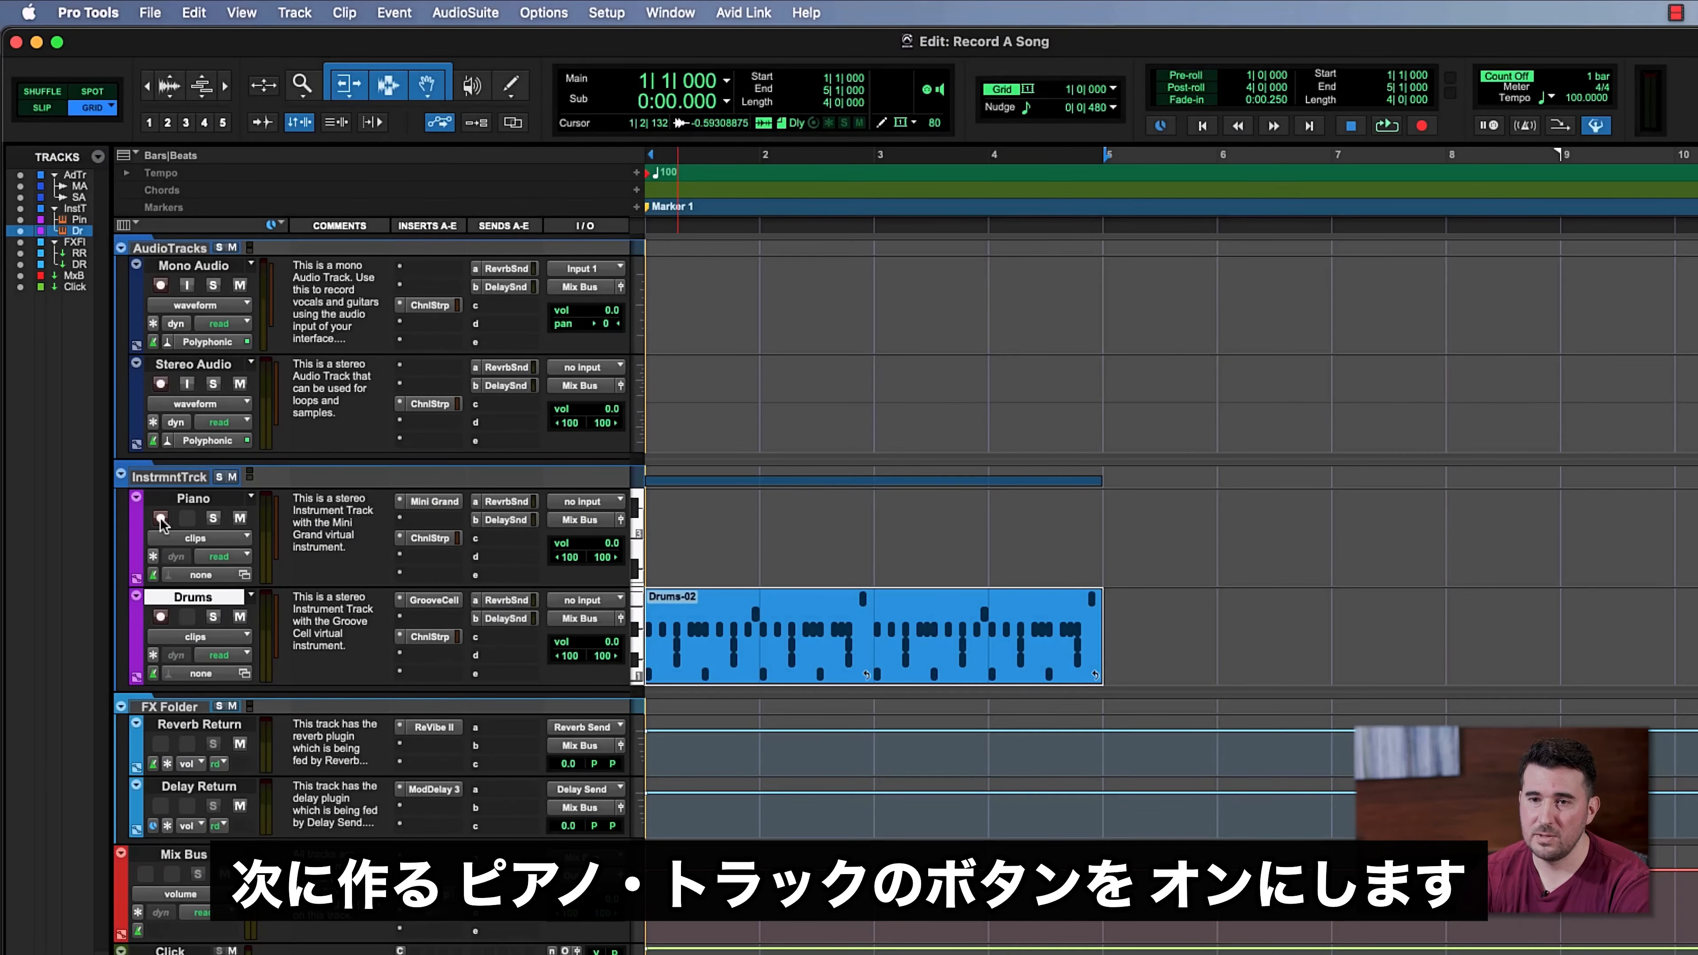
Record-enable the Piano track and confirm KOMPLETE KONTROL S49 MK2, Port 1 as an enabled MIDI input device
left_click(161, 518)
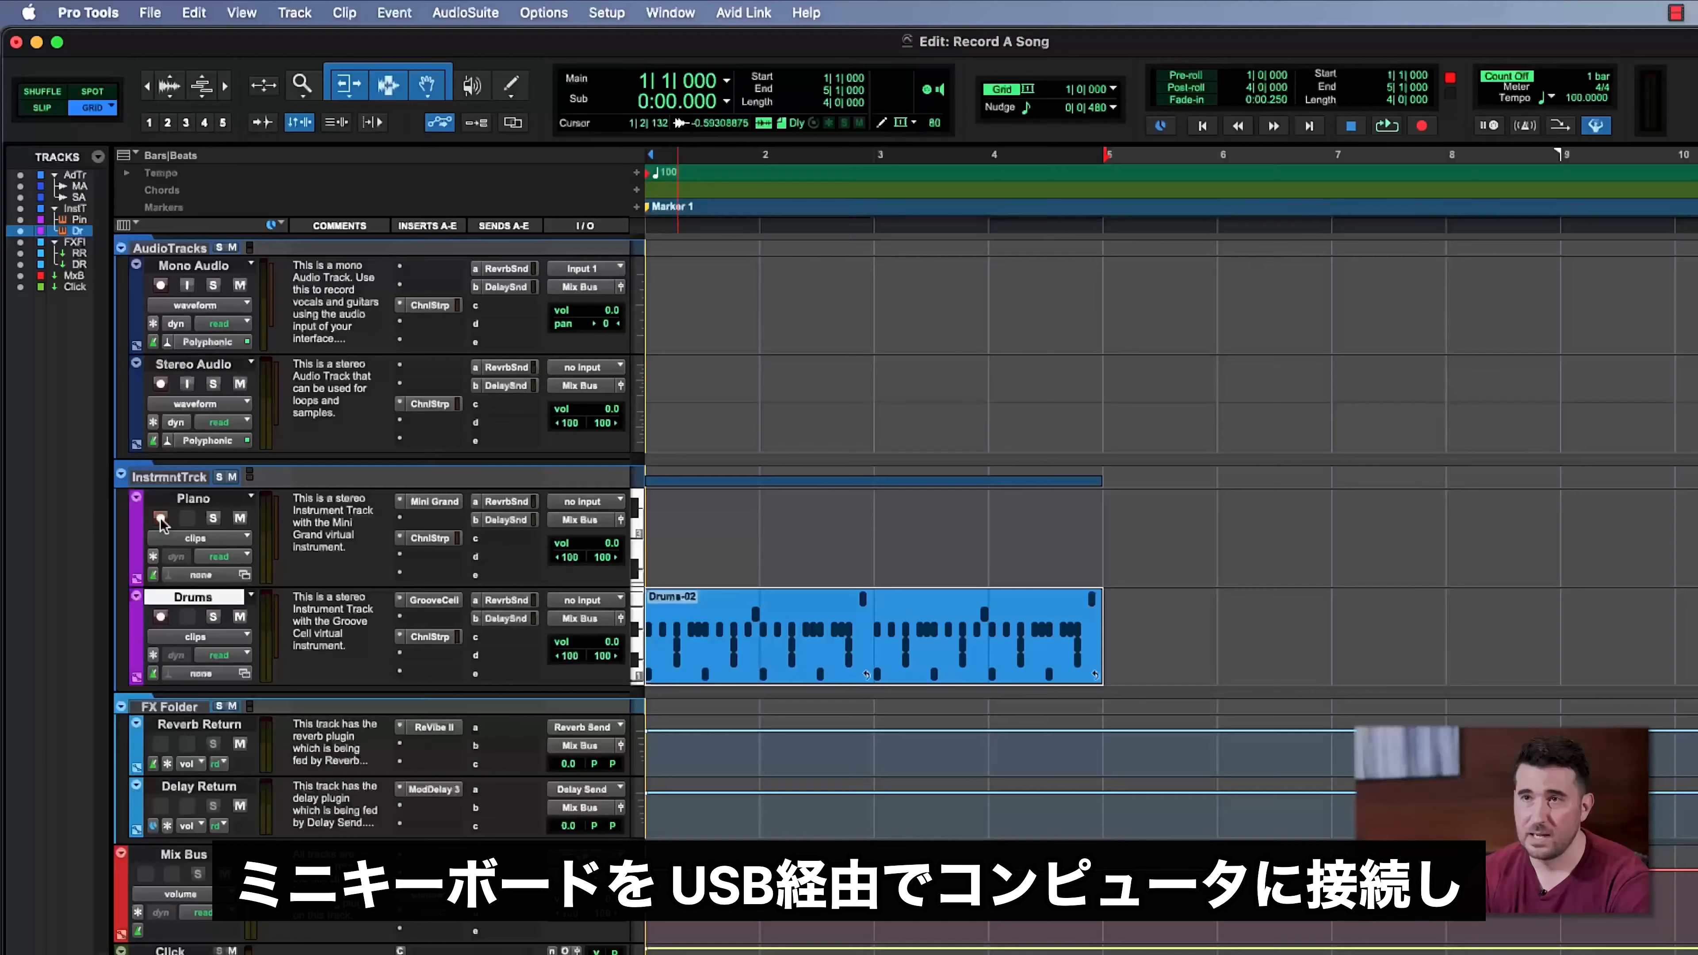
left_click(161, 519)
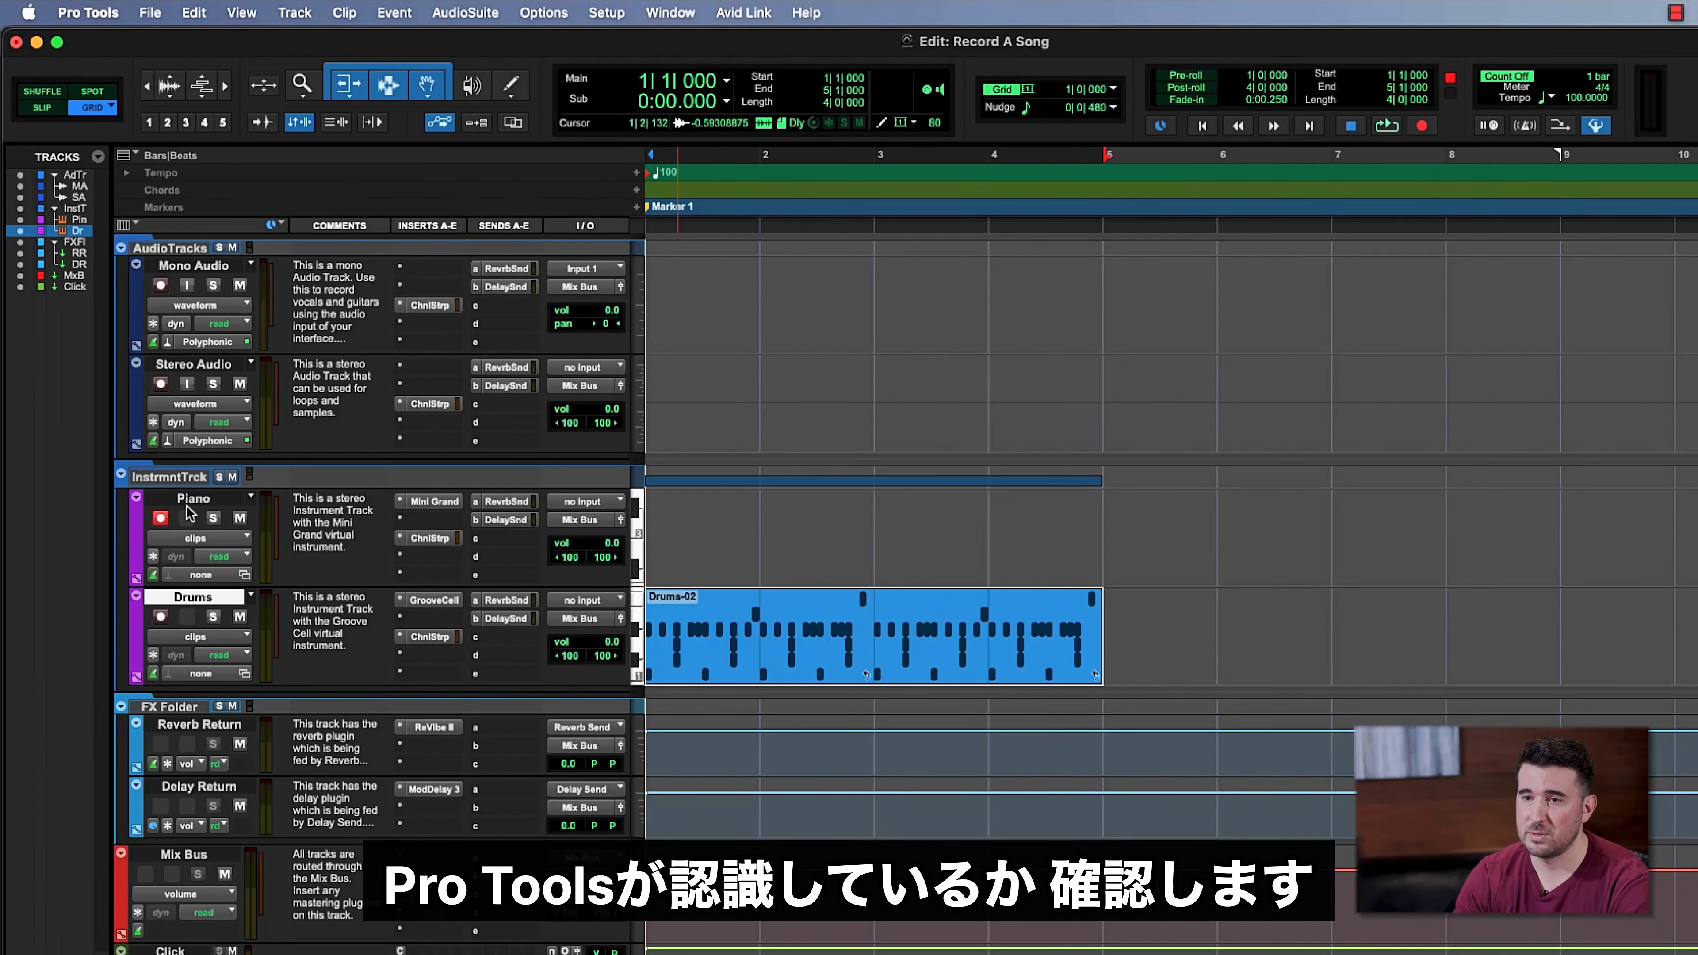
left_click(605, 12)
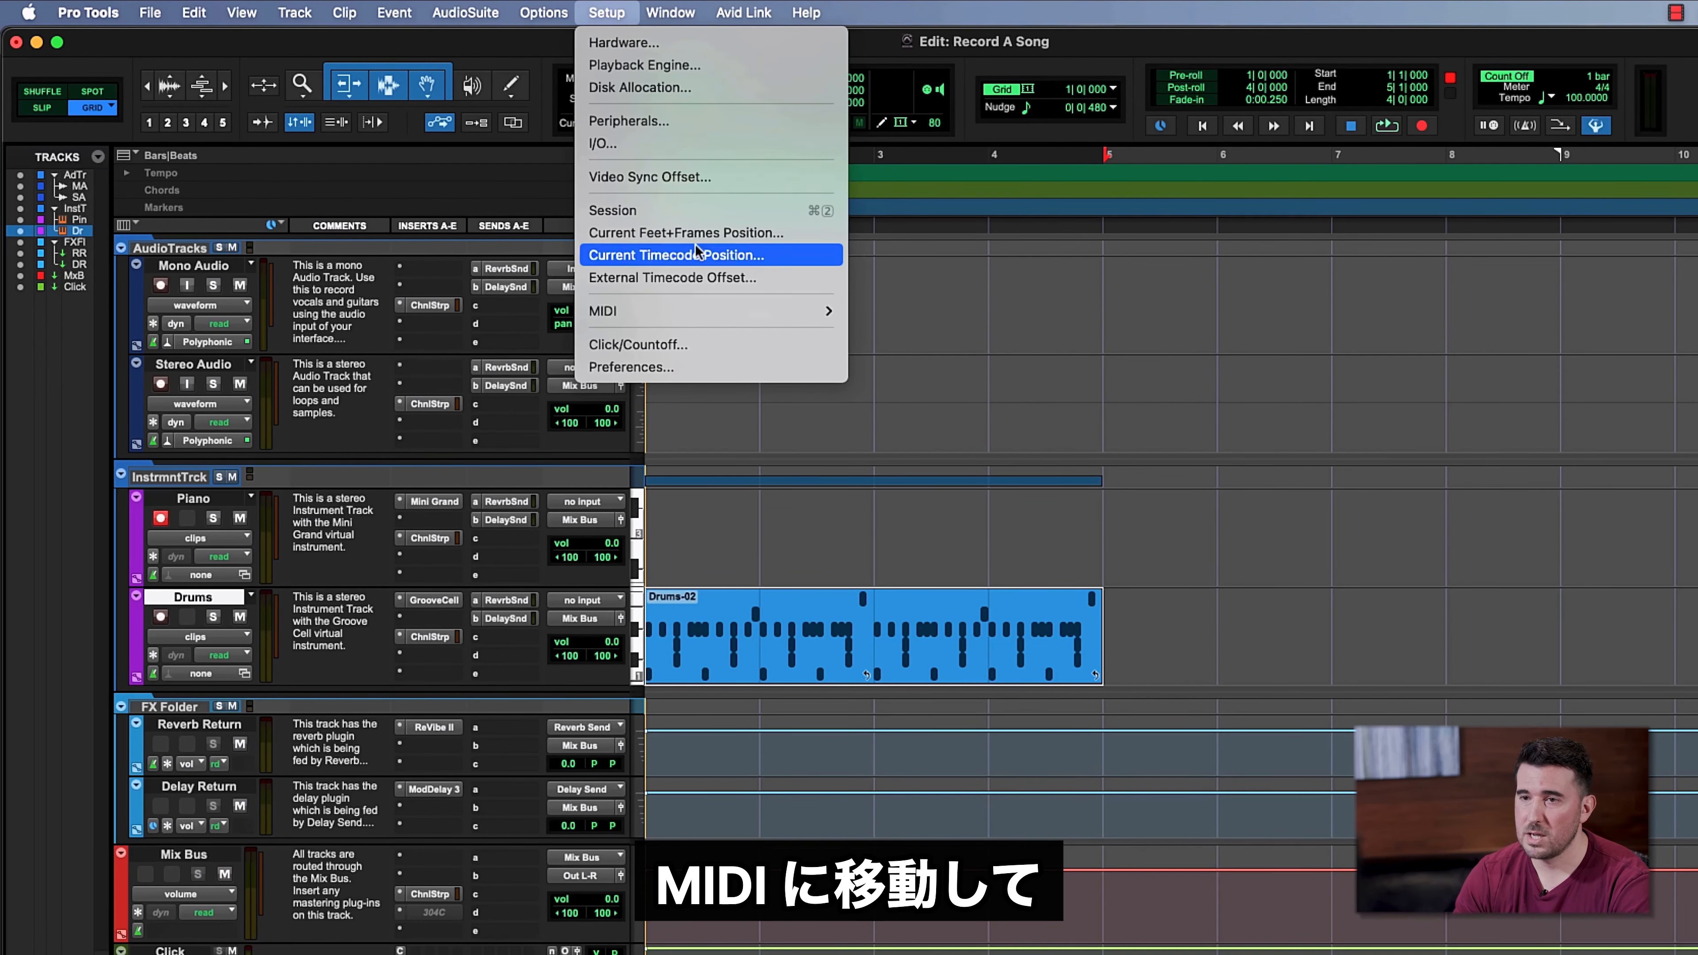
mouse_move(734, 319)
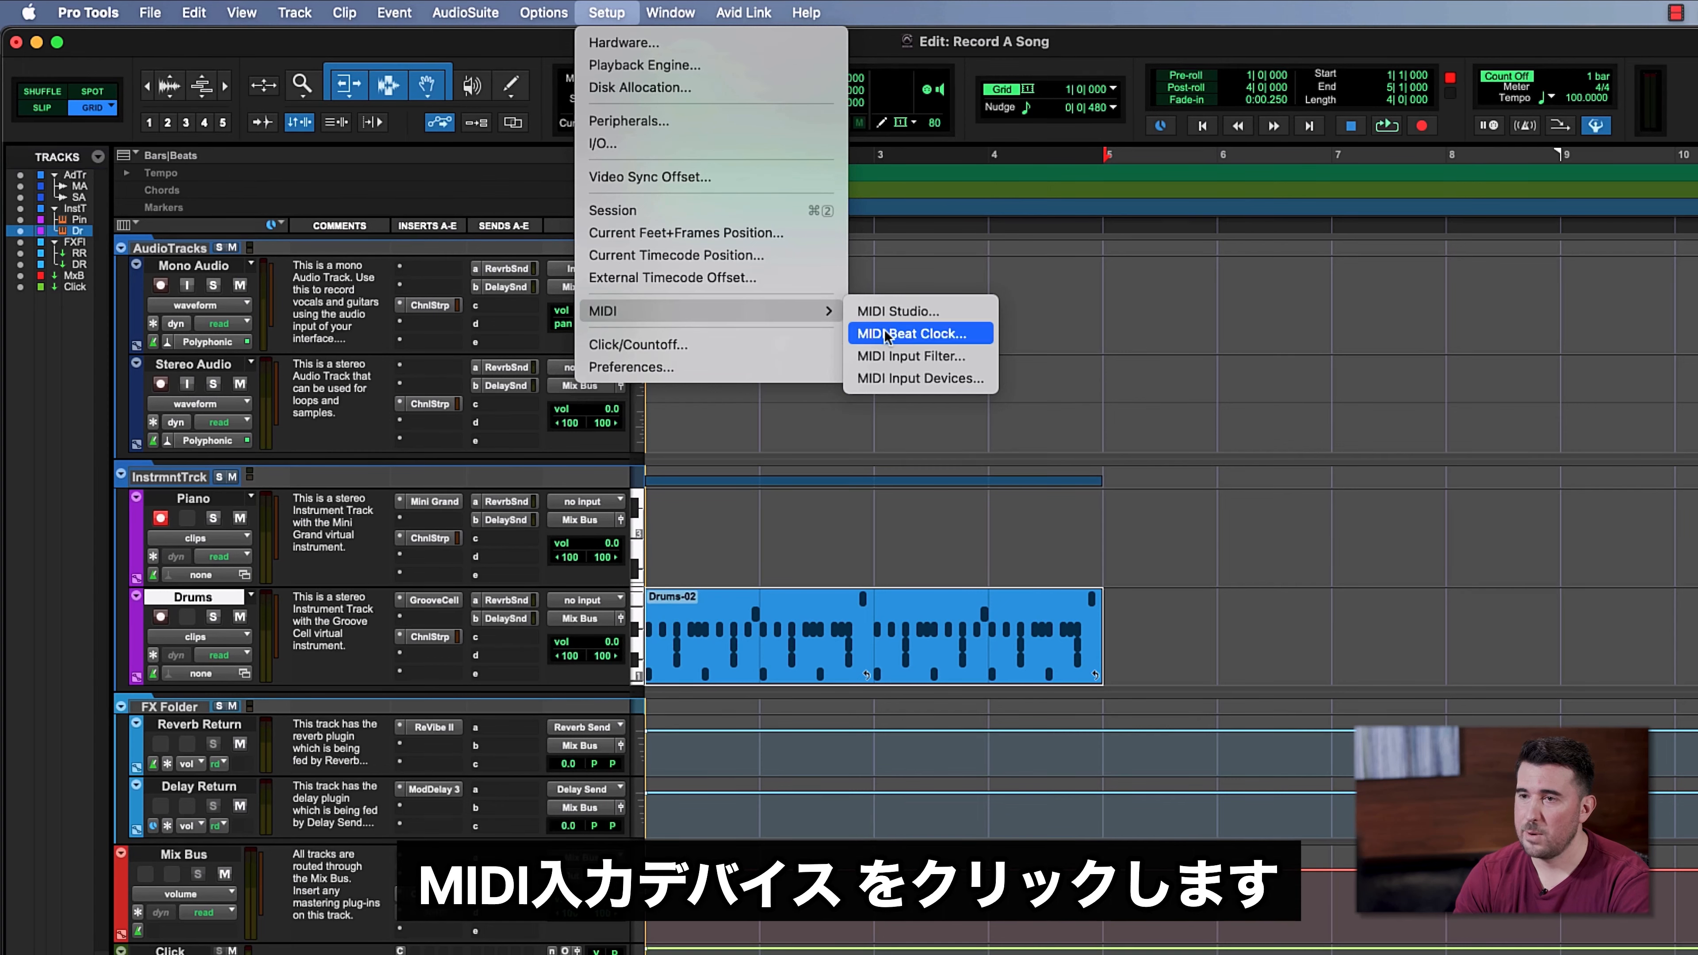
left_click(910, 378)
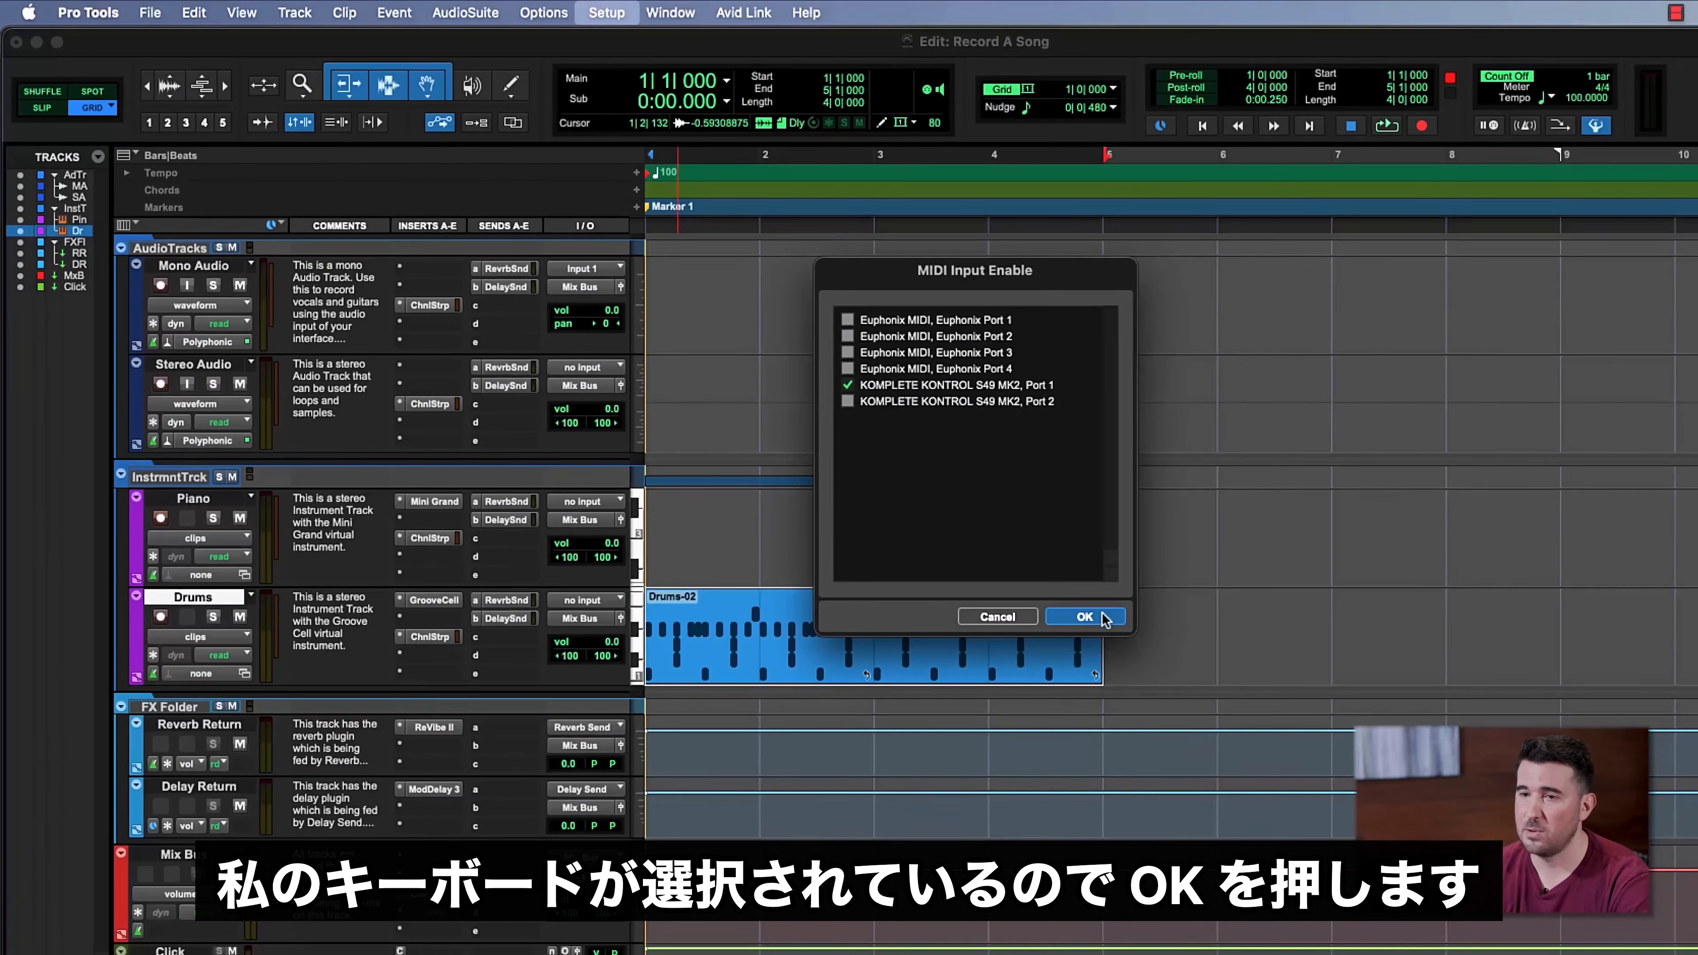
left_click(1105, 717)
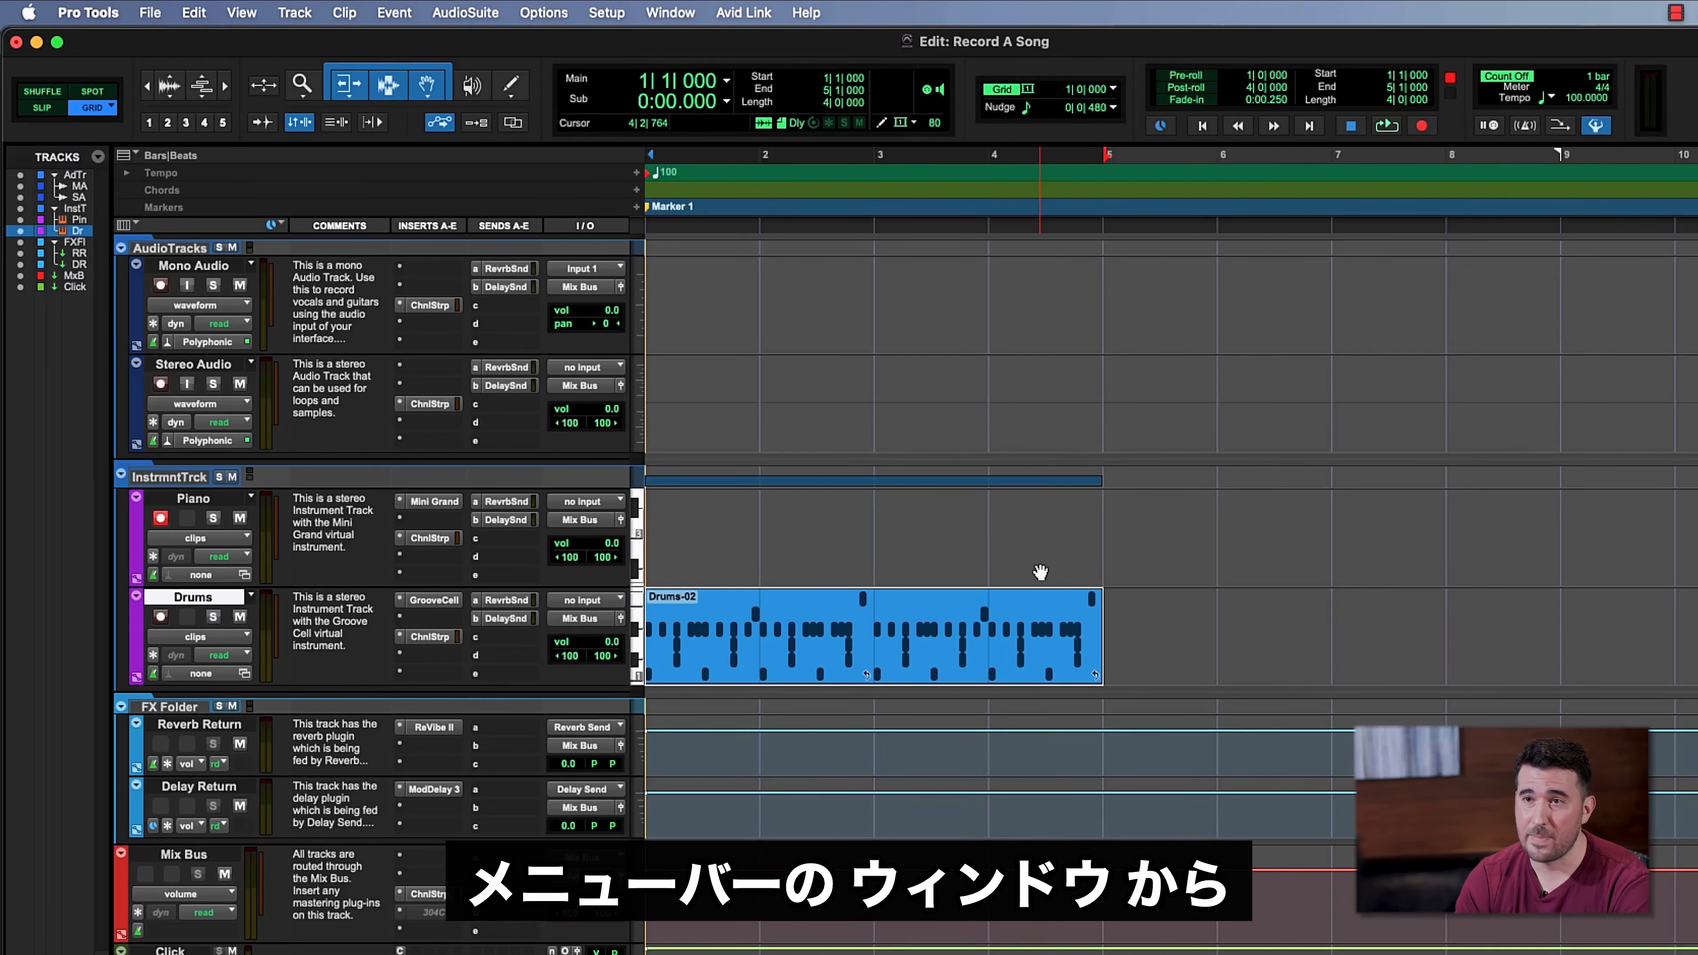
Open the on-screen MIDI Keyboard, audition the A, D, G and J notes on the Piano track, and close it
left_click(671, 13)
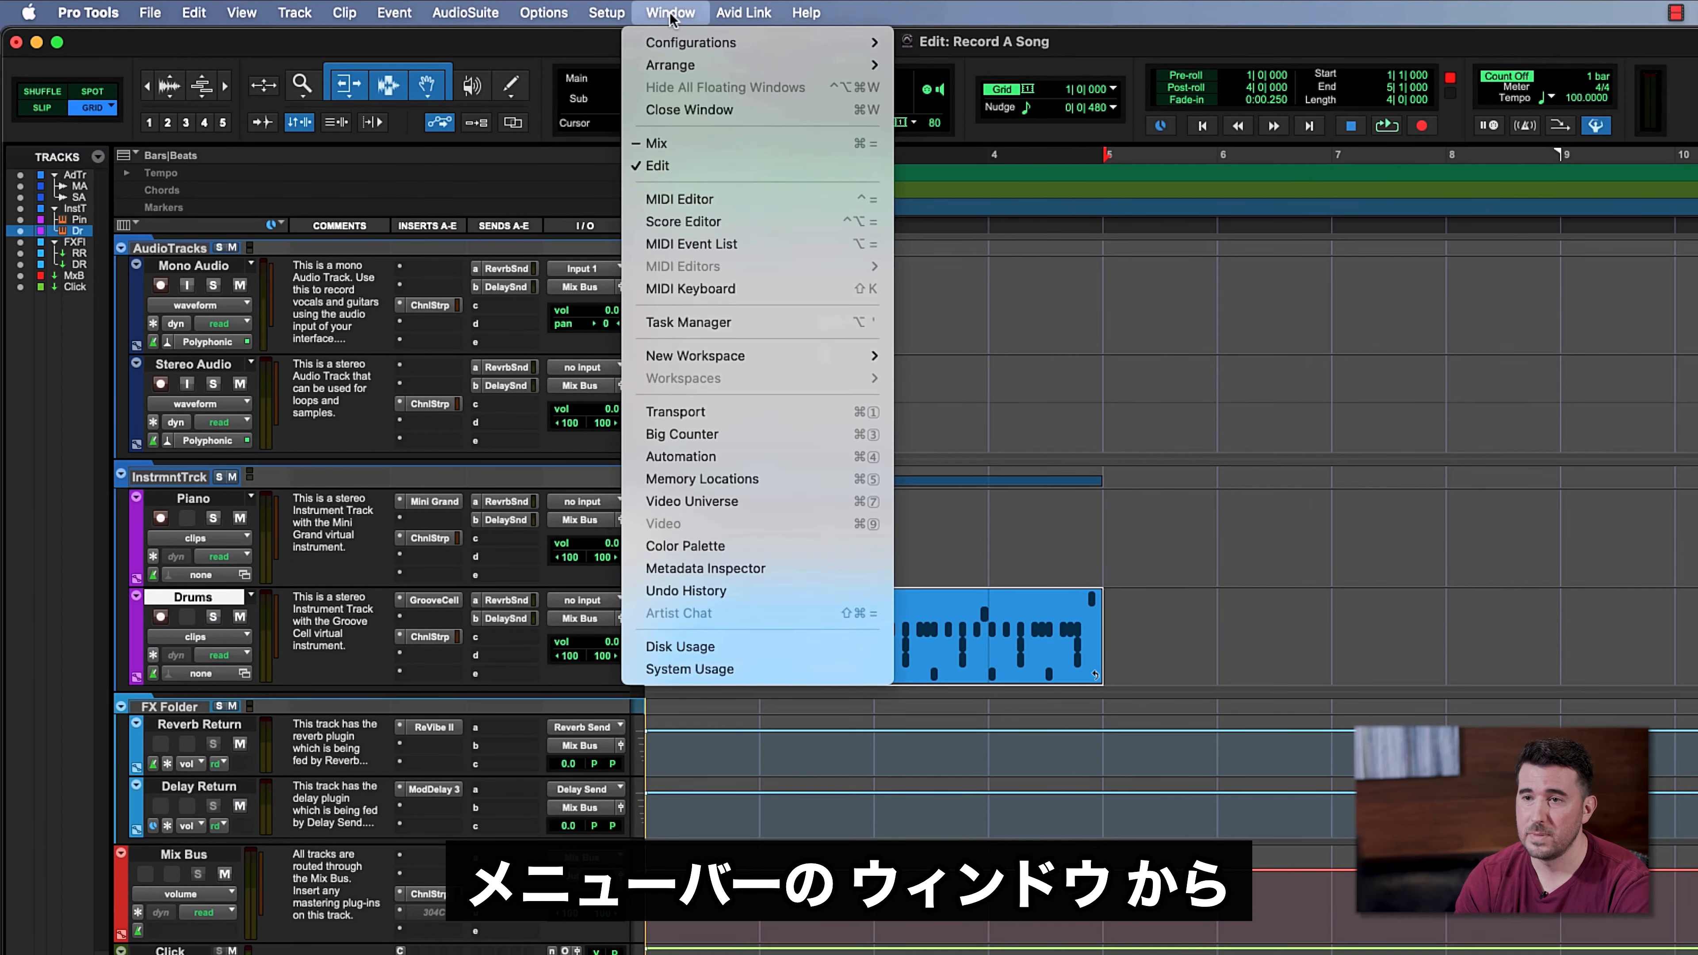
left_click(734, 295)
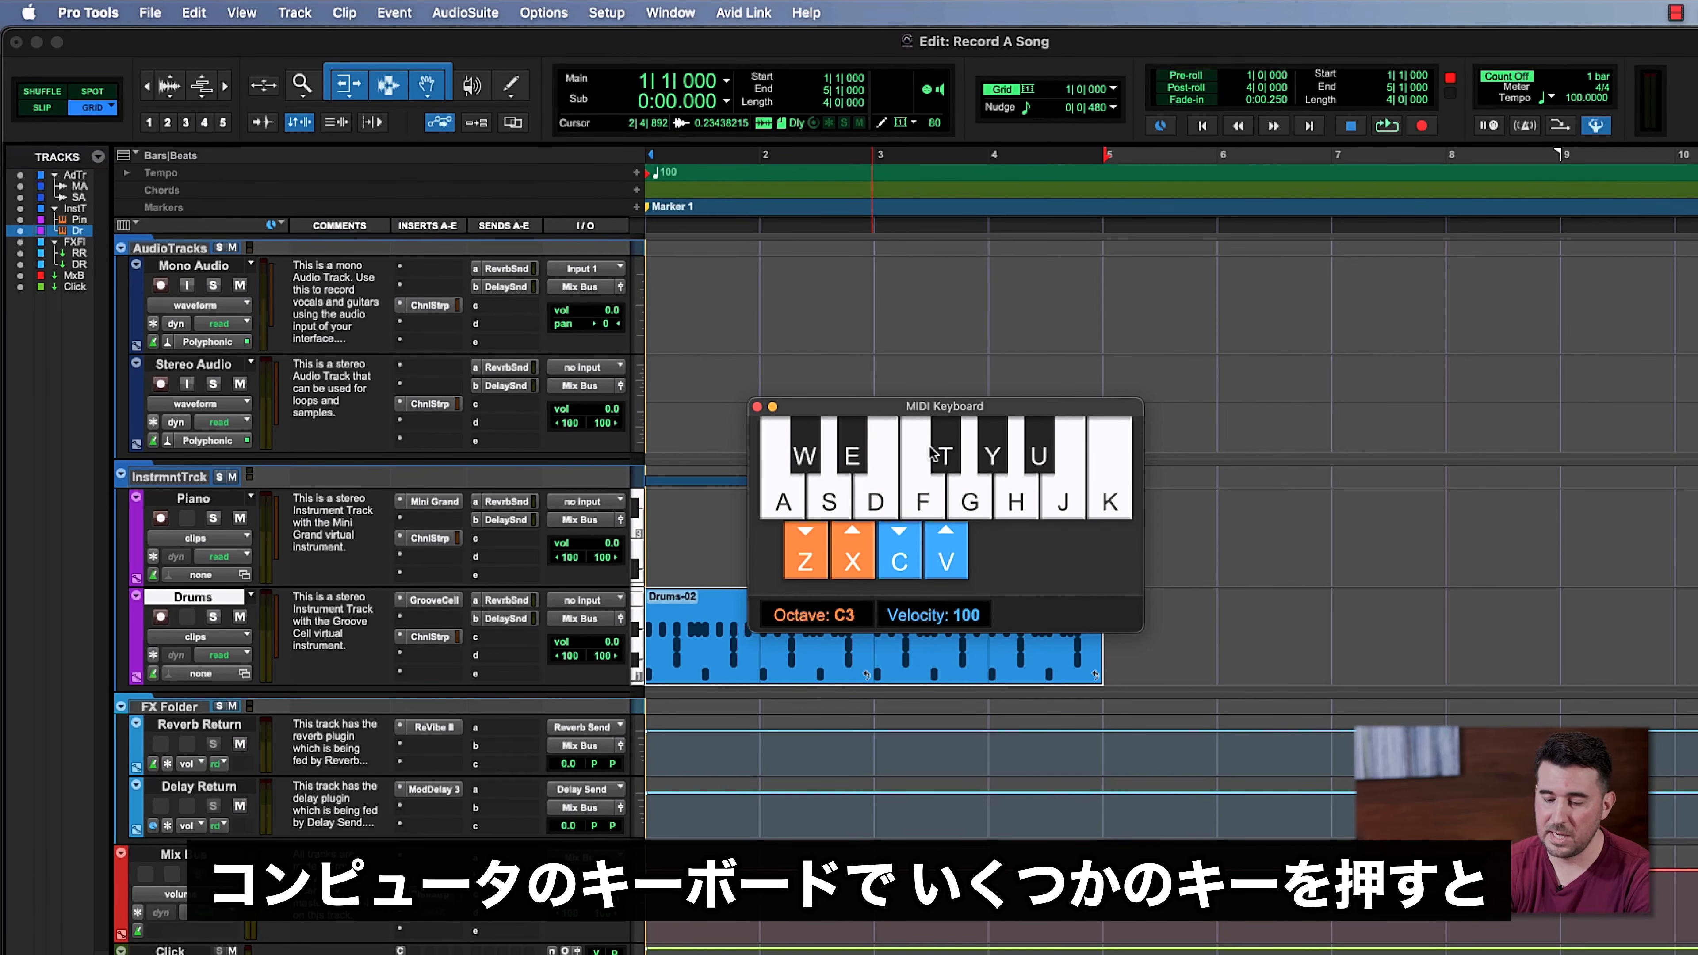
key("a")
key("d")
key("g")
key("j")
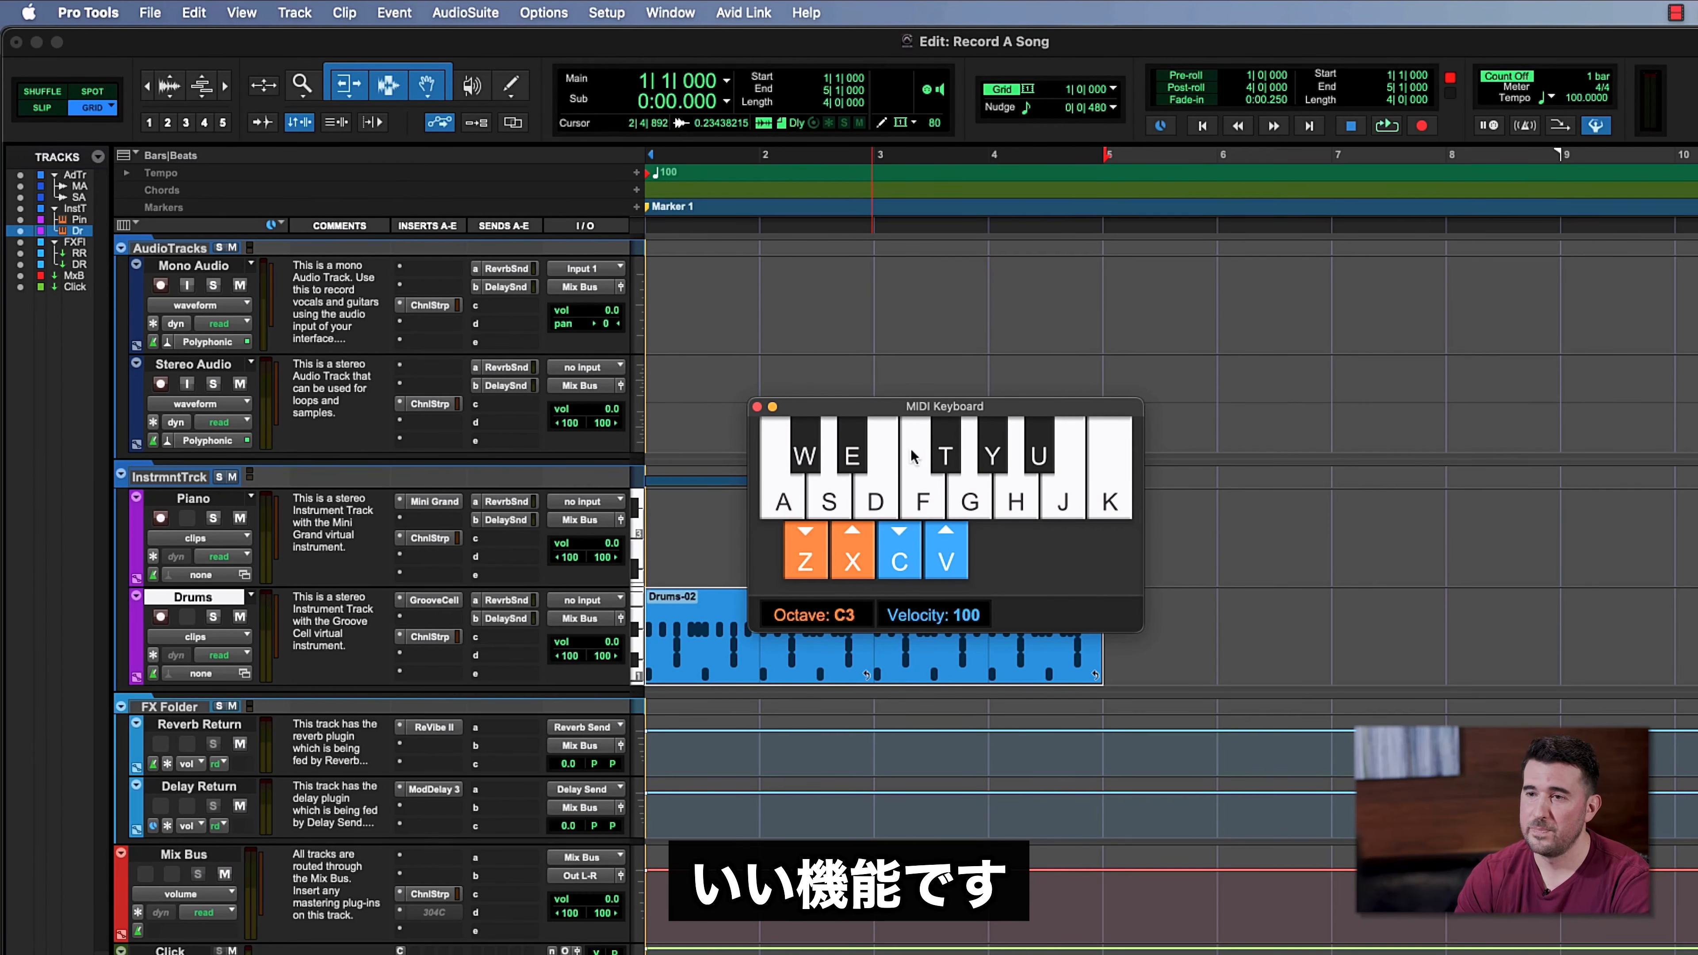
left_click(758, 407)
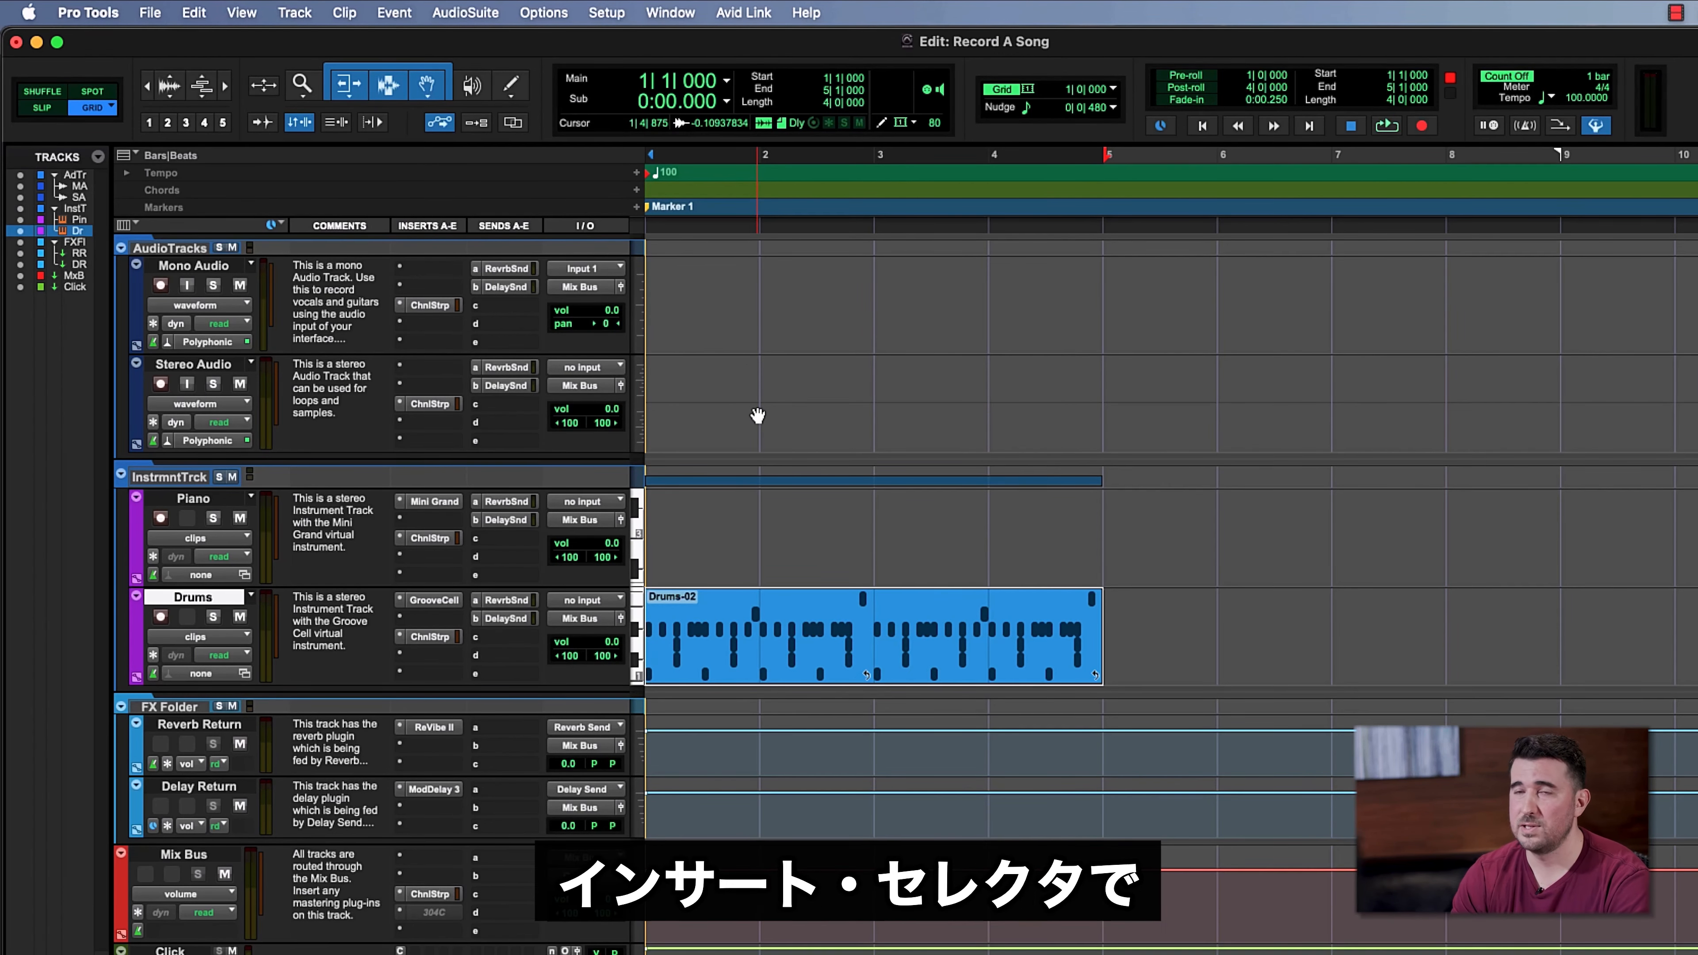
left_click(758, 415)
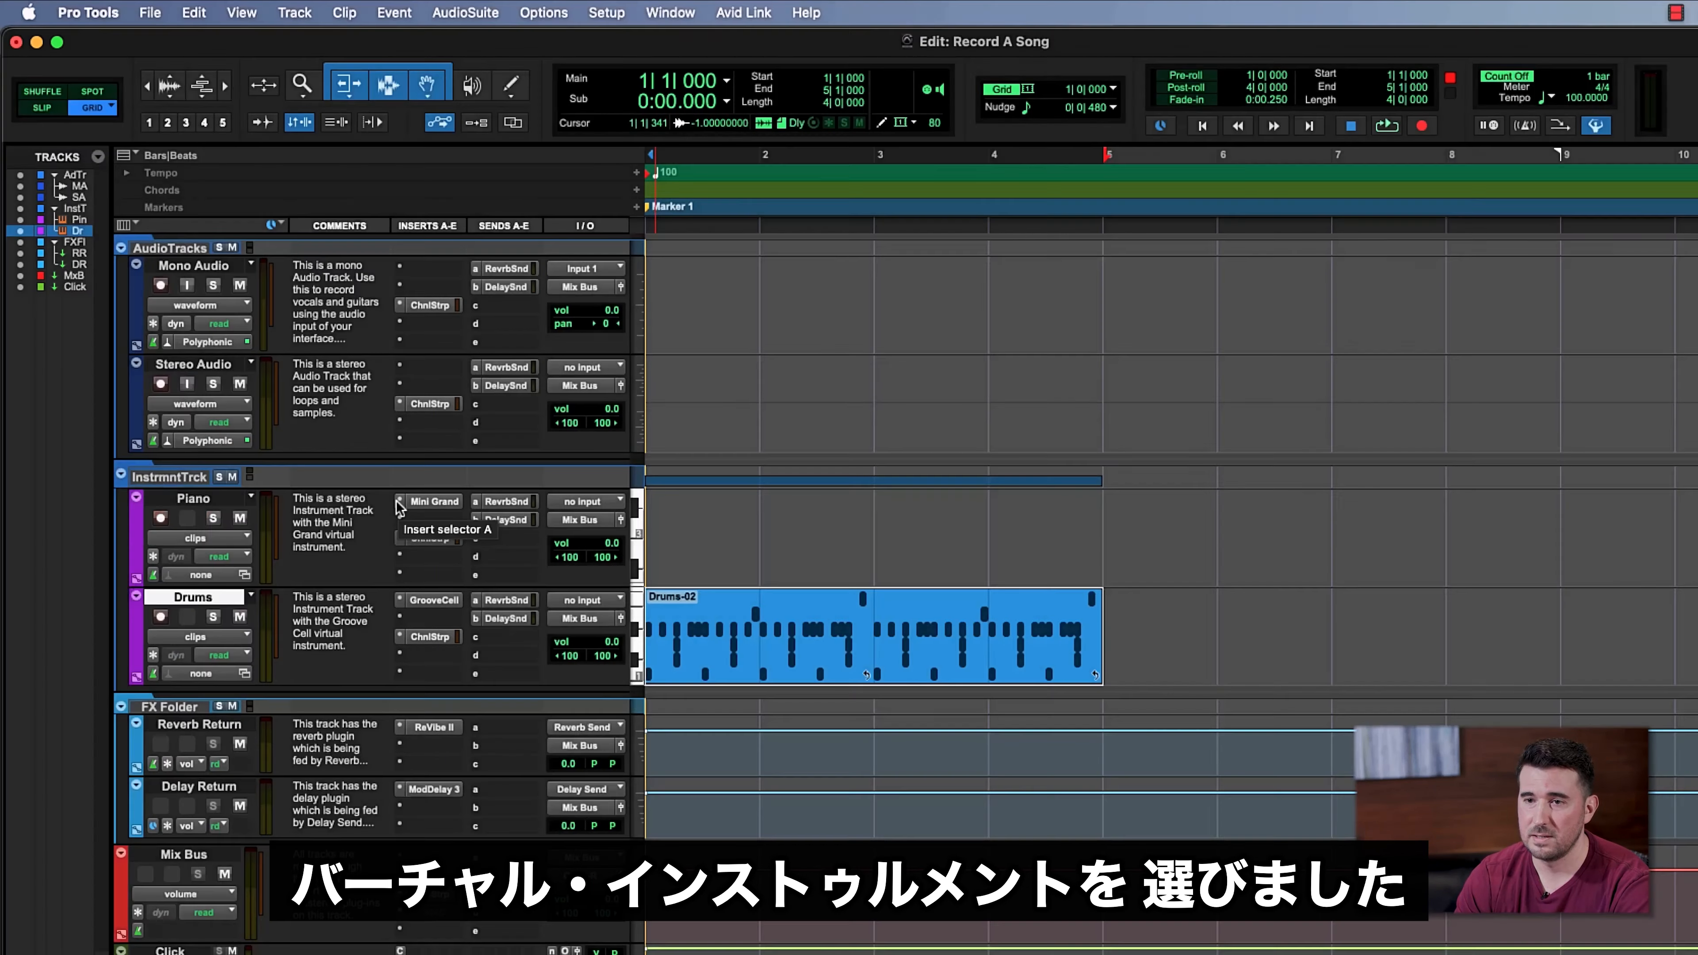
Replace Mini Grand on the Piano track's insert A with Xpand!2 (stereo), load the FastStartRhodes preset, and close the plug-in window
left_click(400, 503)
mouse_move(410, 503)
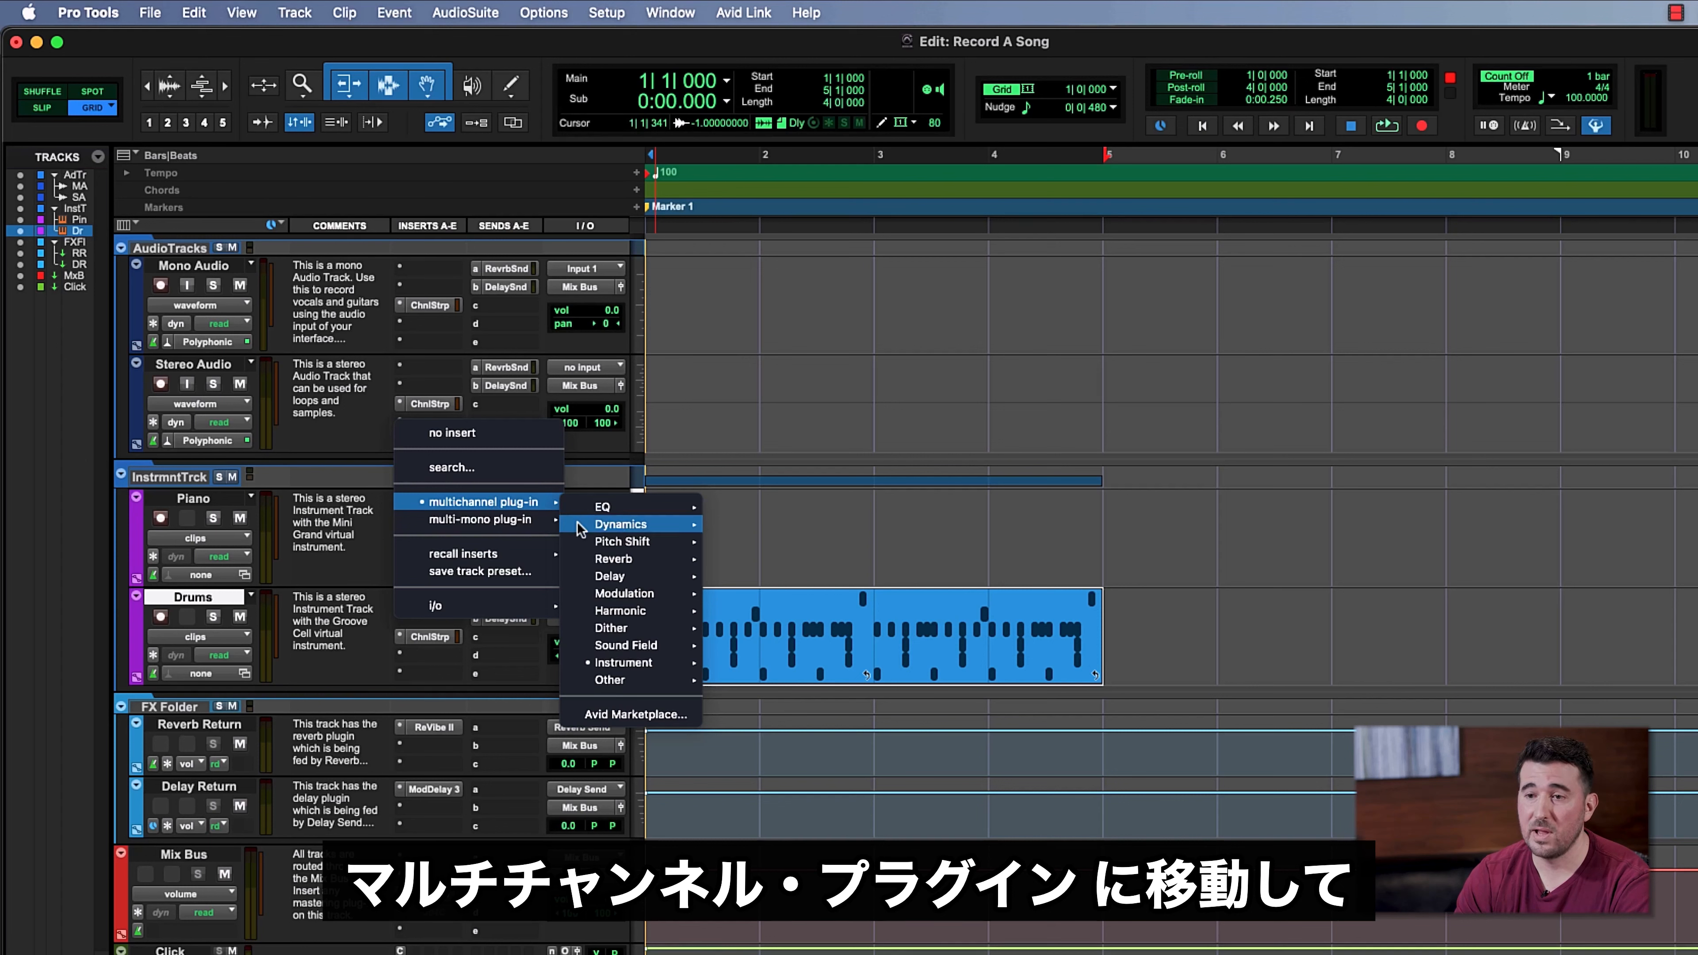
mouse_move(653, 666)
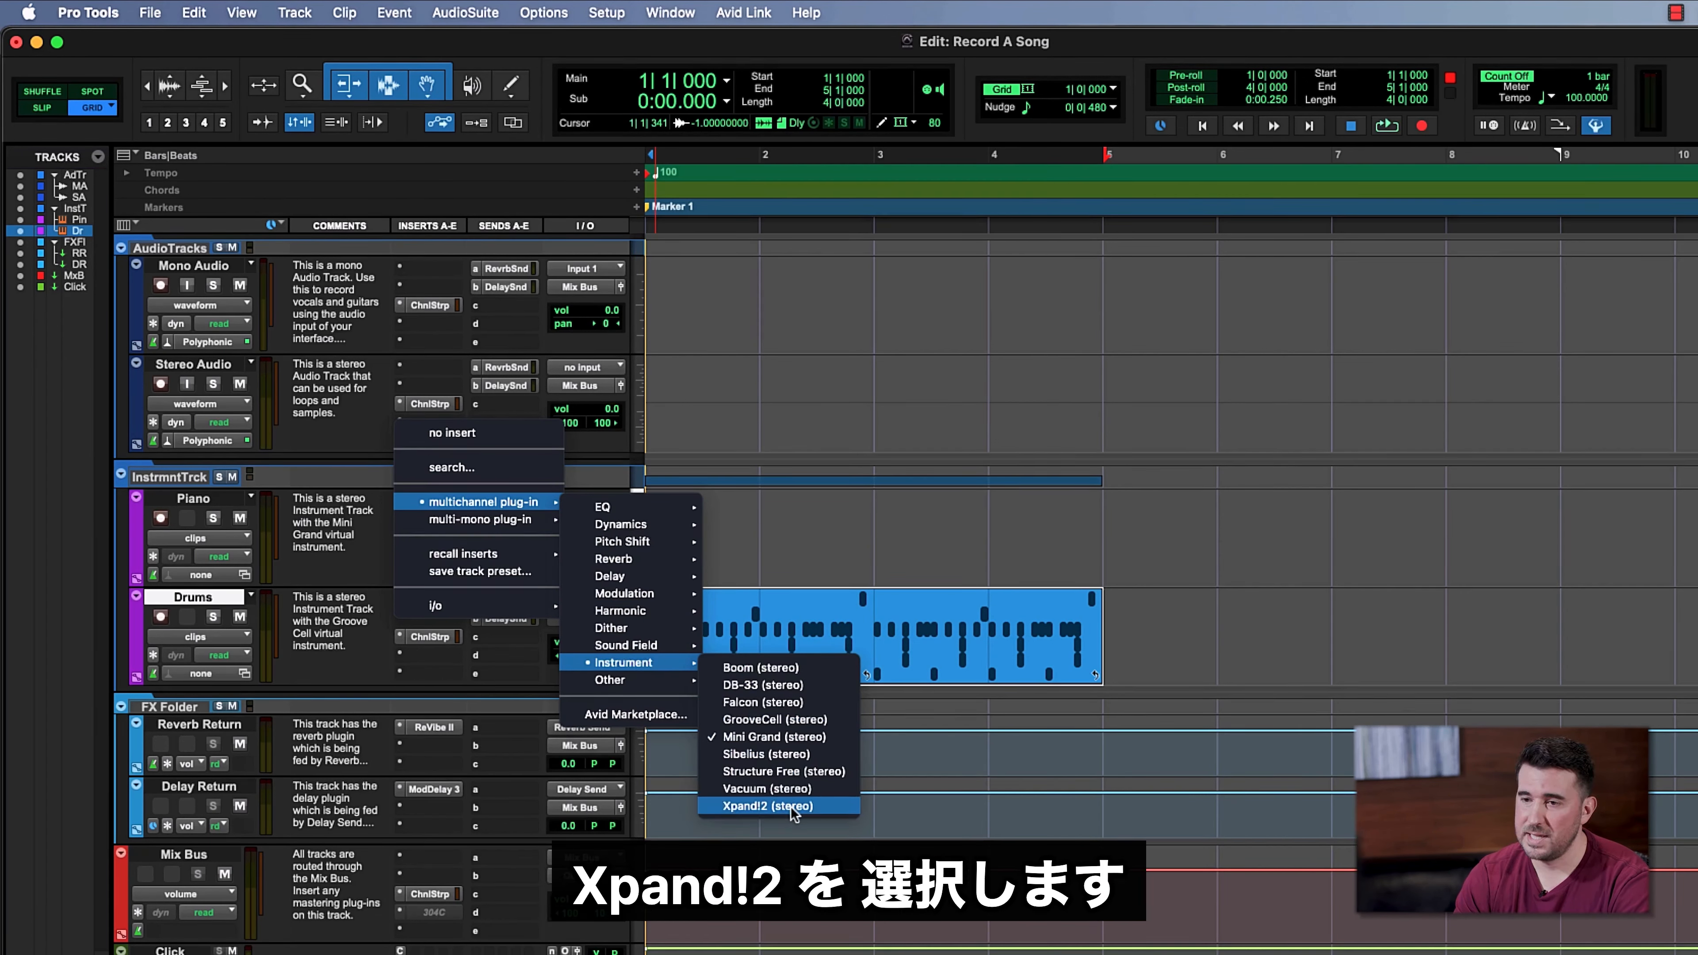
left_click(774, 806)
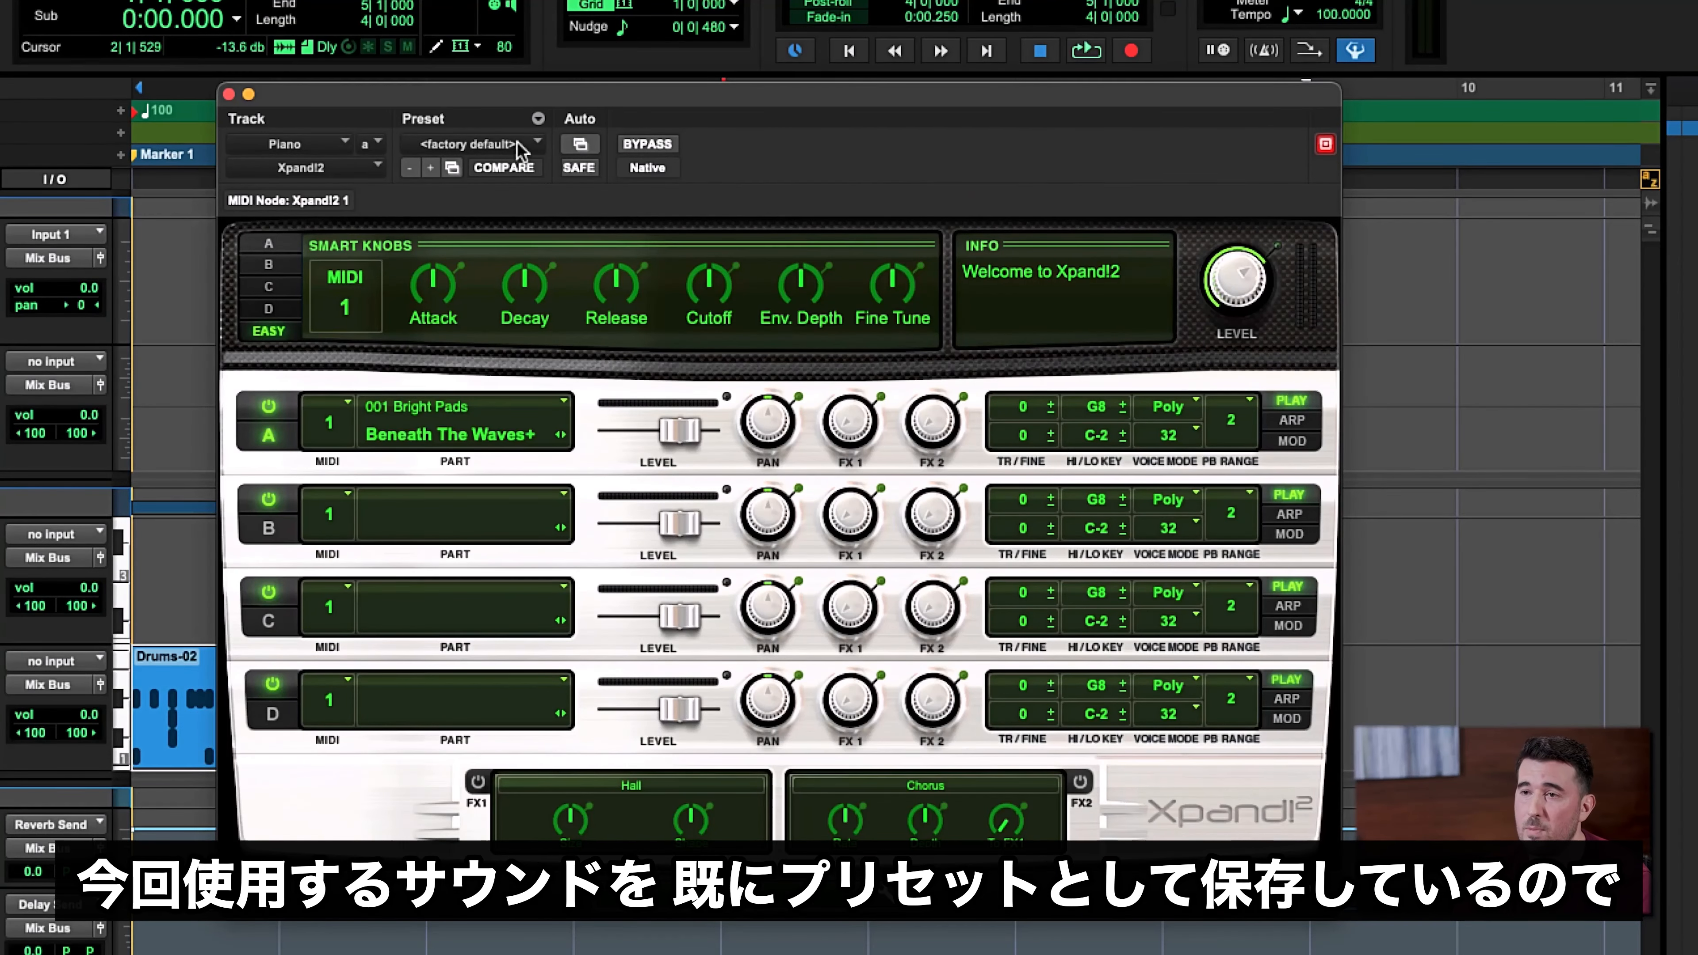
left_click(519, 146)
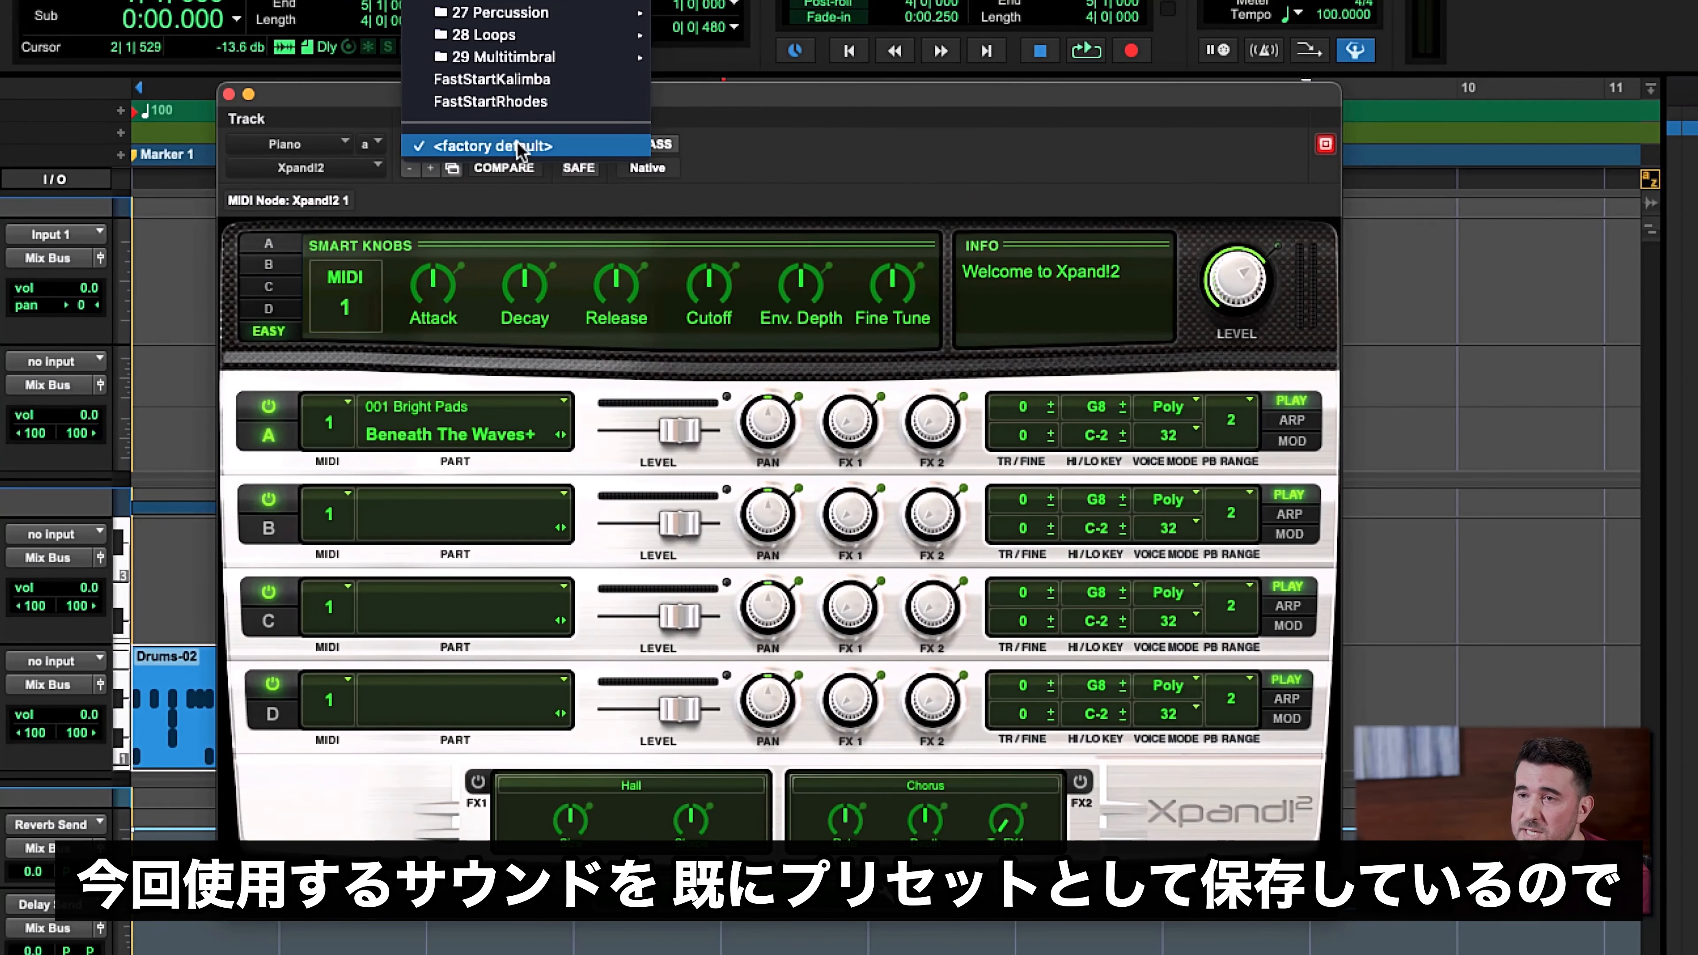
left_click(513, 102)
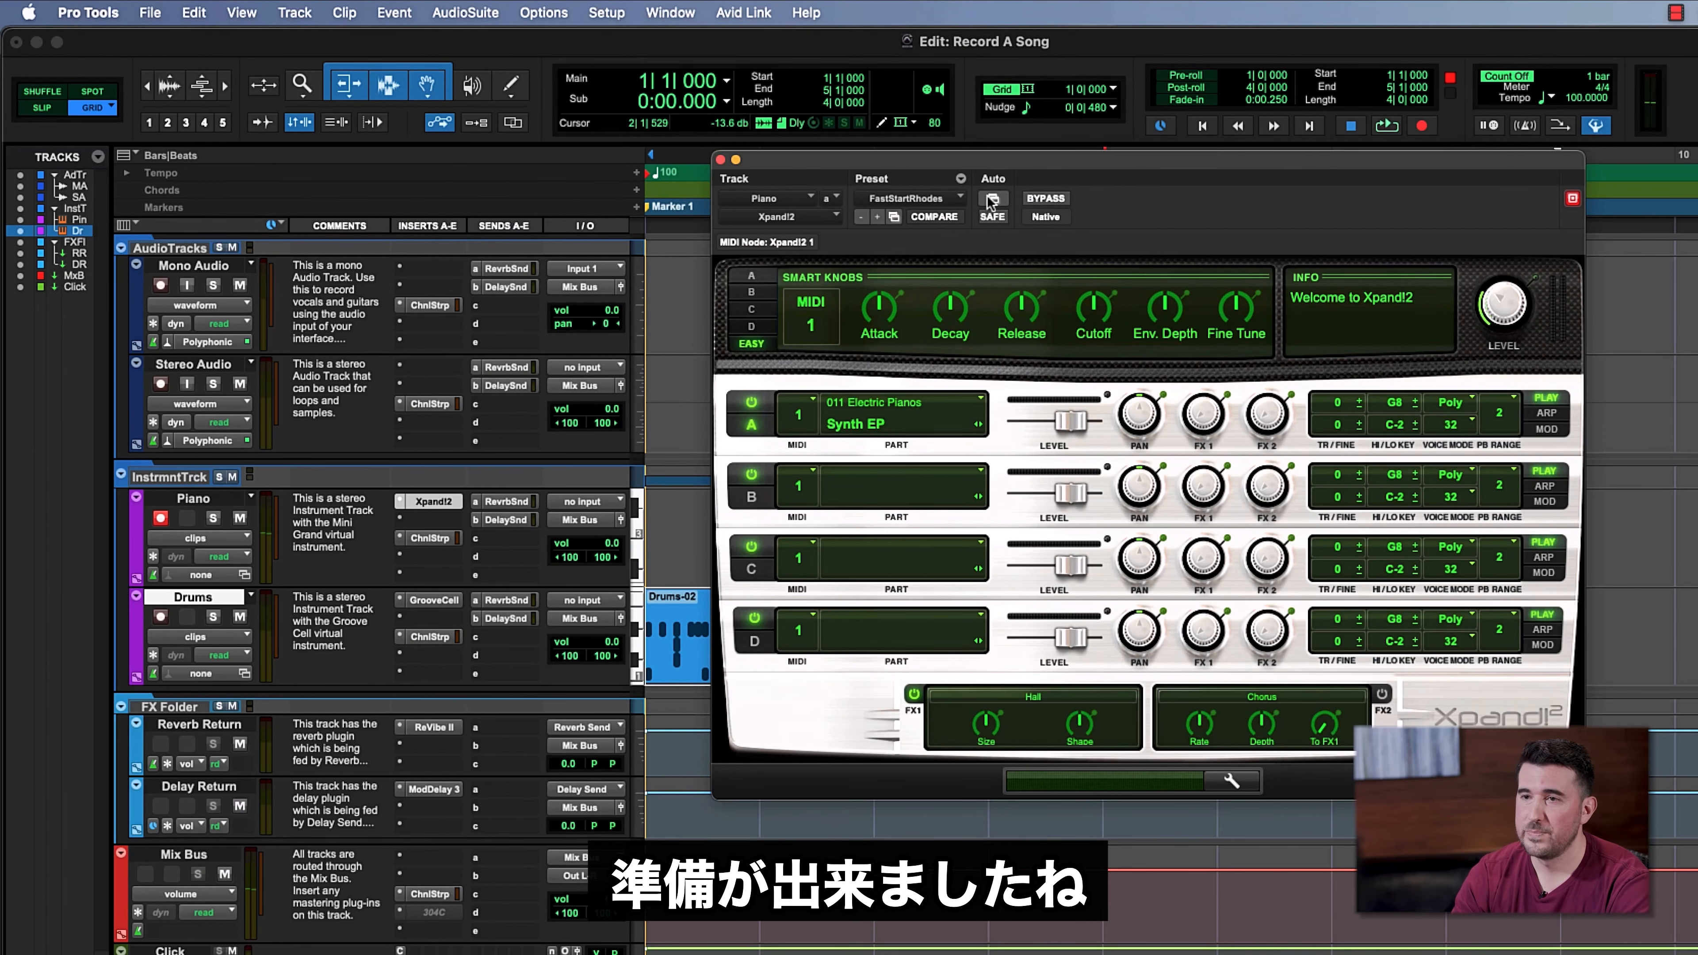
left_click(721, 160)
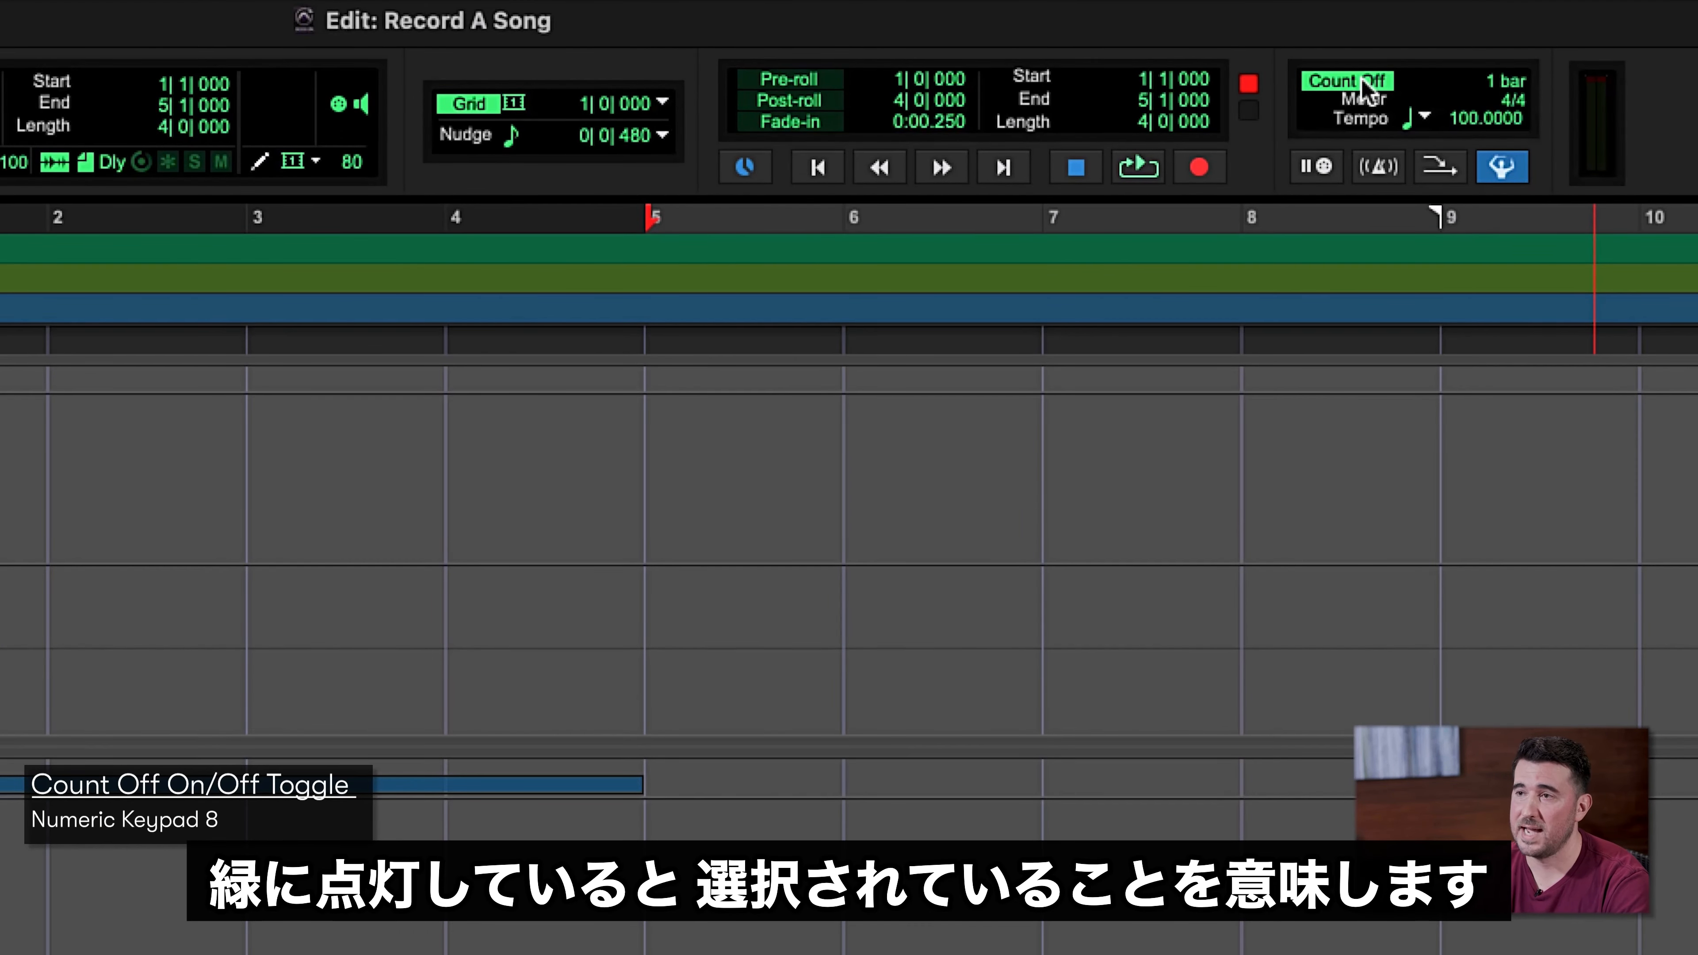
Toggle Count Off while leaving it enabled, and turn on the metronome
left_click(1364, 90)
left_click(1364, 90)
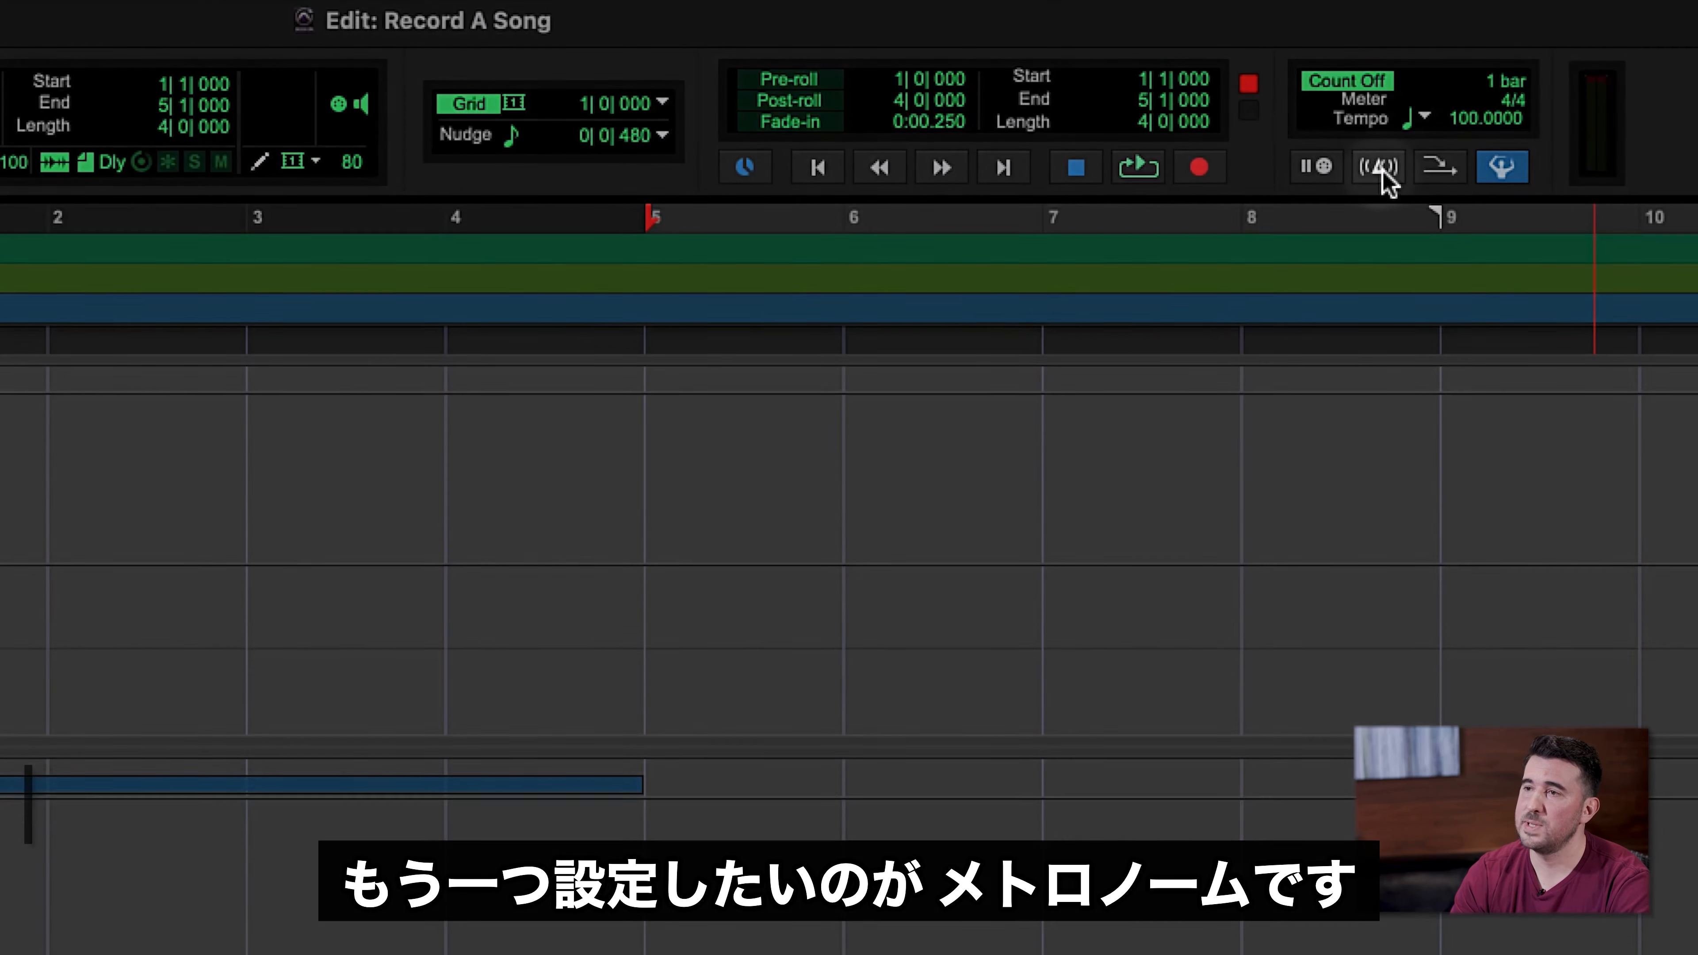
left_click(1382, 169)
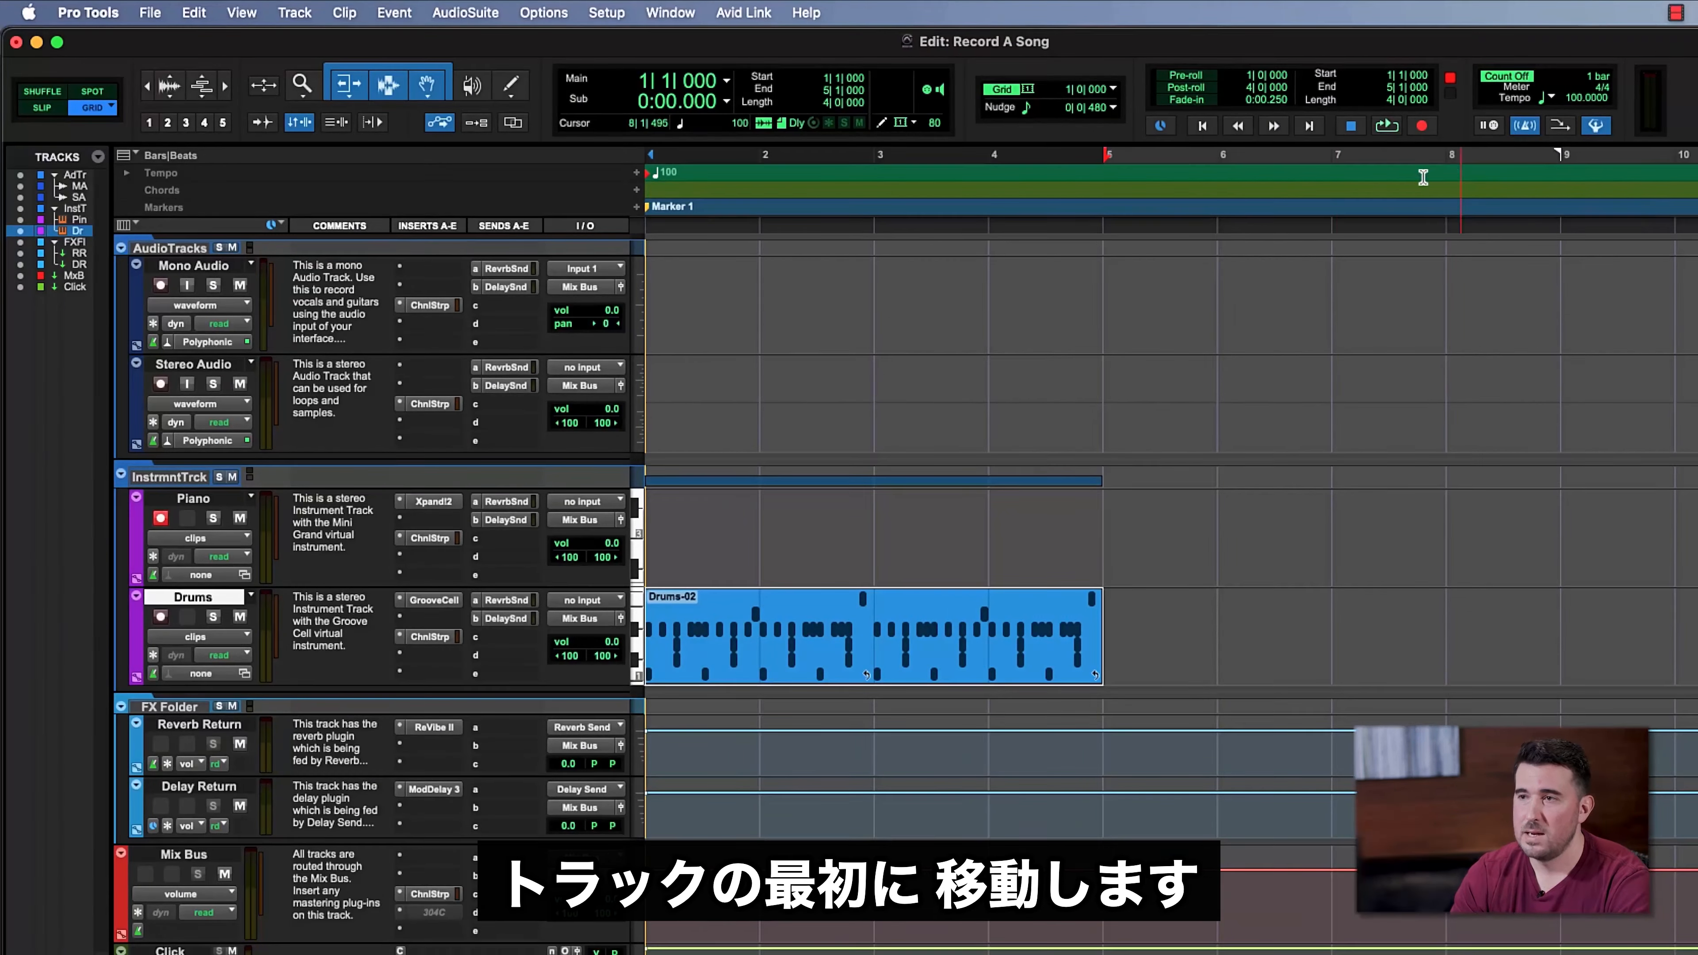
Return to the start of the session and rename the Piano track ElectricPiano
key("Return")
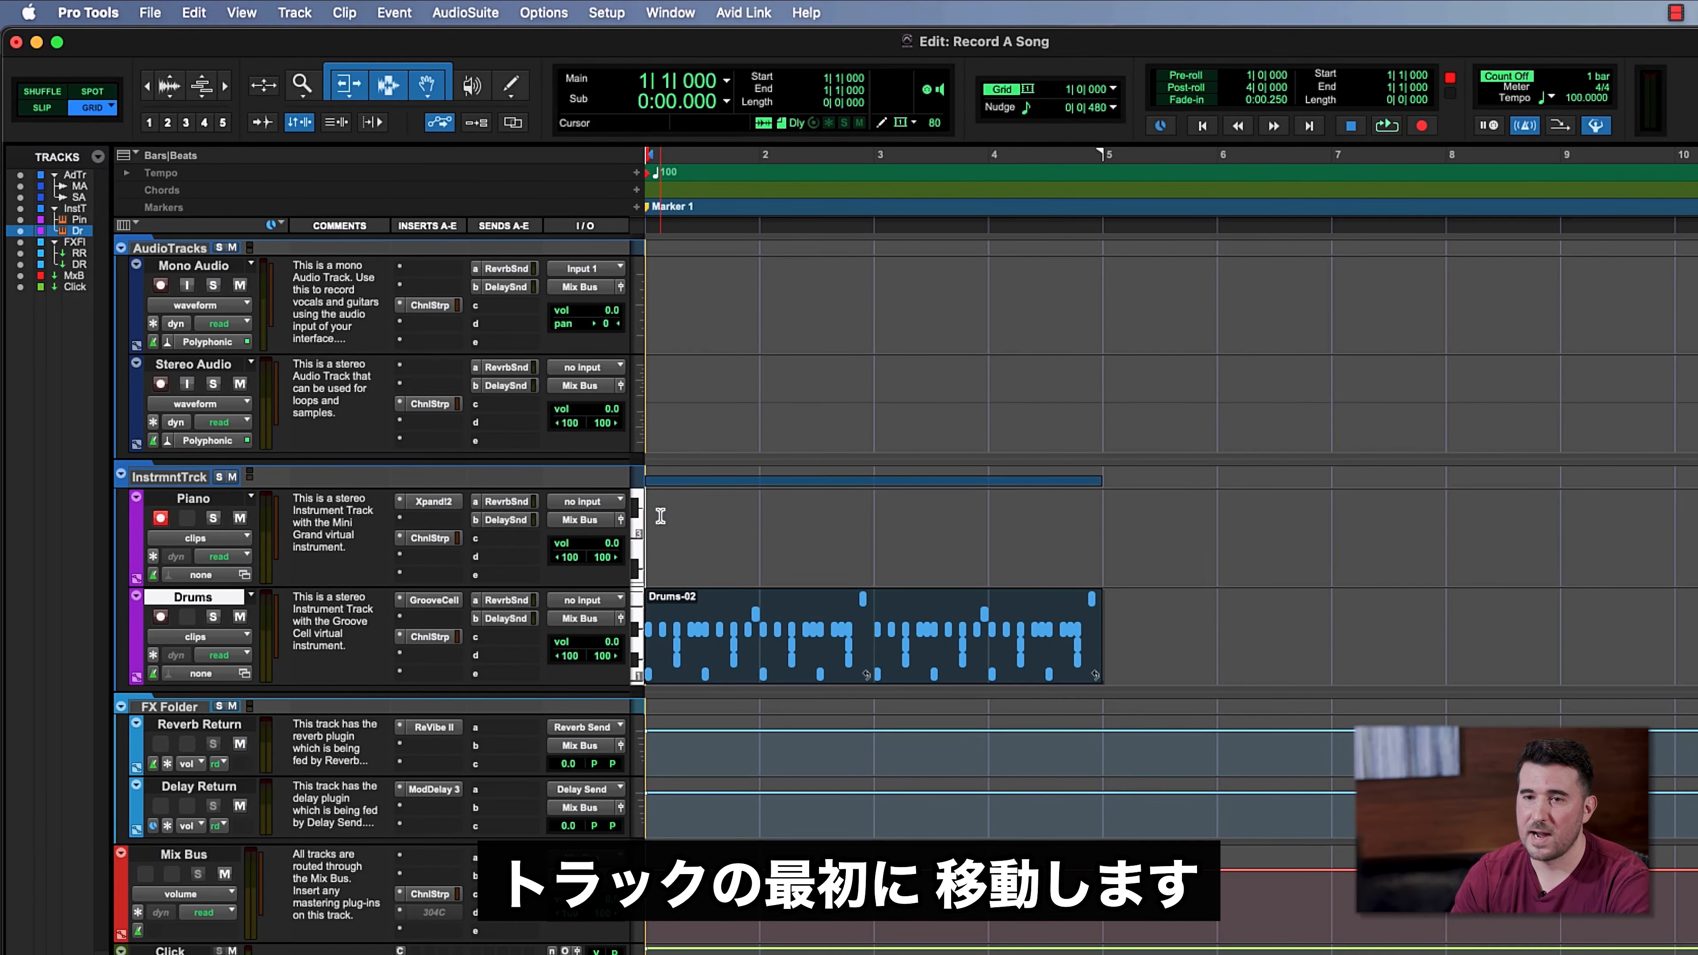
double_click(205, 498)
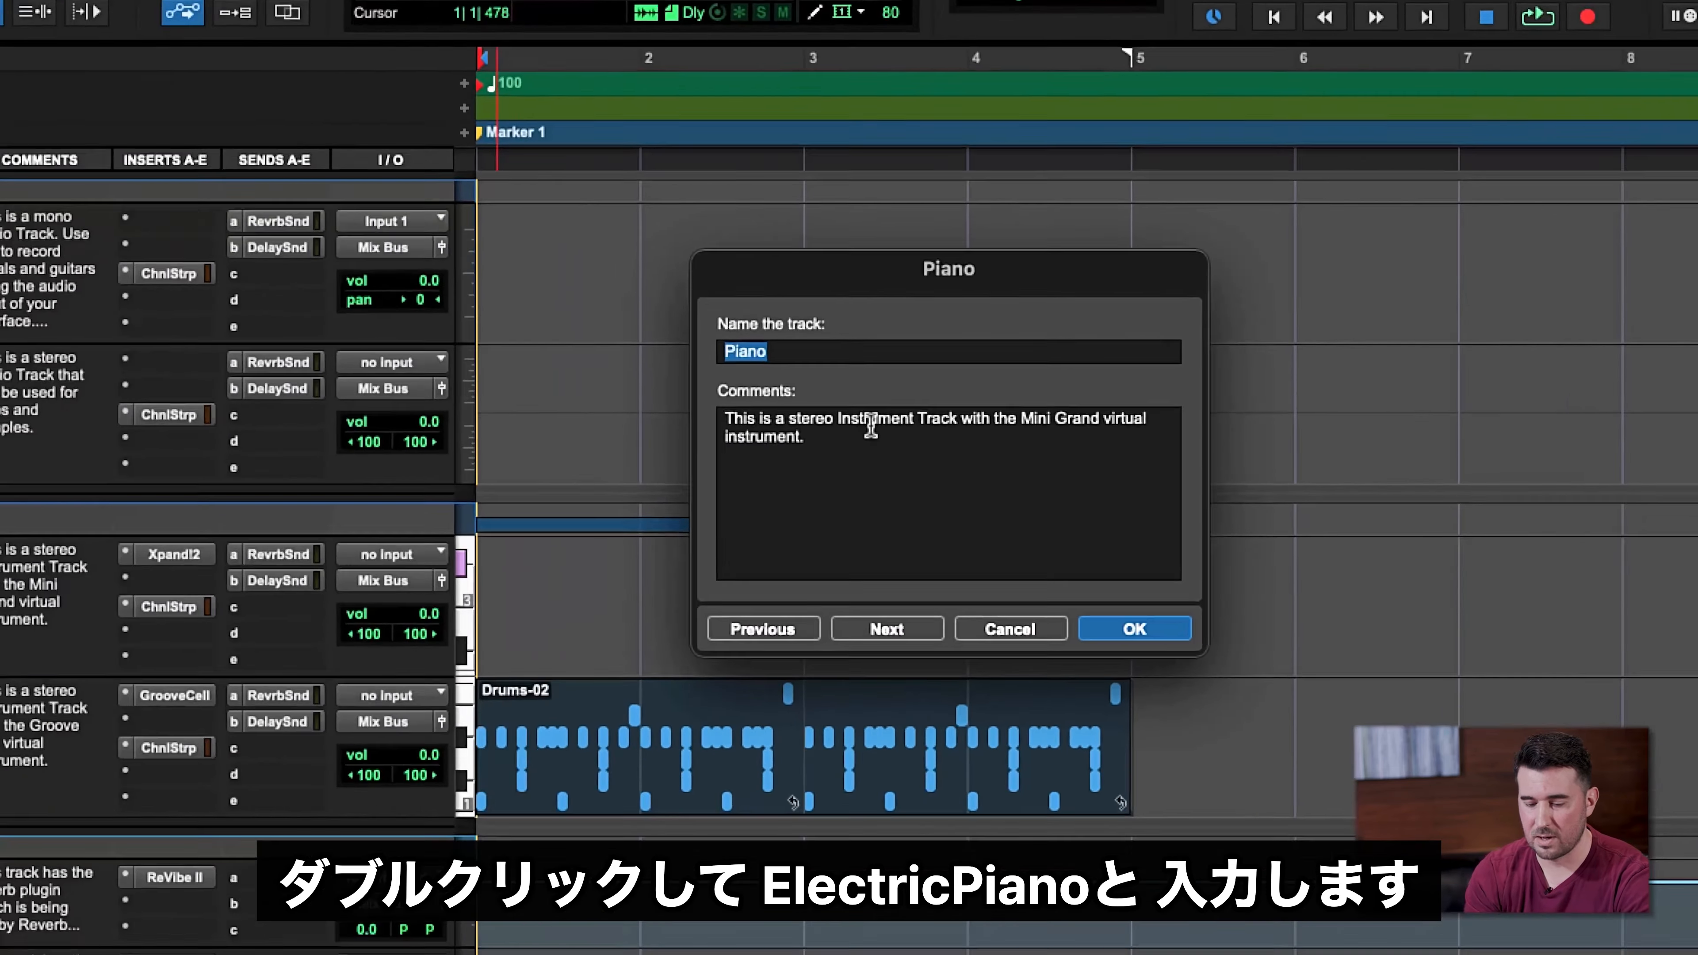
type("Elect")
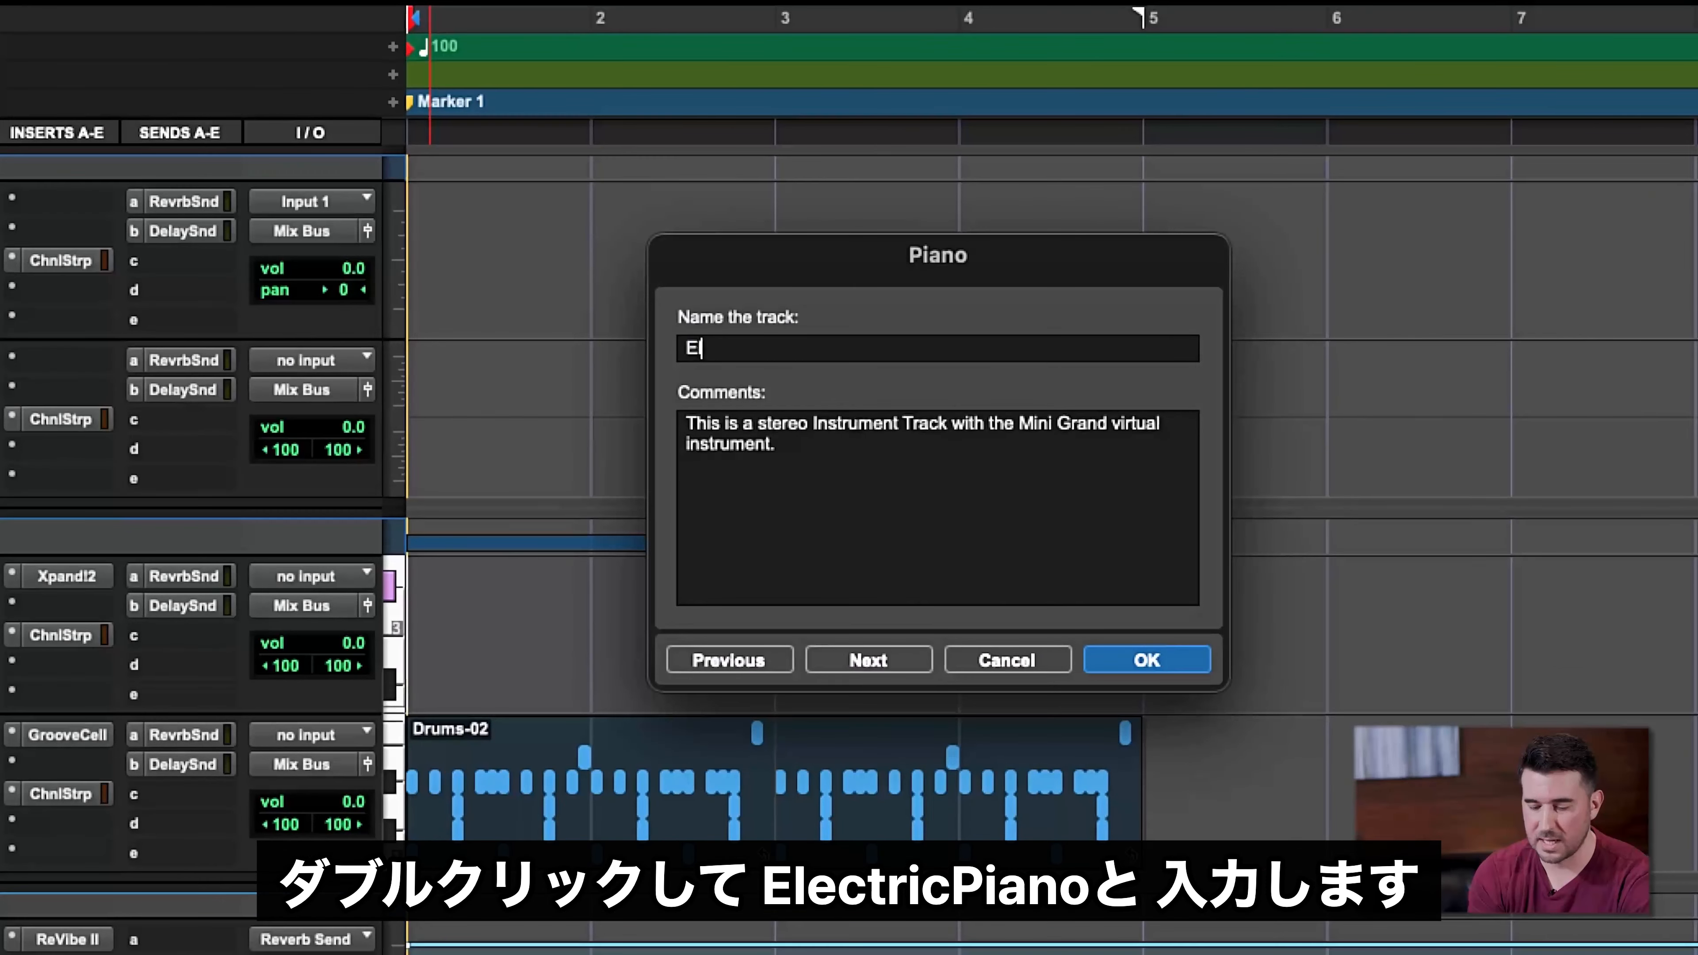
type("ricPiano")
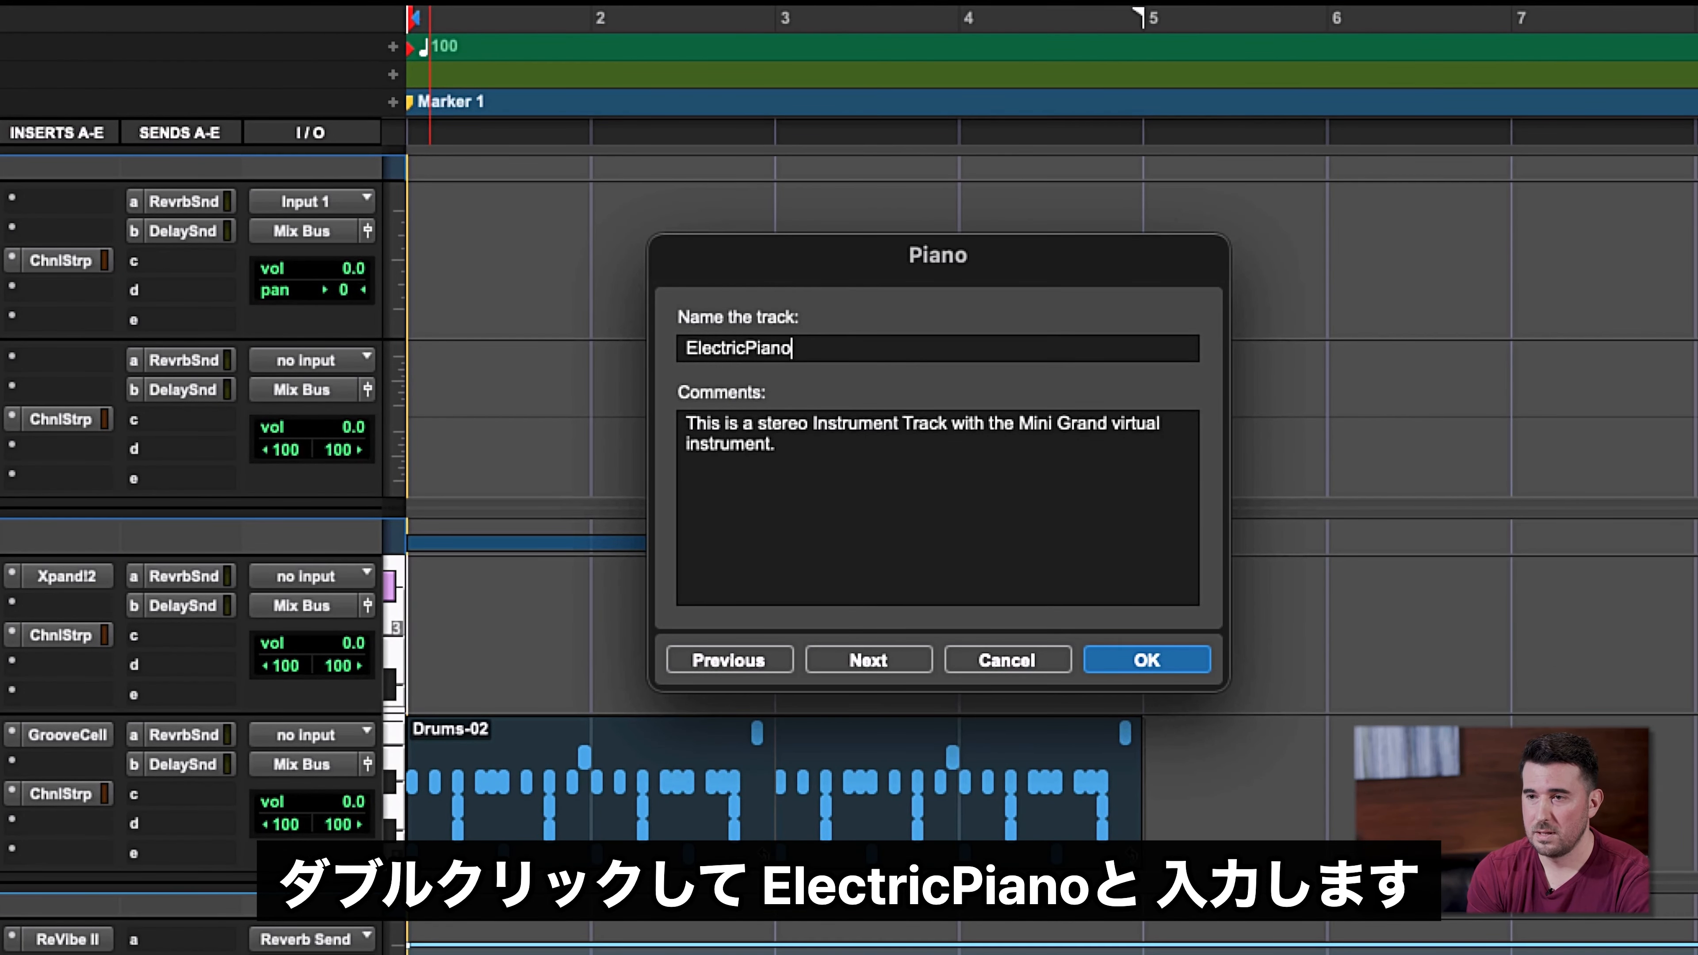
key("Return")
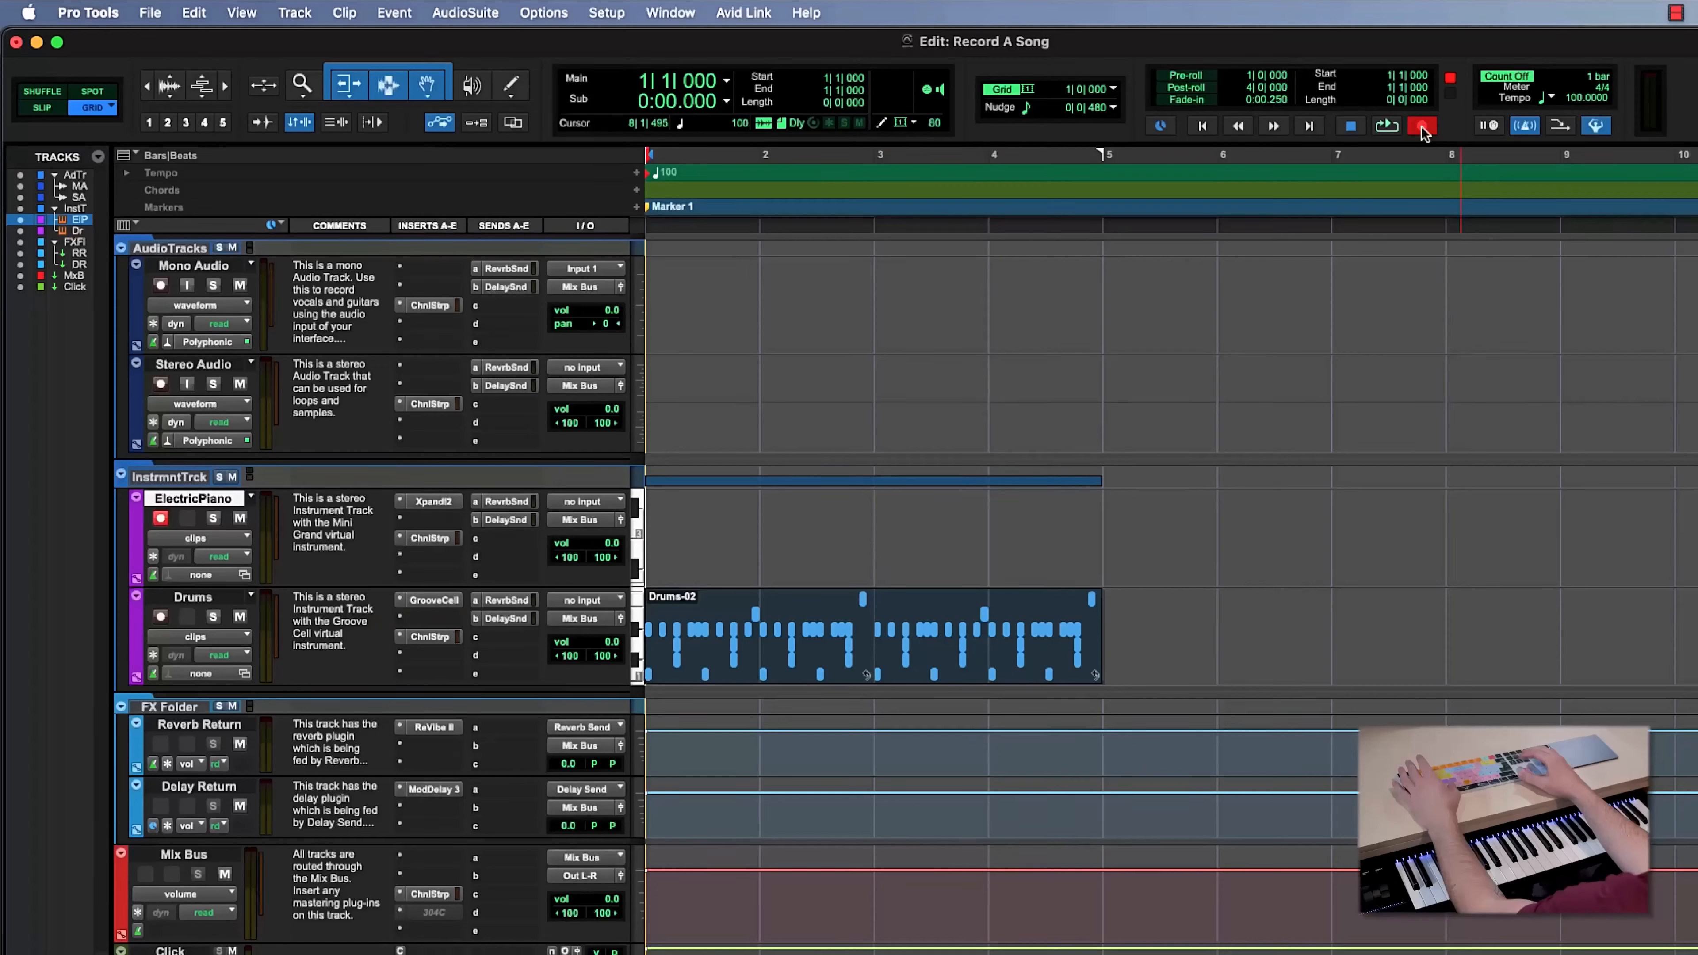
Record a MIDI performance on the ElectricPiano track from bar 1 to just past the end of the drum clip
key("space")
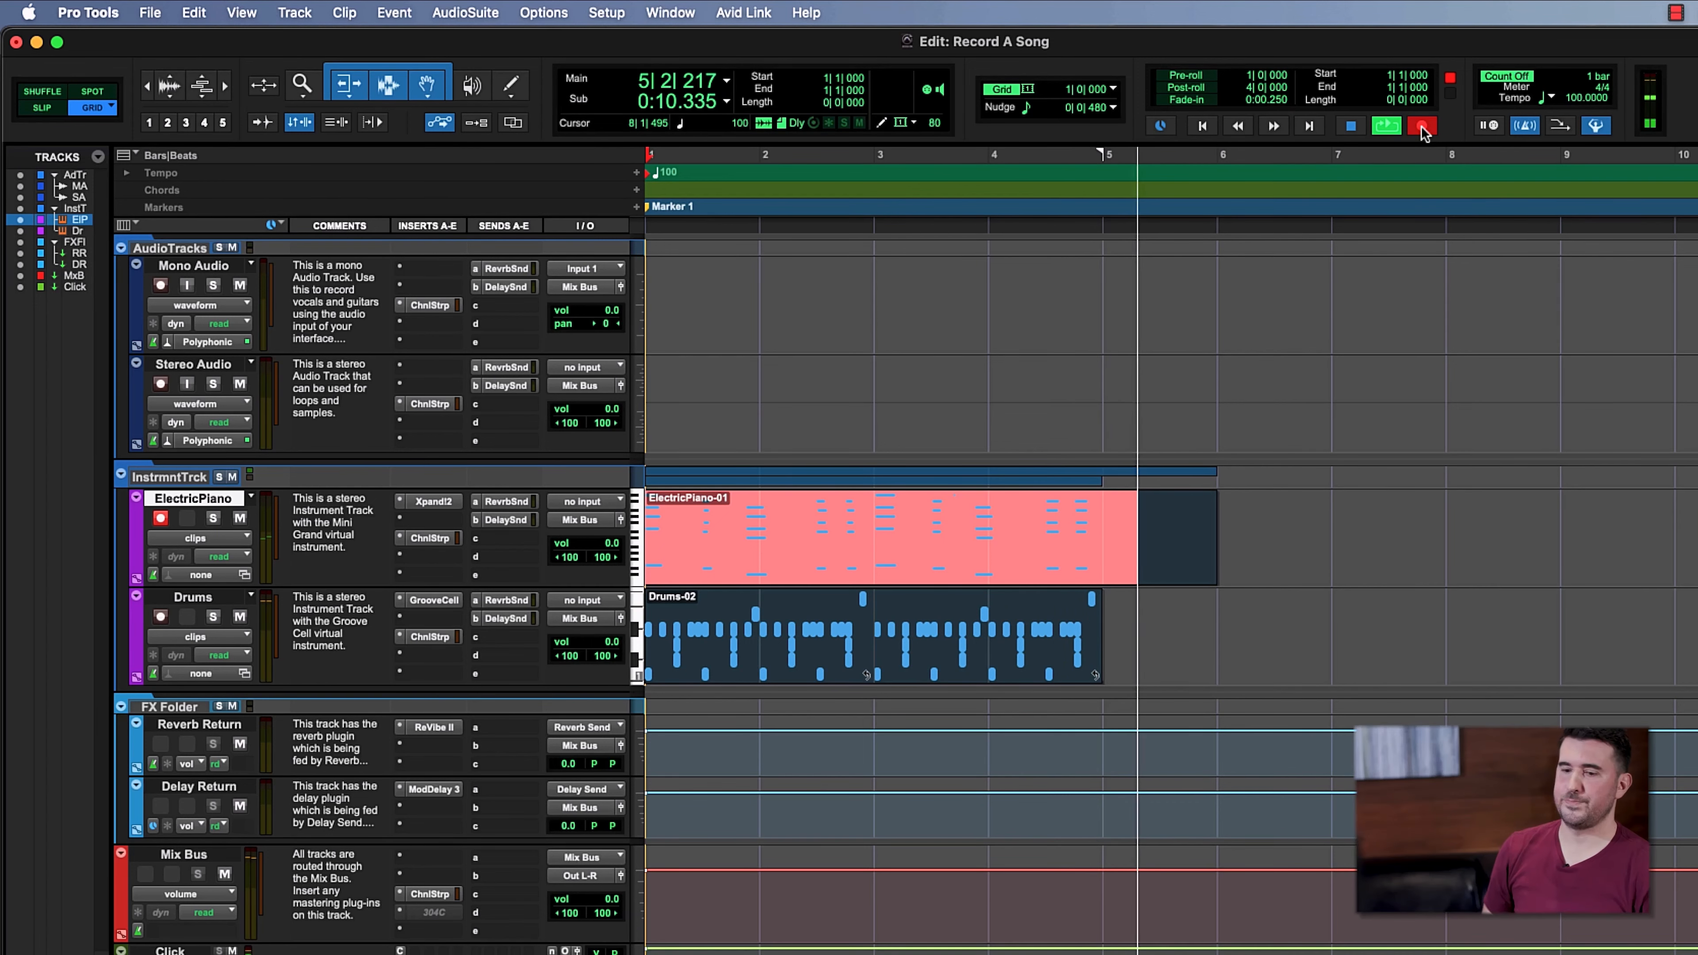
key("space")
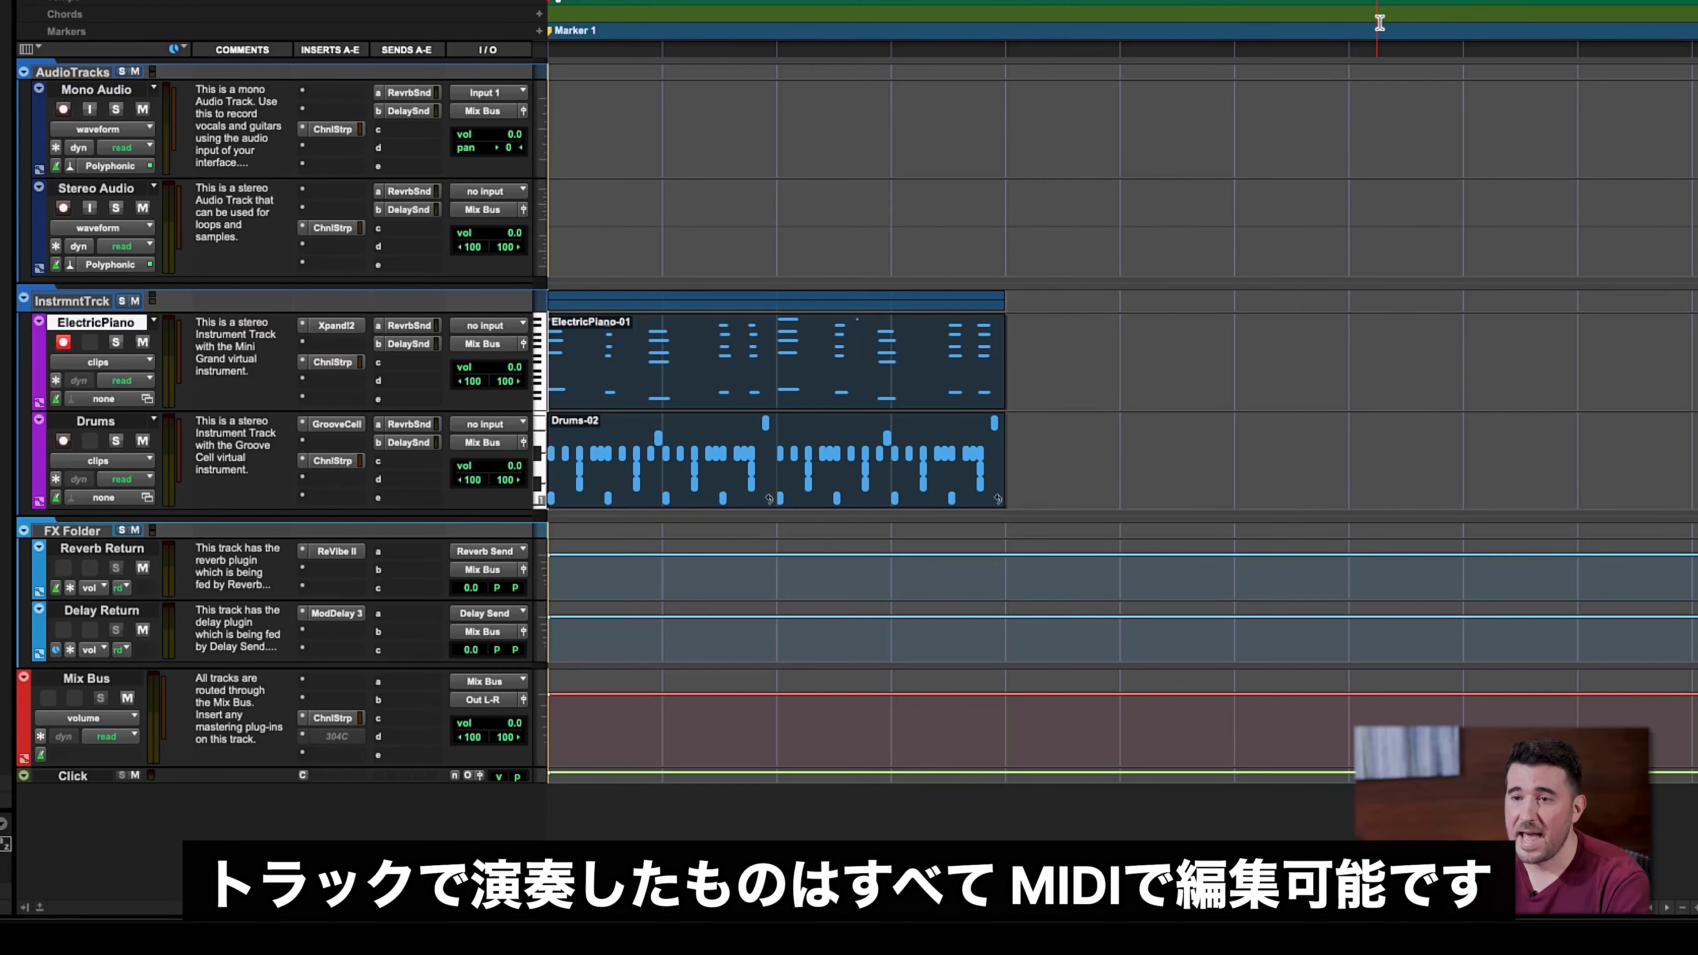
Open the ElectricPiano-01 clip in the MIDI Editor and move the F#3 note at beat 3 up to G3 and 240 ticks later
double_click(906, 386)
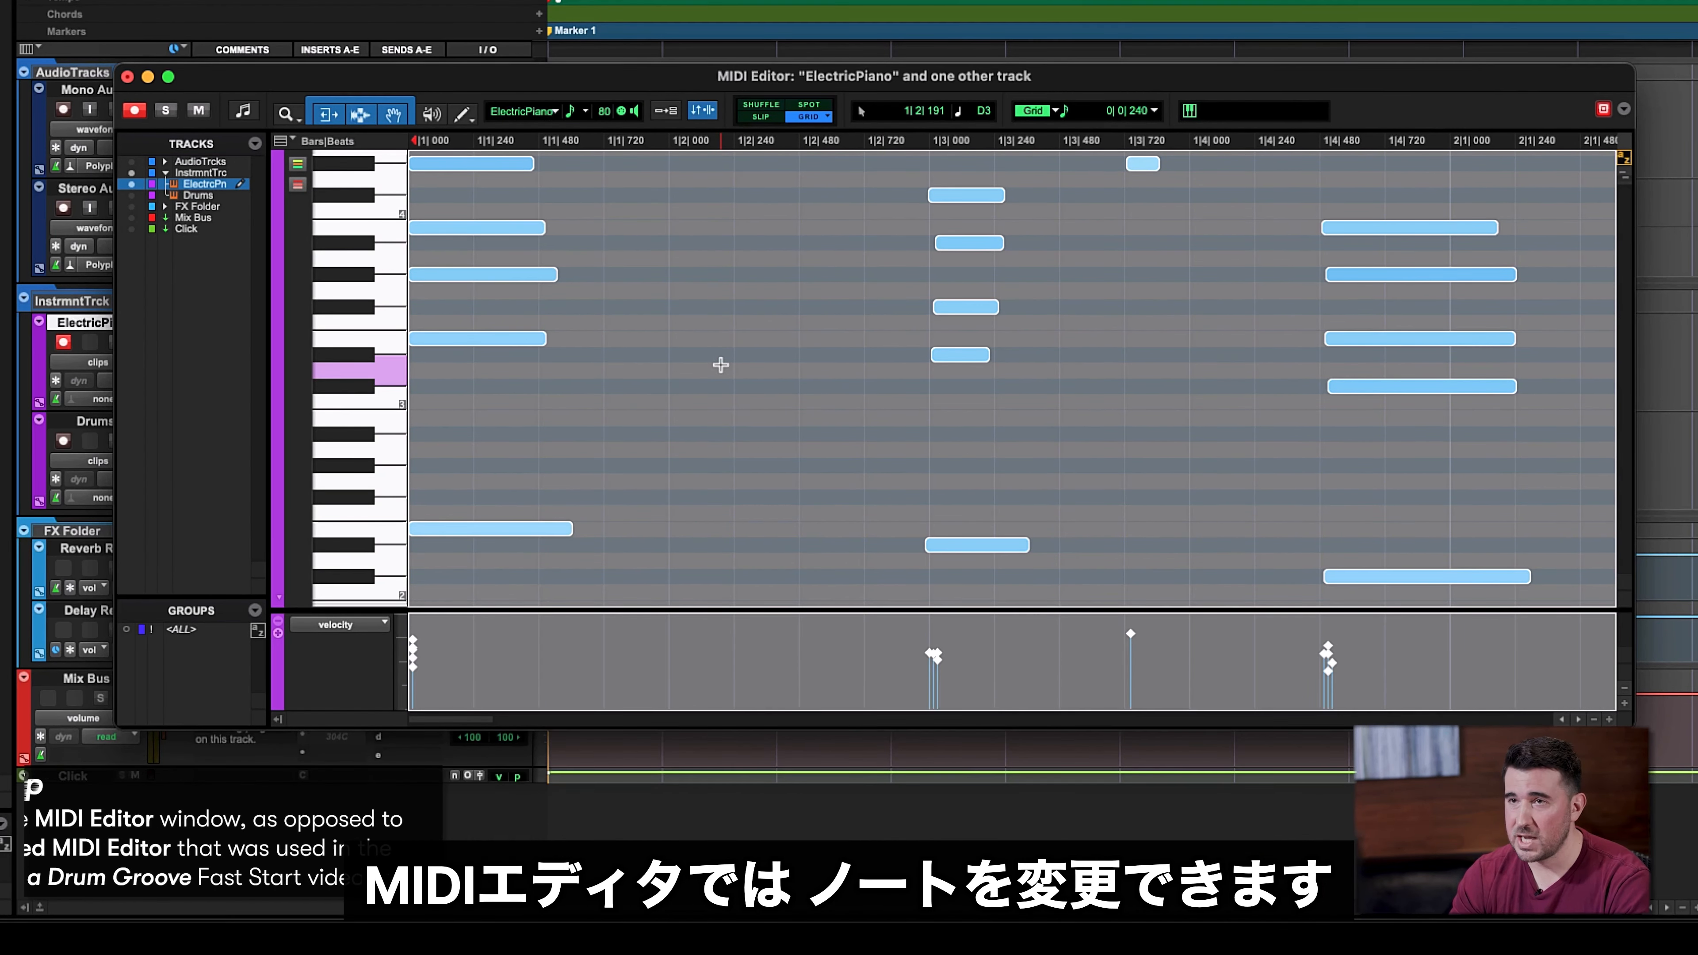
left_click(860, 319)
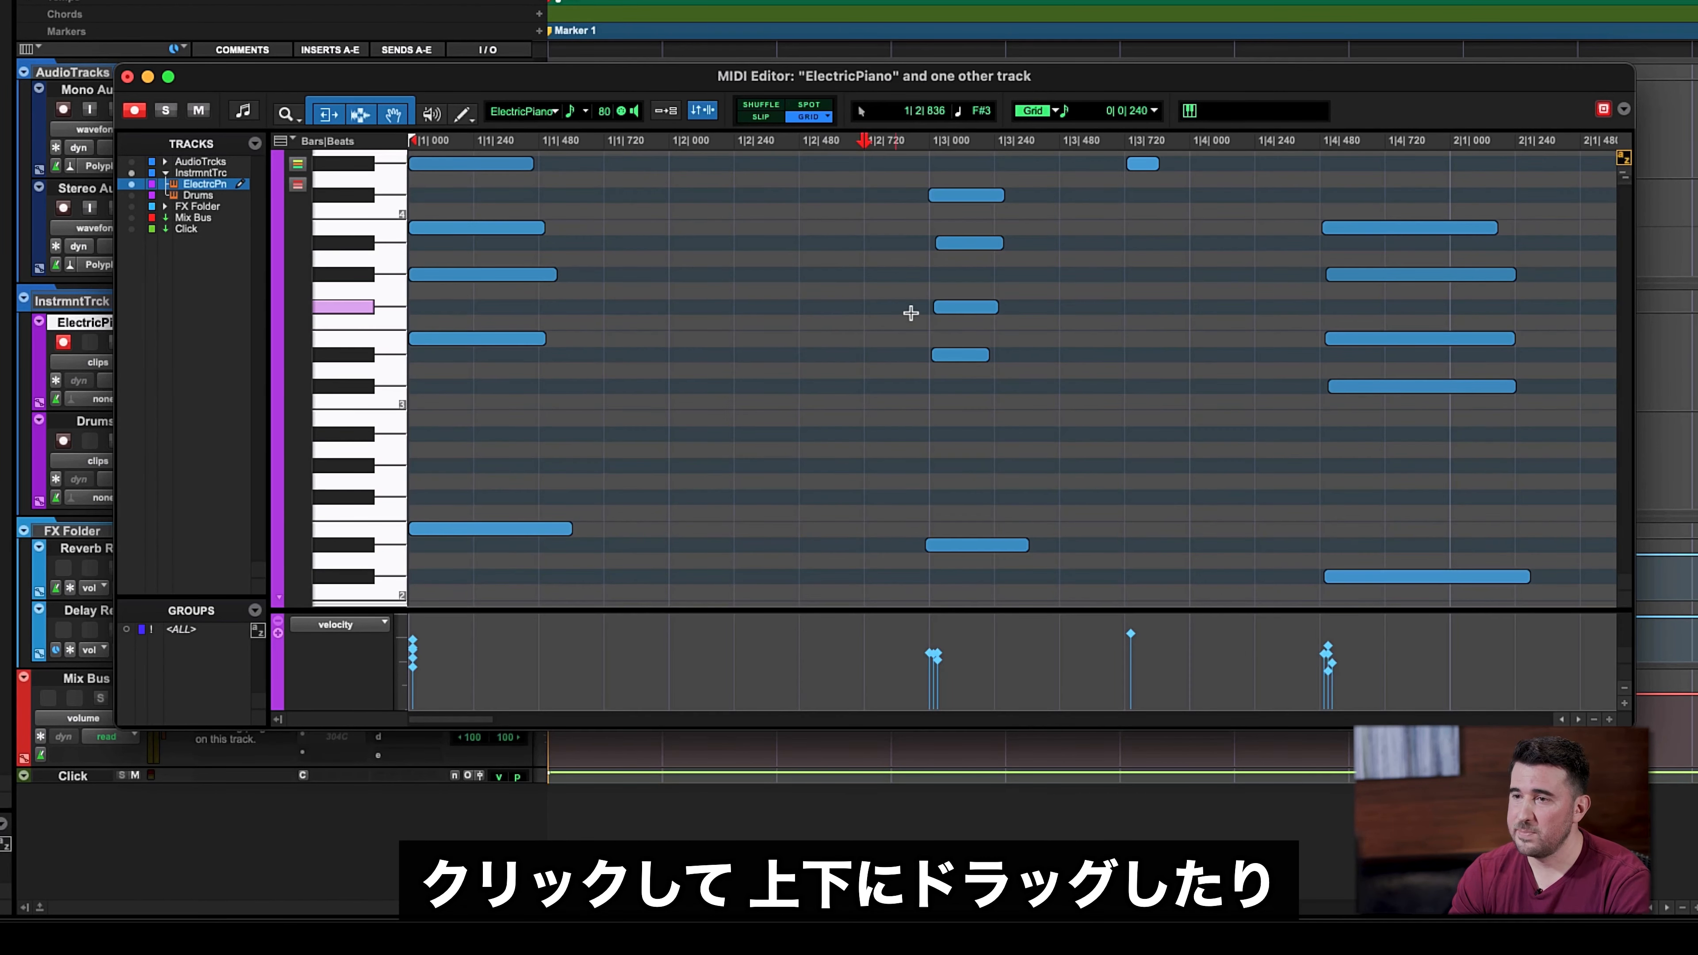
left_click_drag(967, 314, 1001, 291)
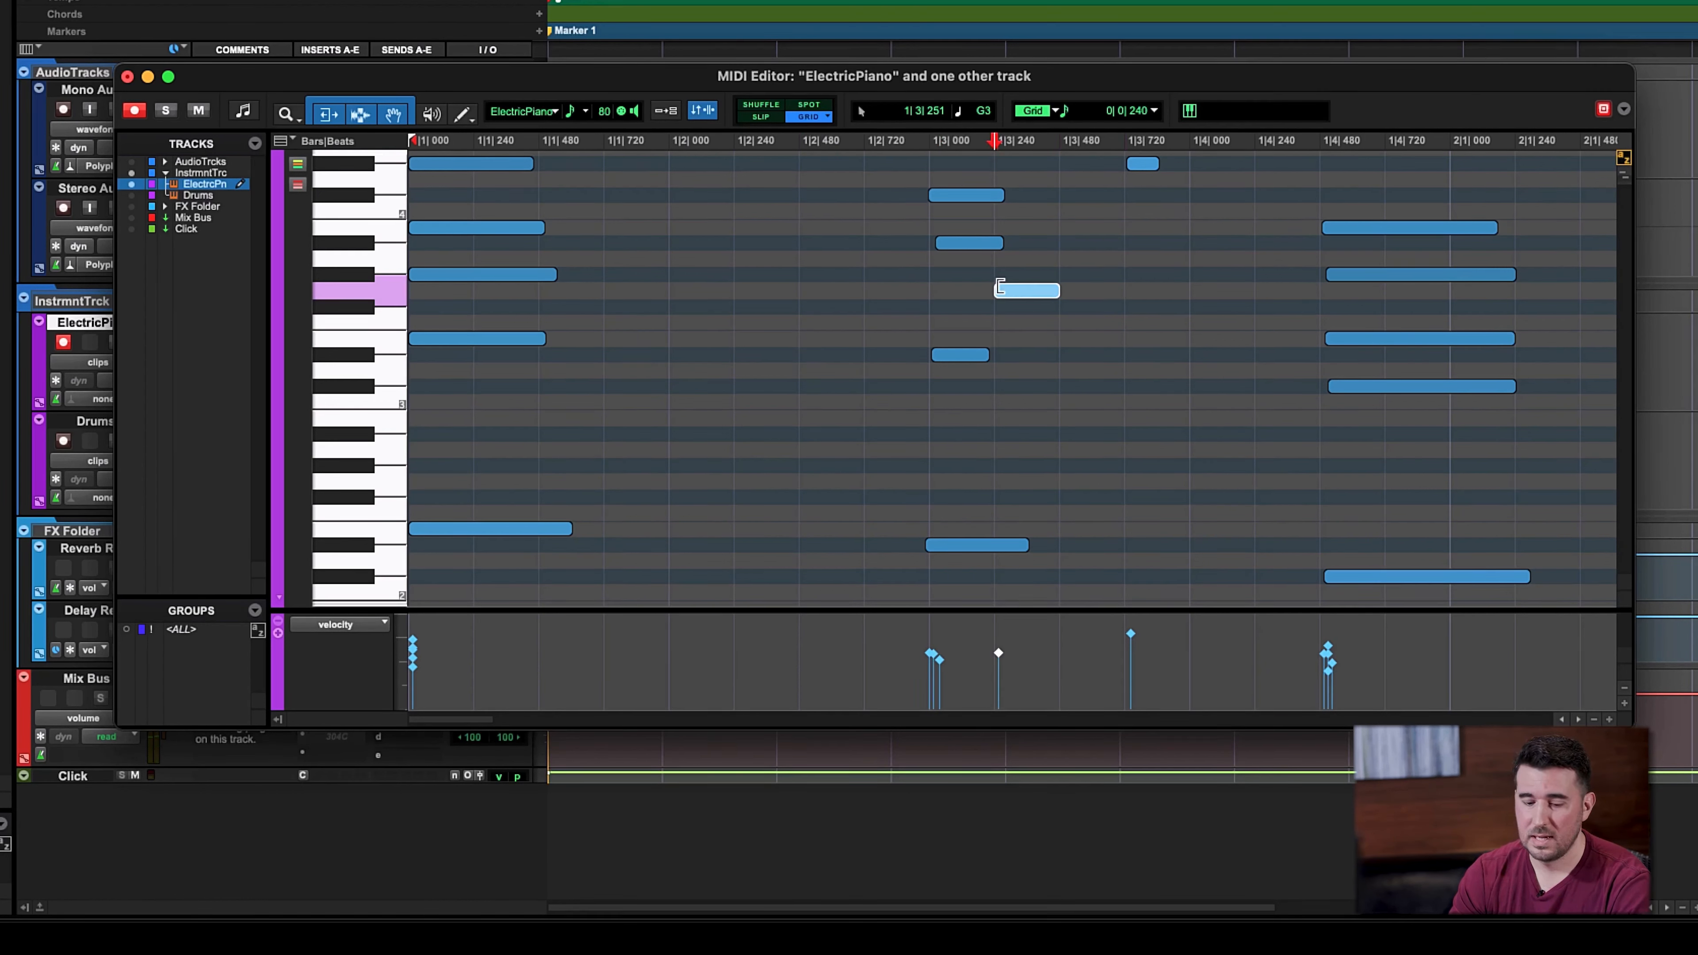
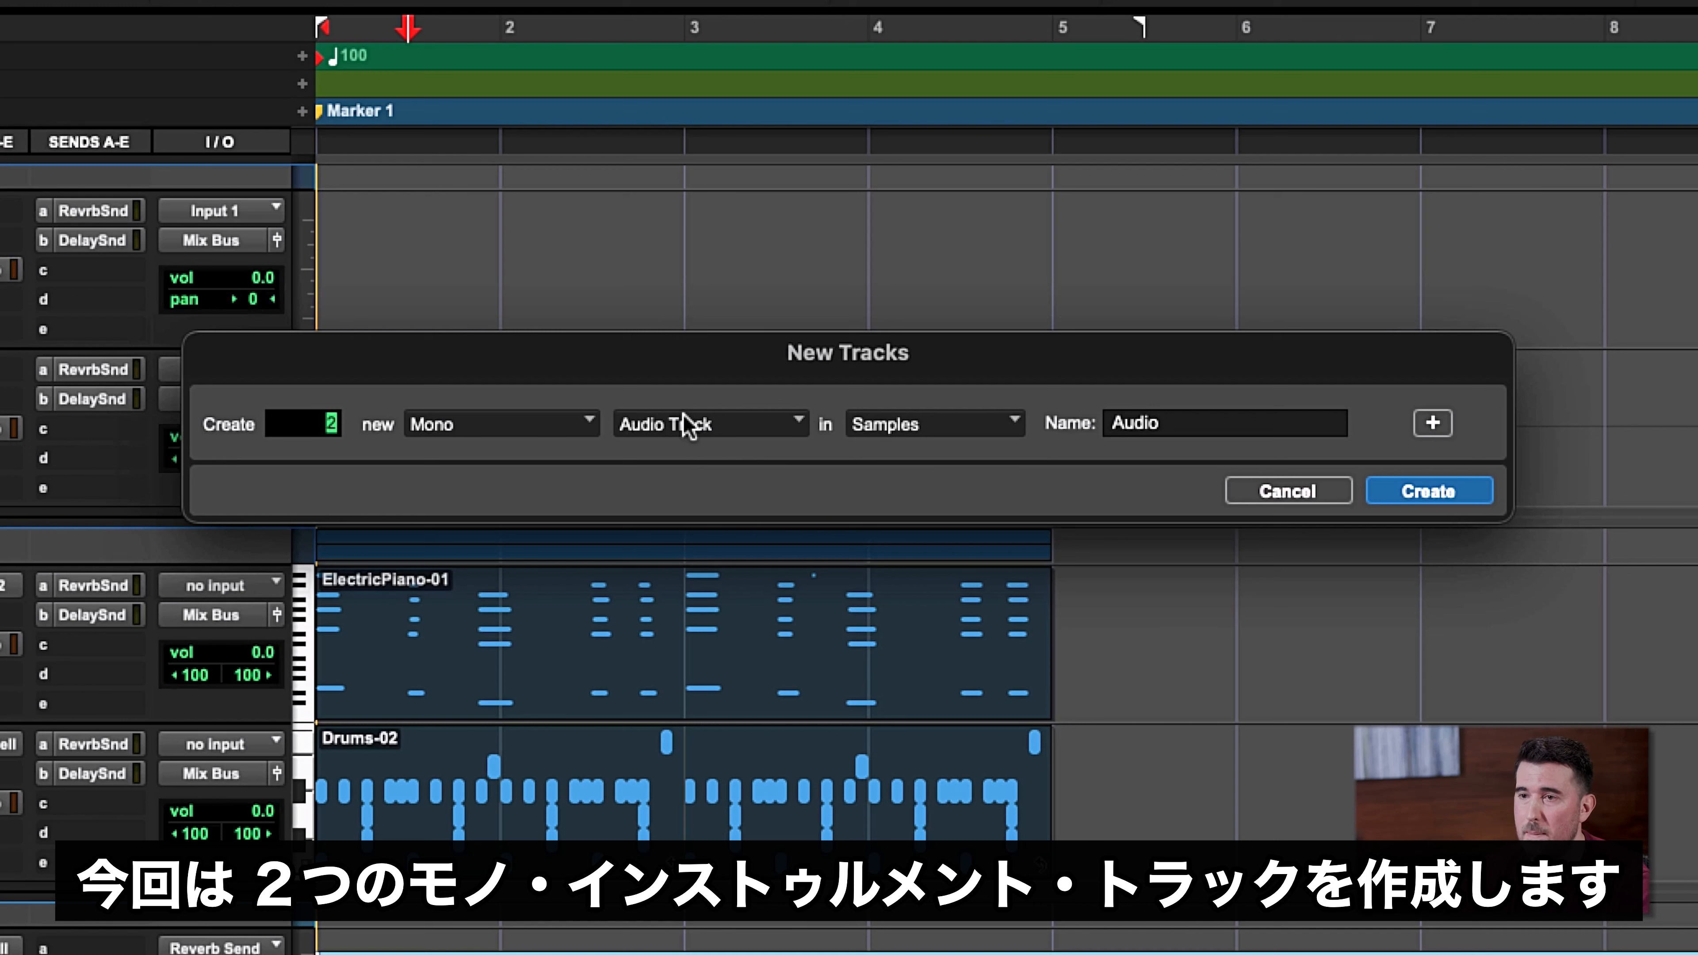
Create two new mono Instrument Tracks
left_click(688, 427)
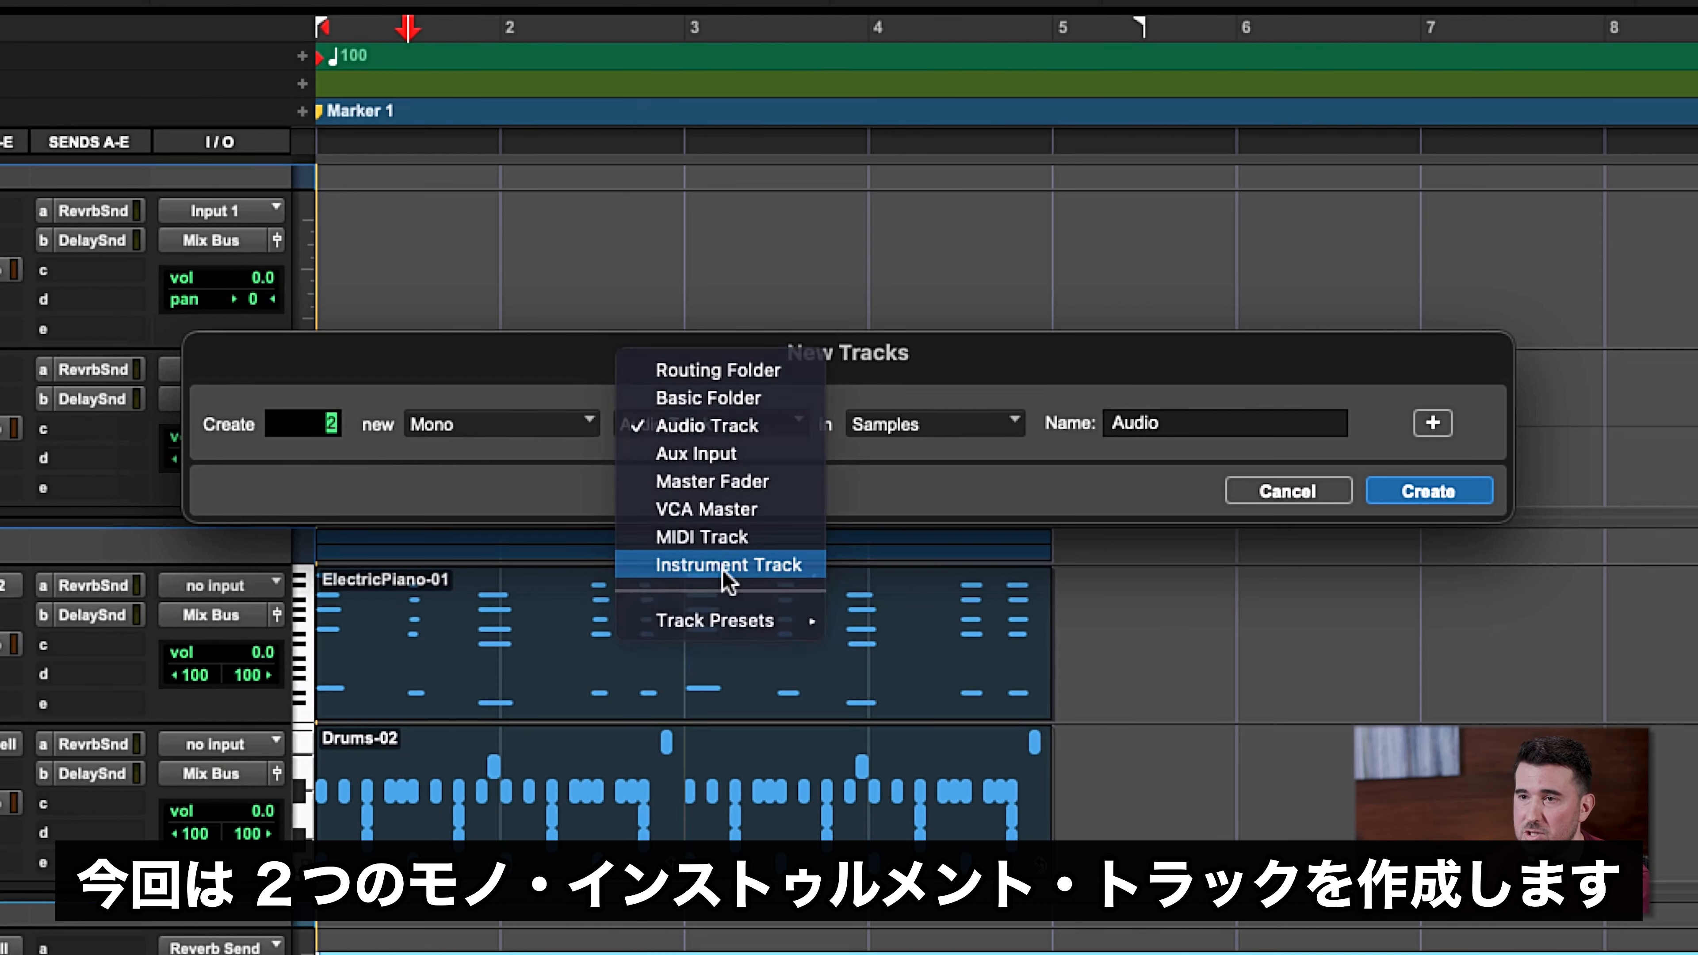
left_click(726, 566)
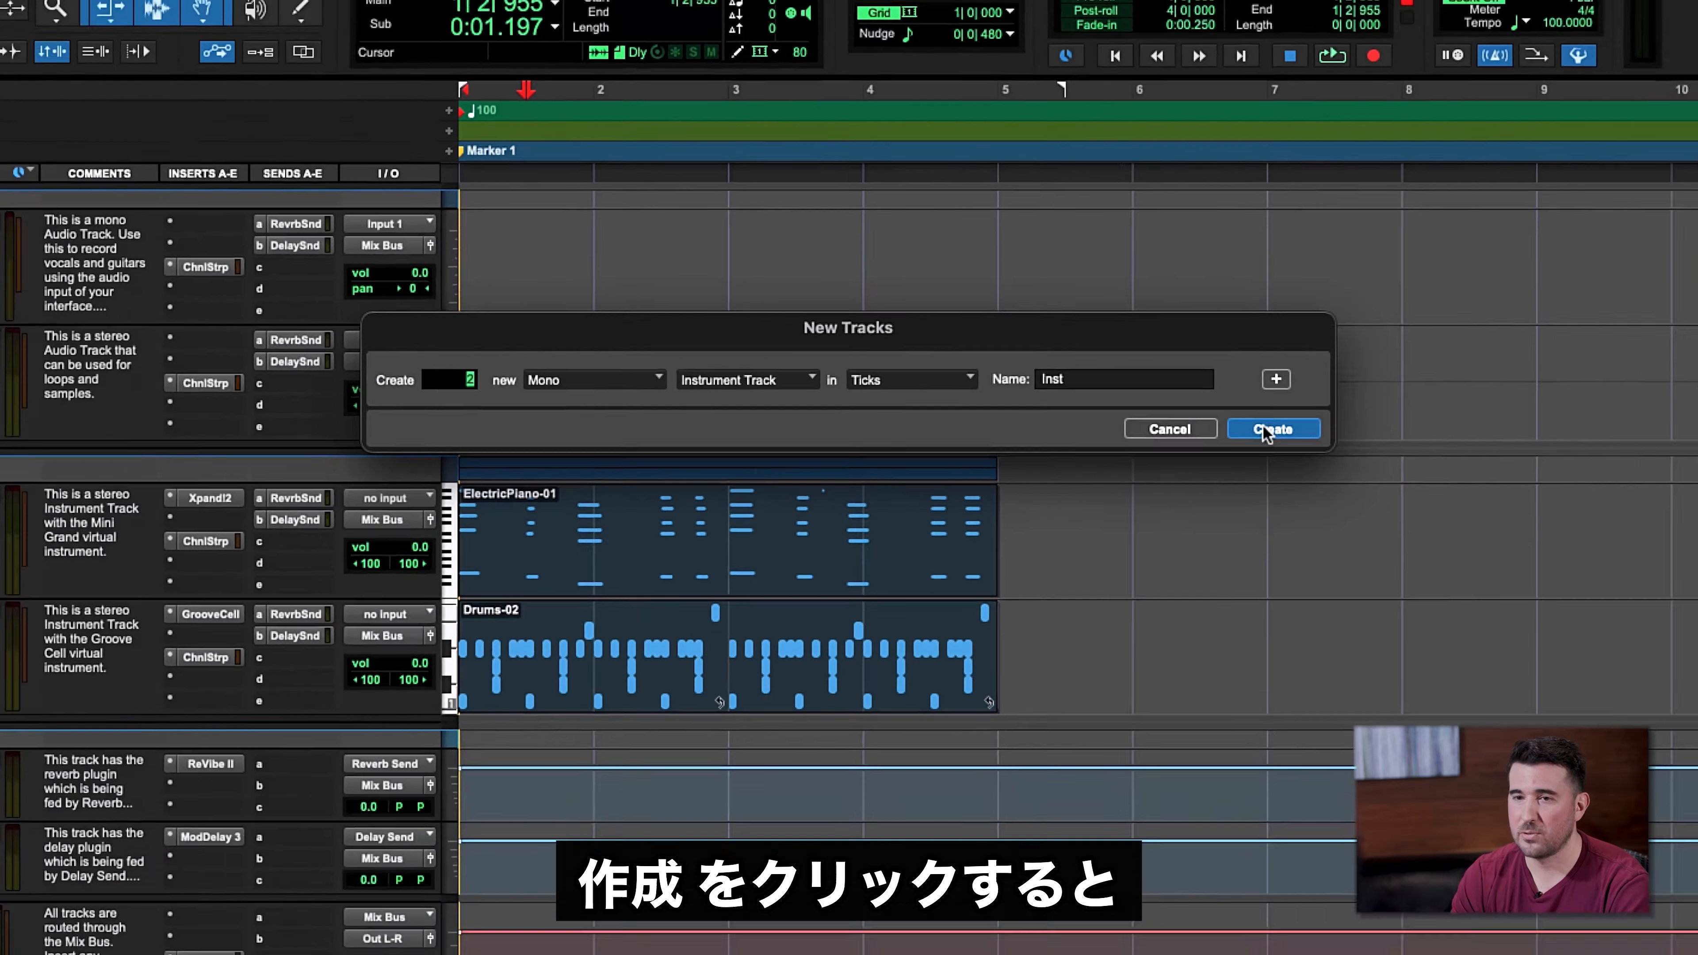
left_click(1429, 491)
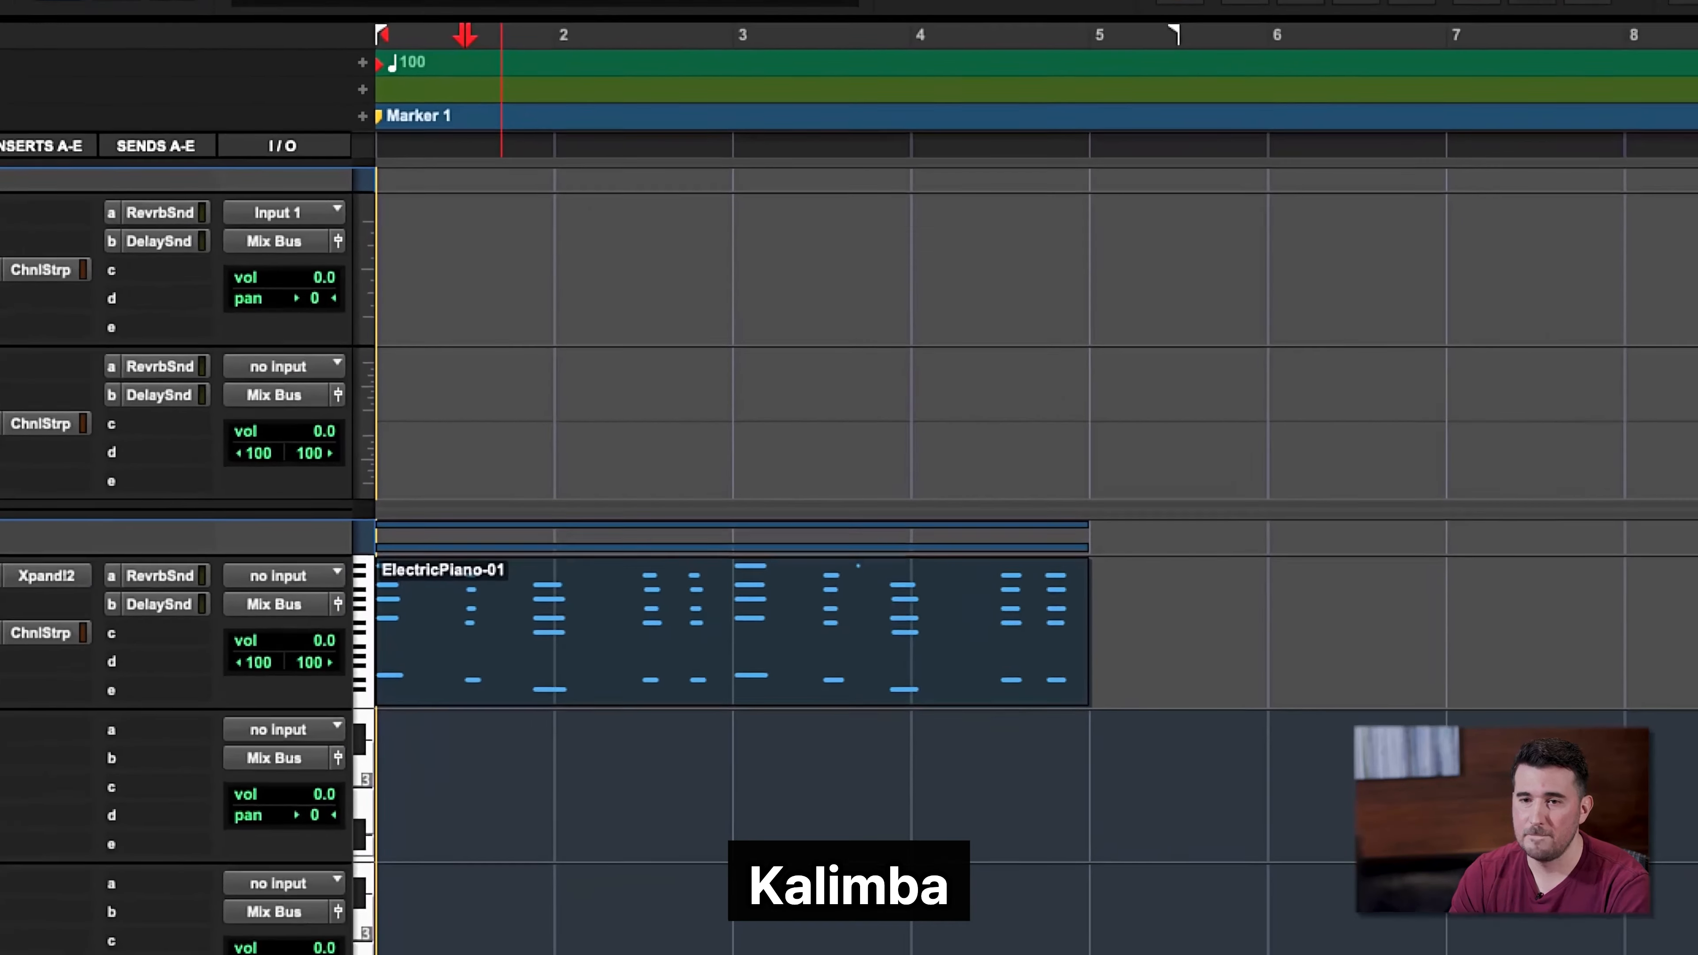
Rename the Inst 1 track Kalmiba and the Inst 2 track Bass
double_click(170, 518)
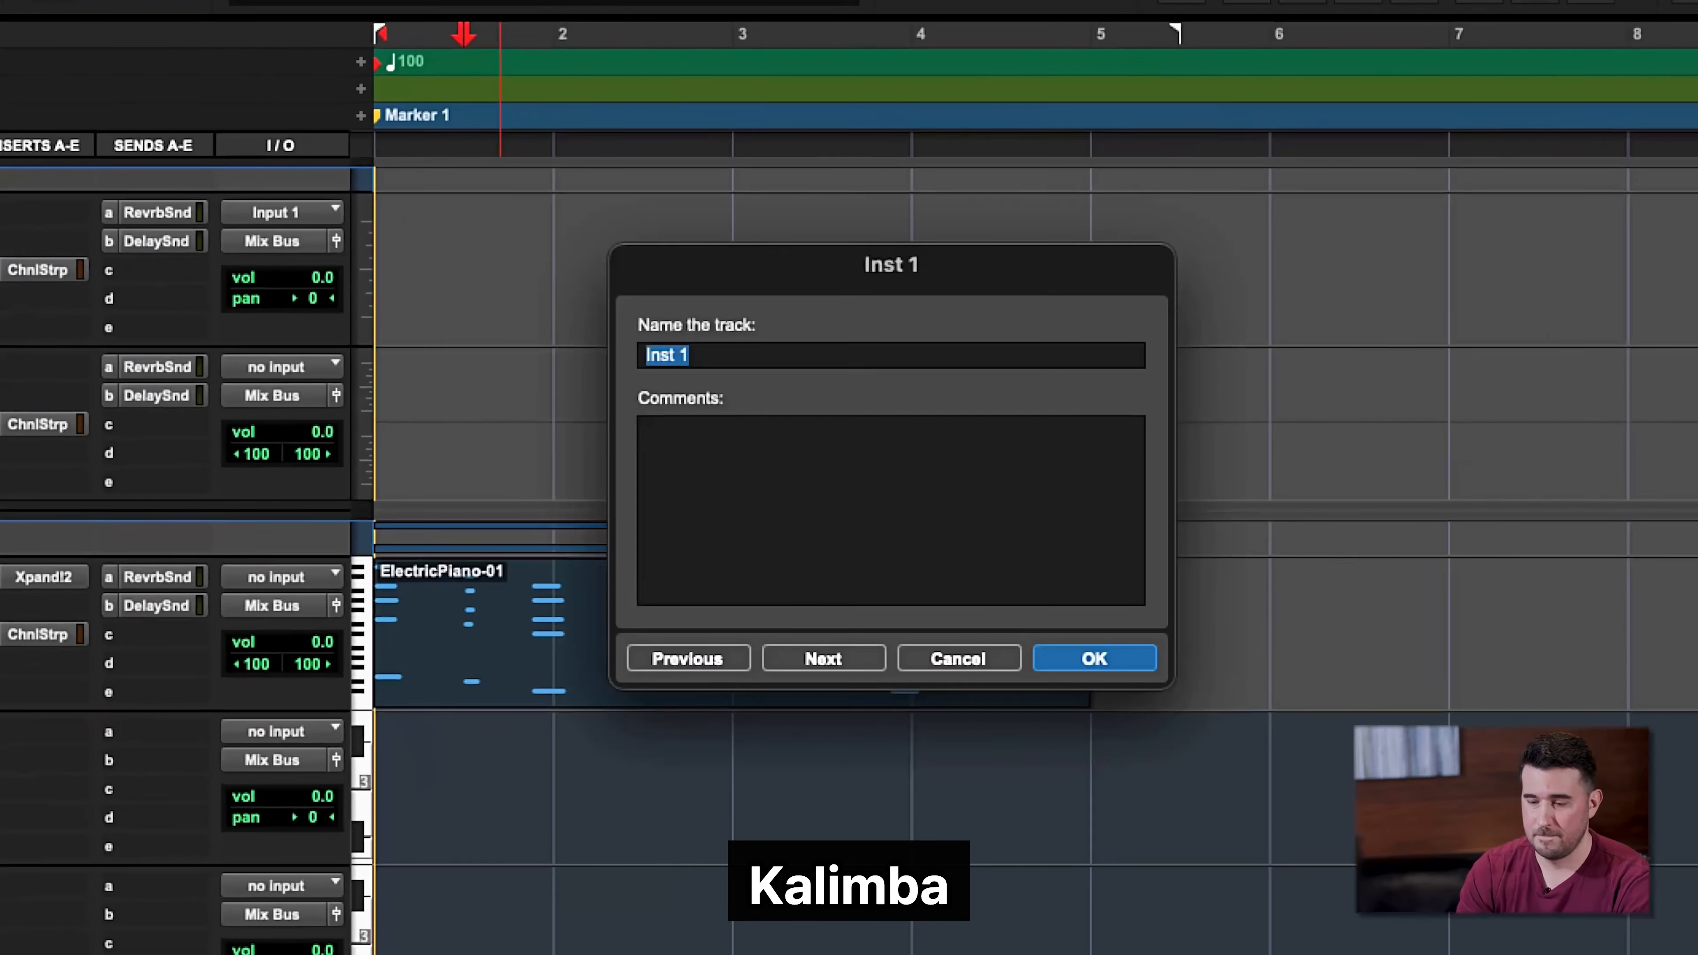
type("Kalimba")
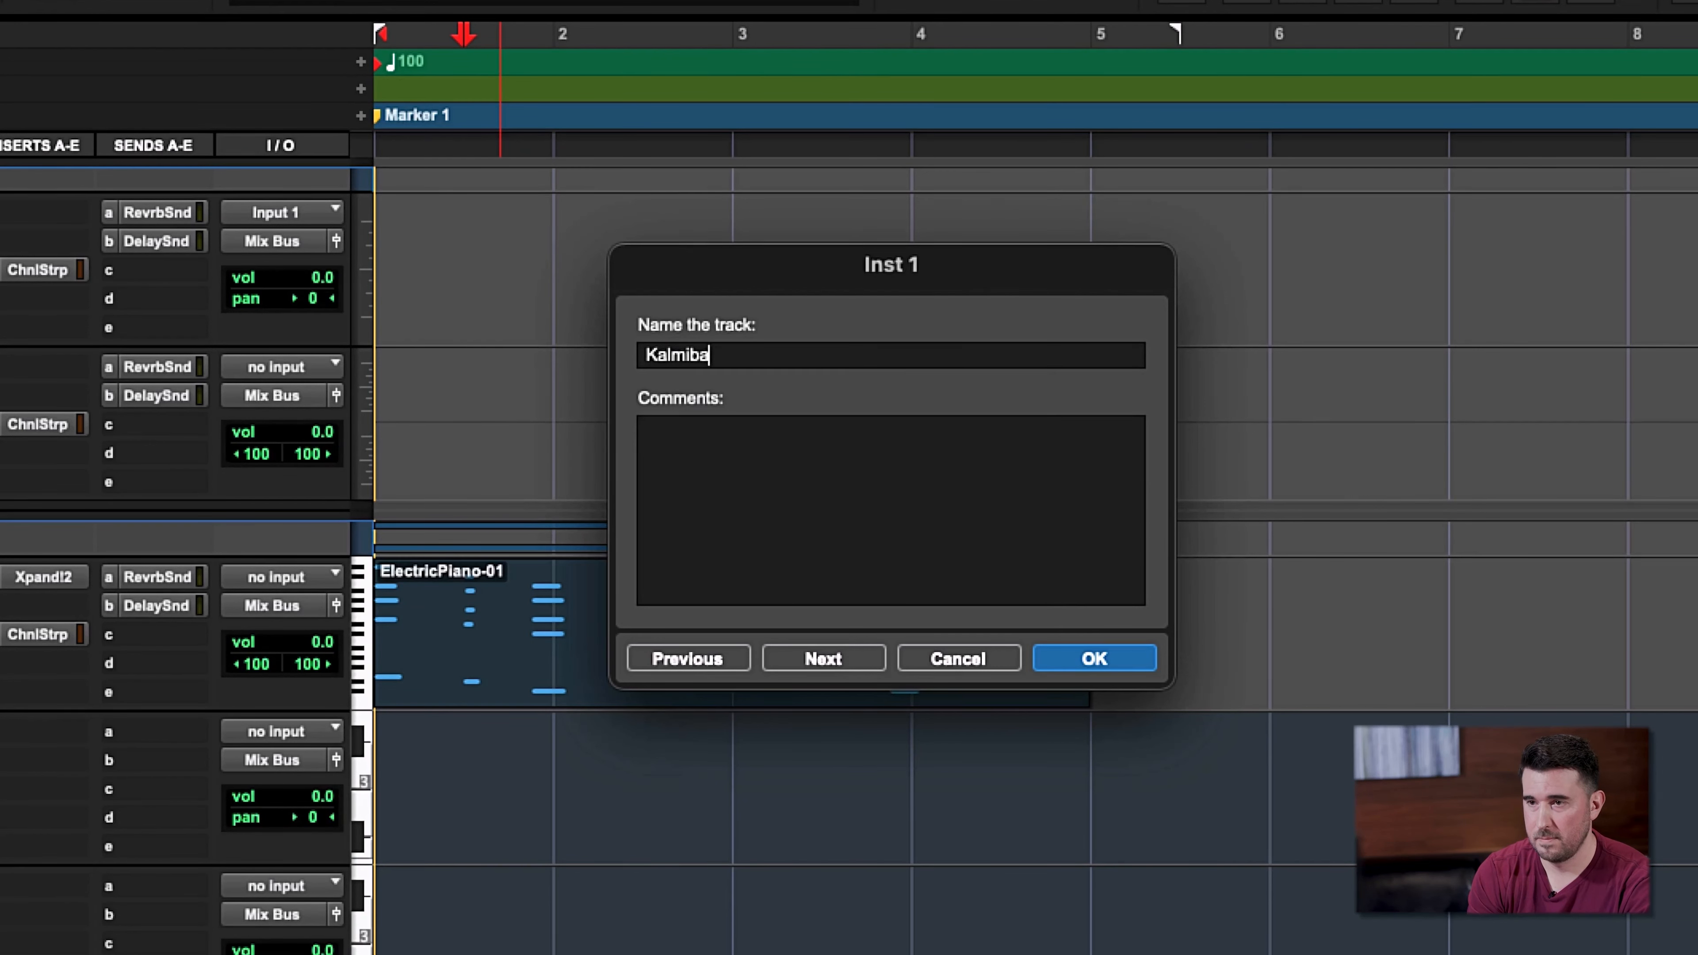
key("Return")
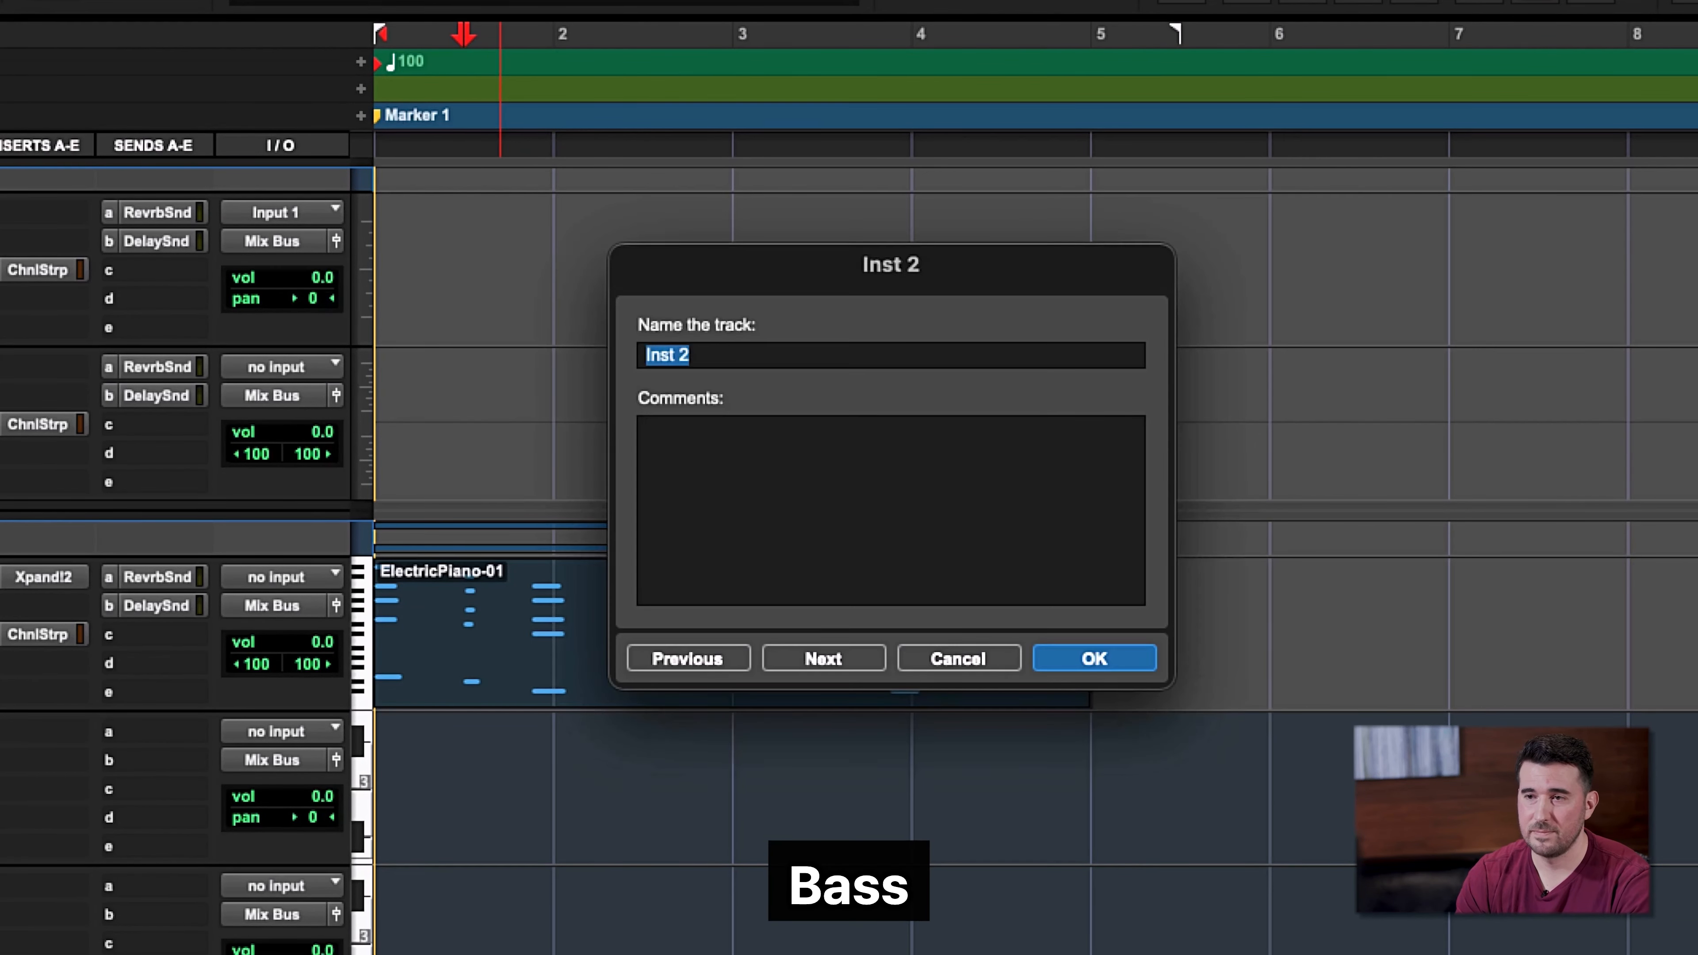
type("Bass")
key("Return")
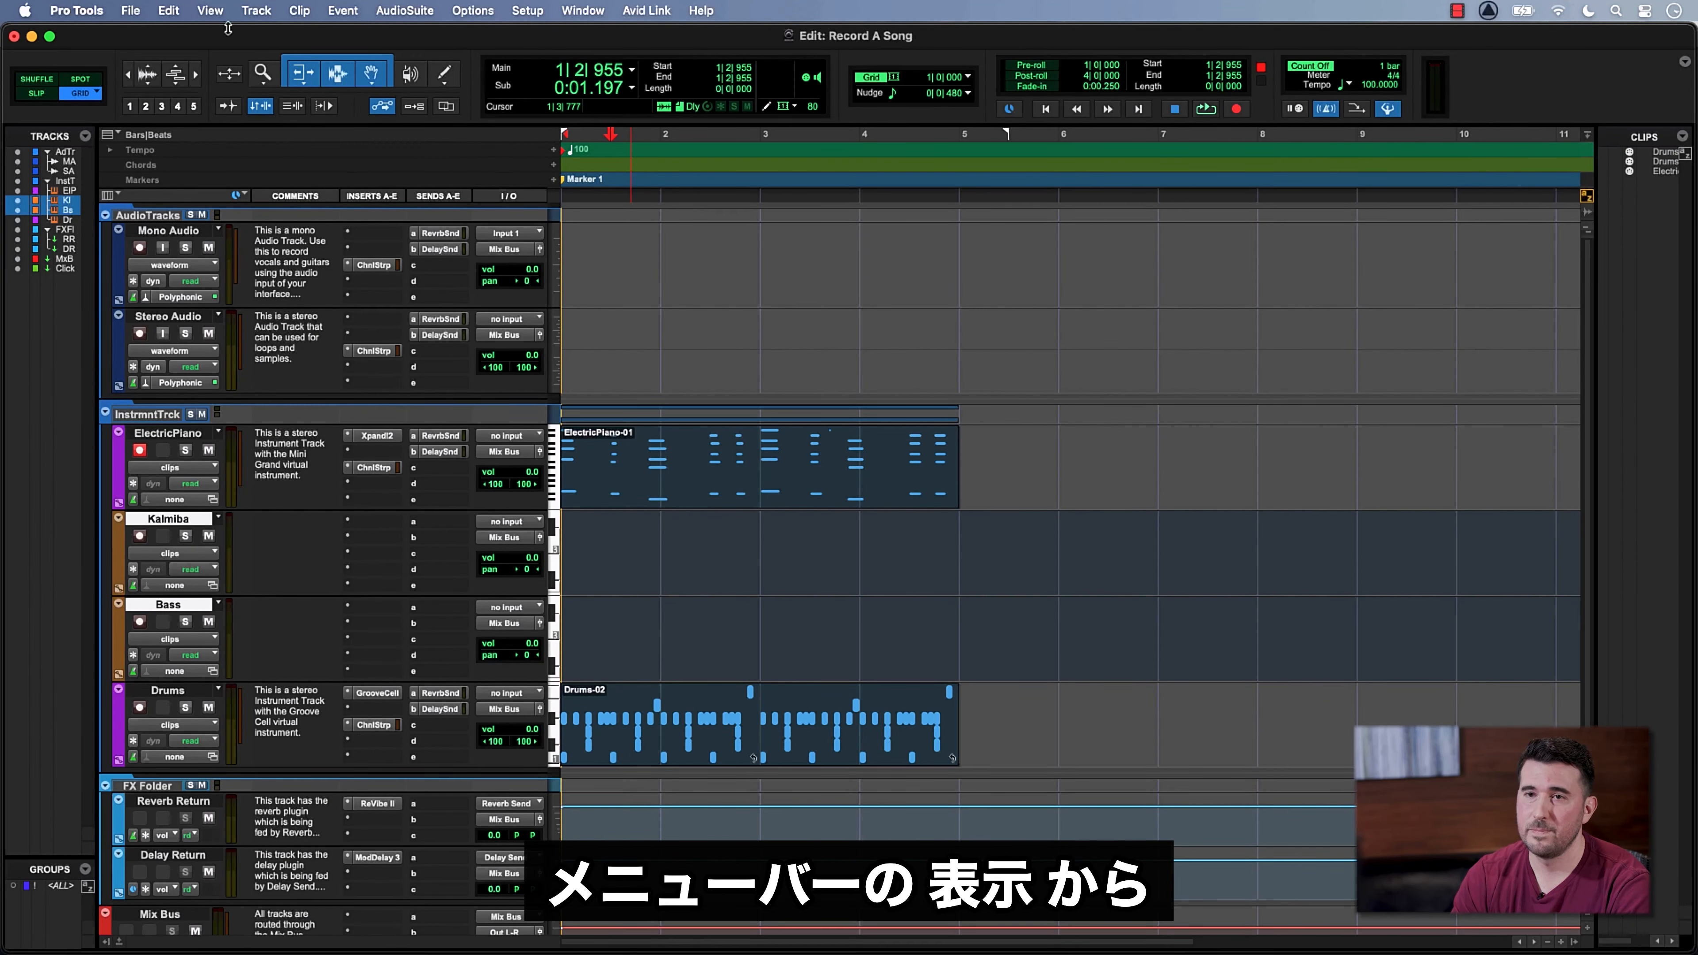
Show the Real-Time Properties column in the Edit window
left_click(214, 10)
mouse_move(275, 93)
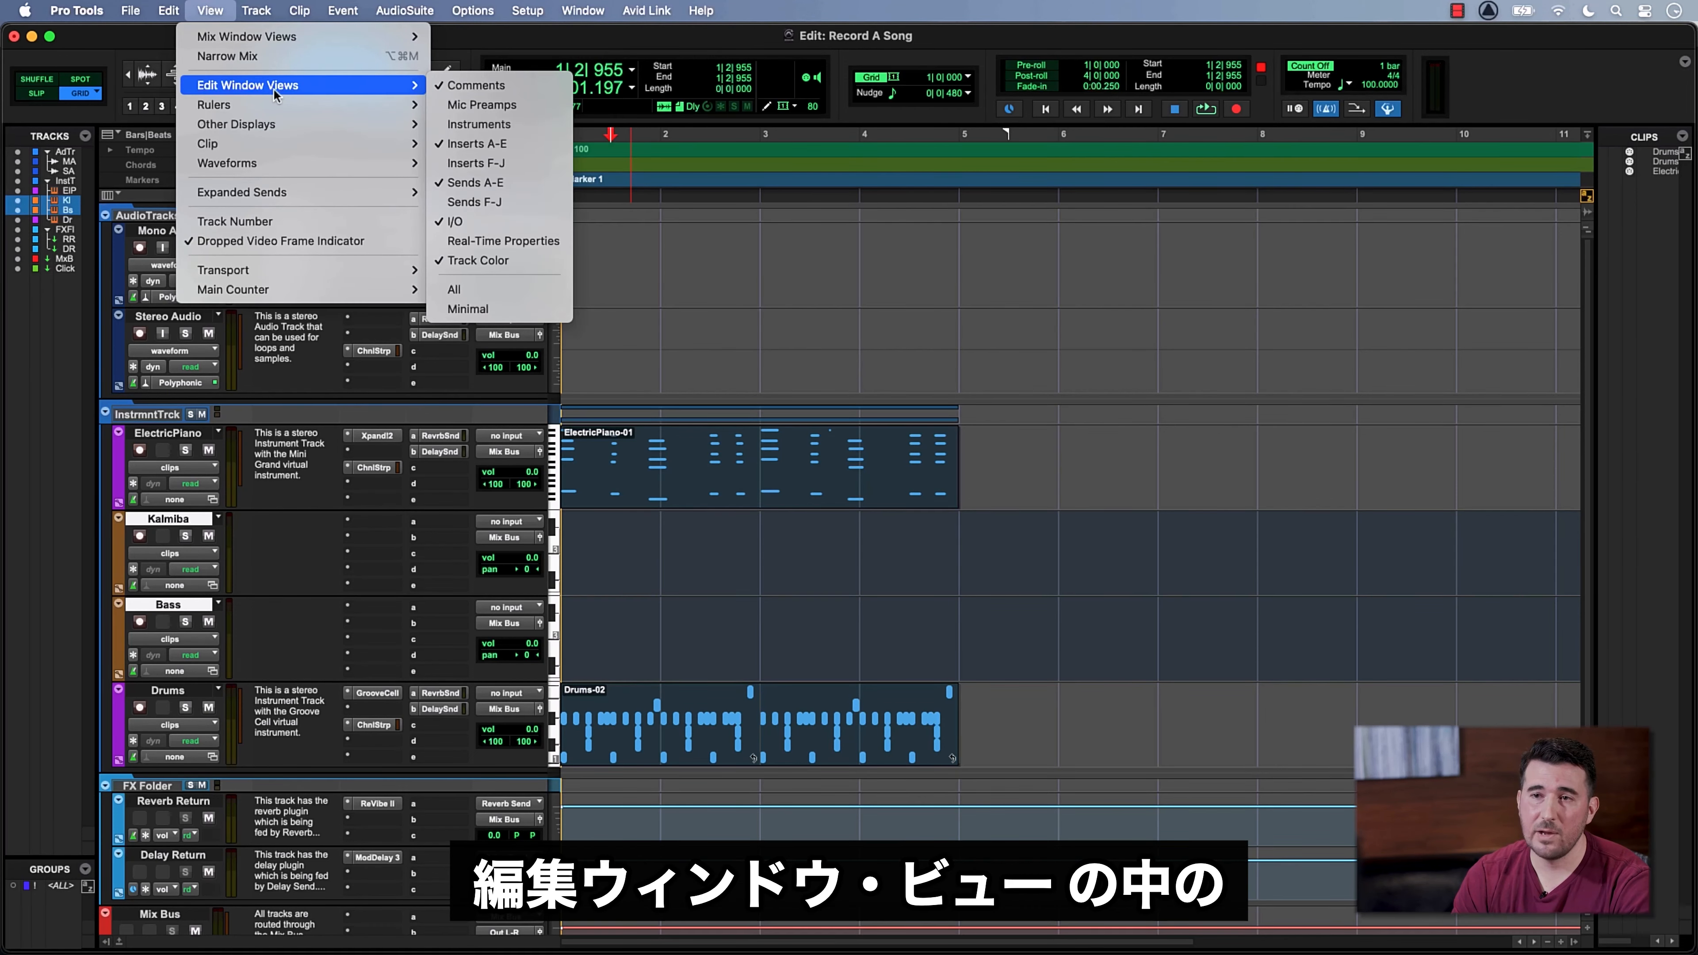
left_click(539, 241)
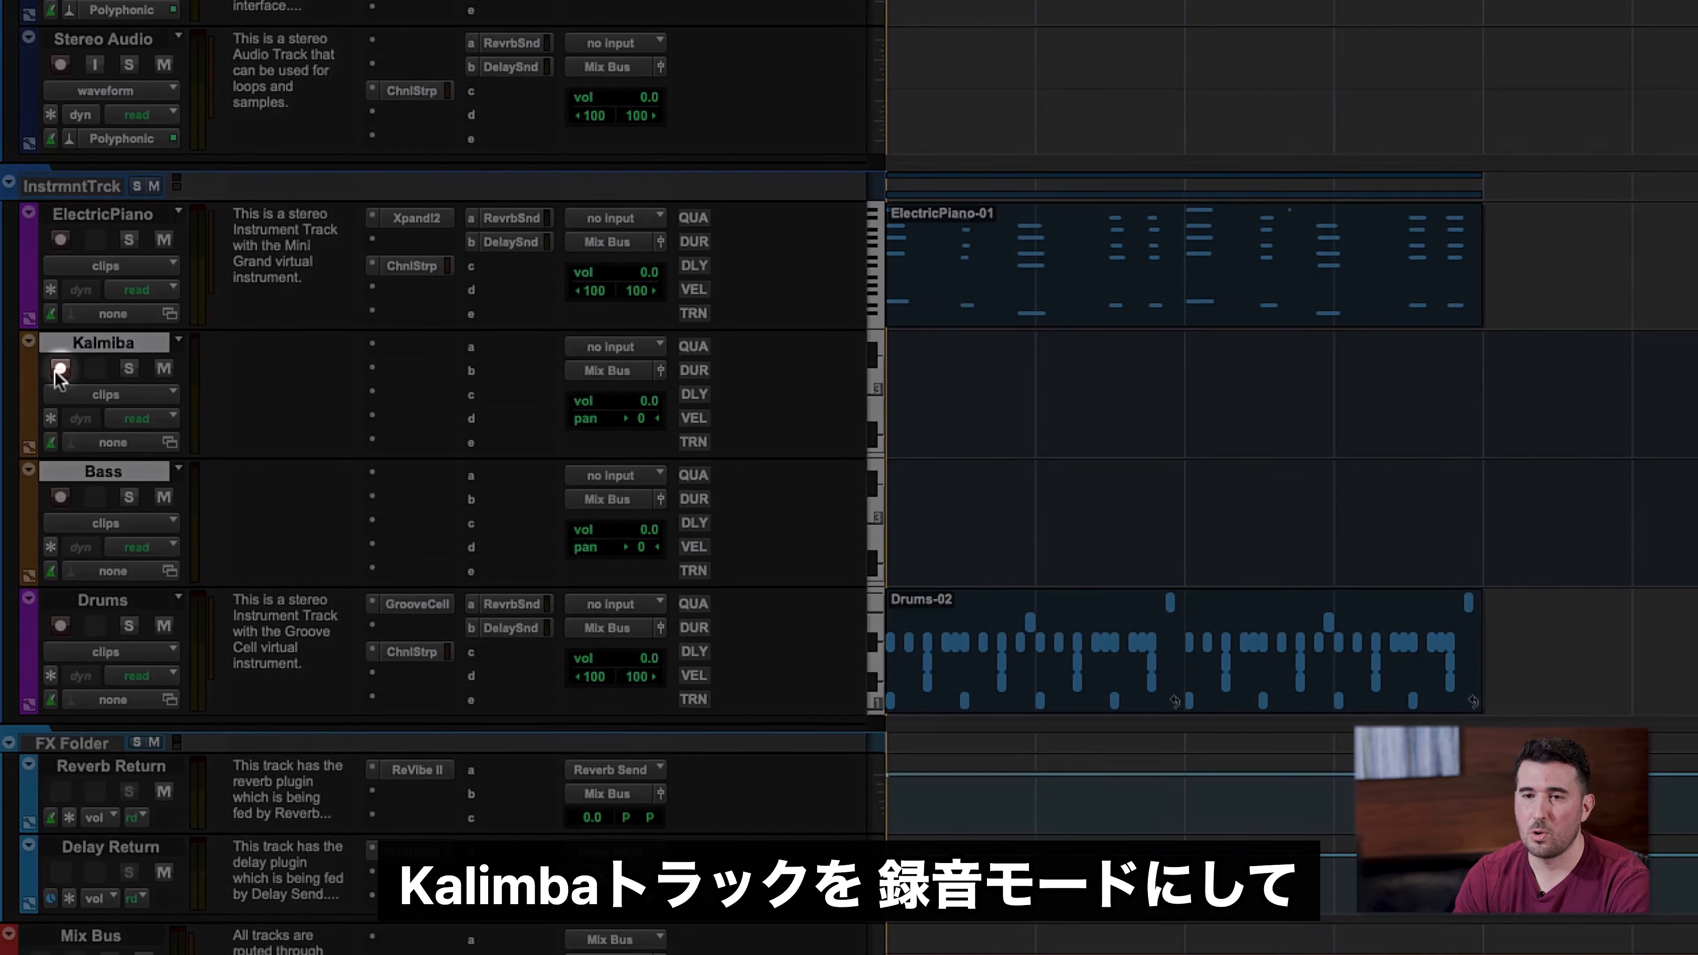
Record-enable the Kalmiba track and insert the Xpand!2 (mono) instrument plug-in in its first insert slot
left_click(60, 369)
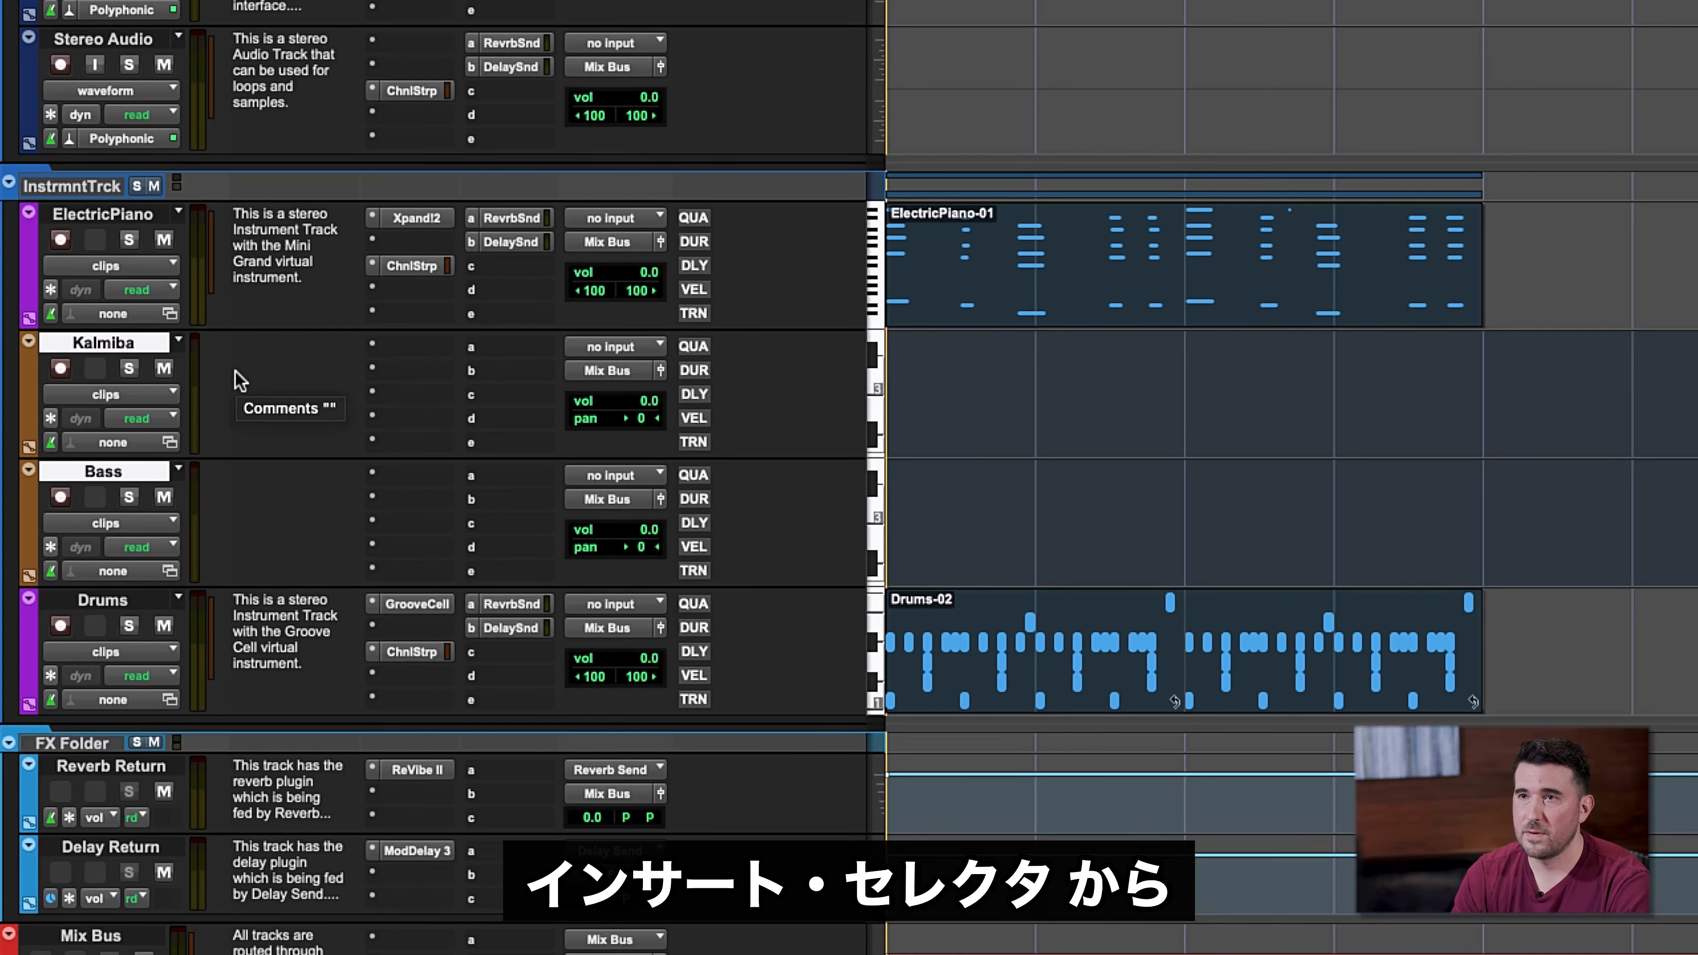
left_click(380, 348)
mouse_move(512, 346)
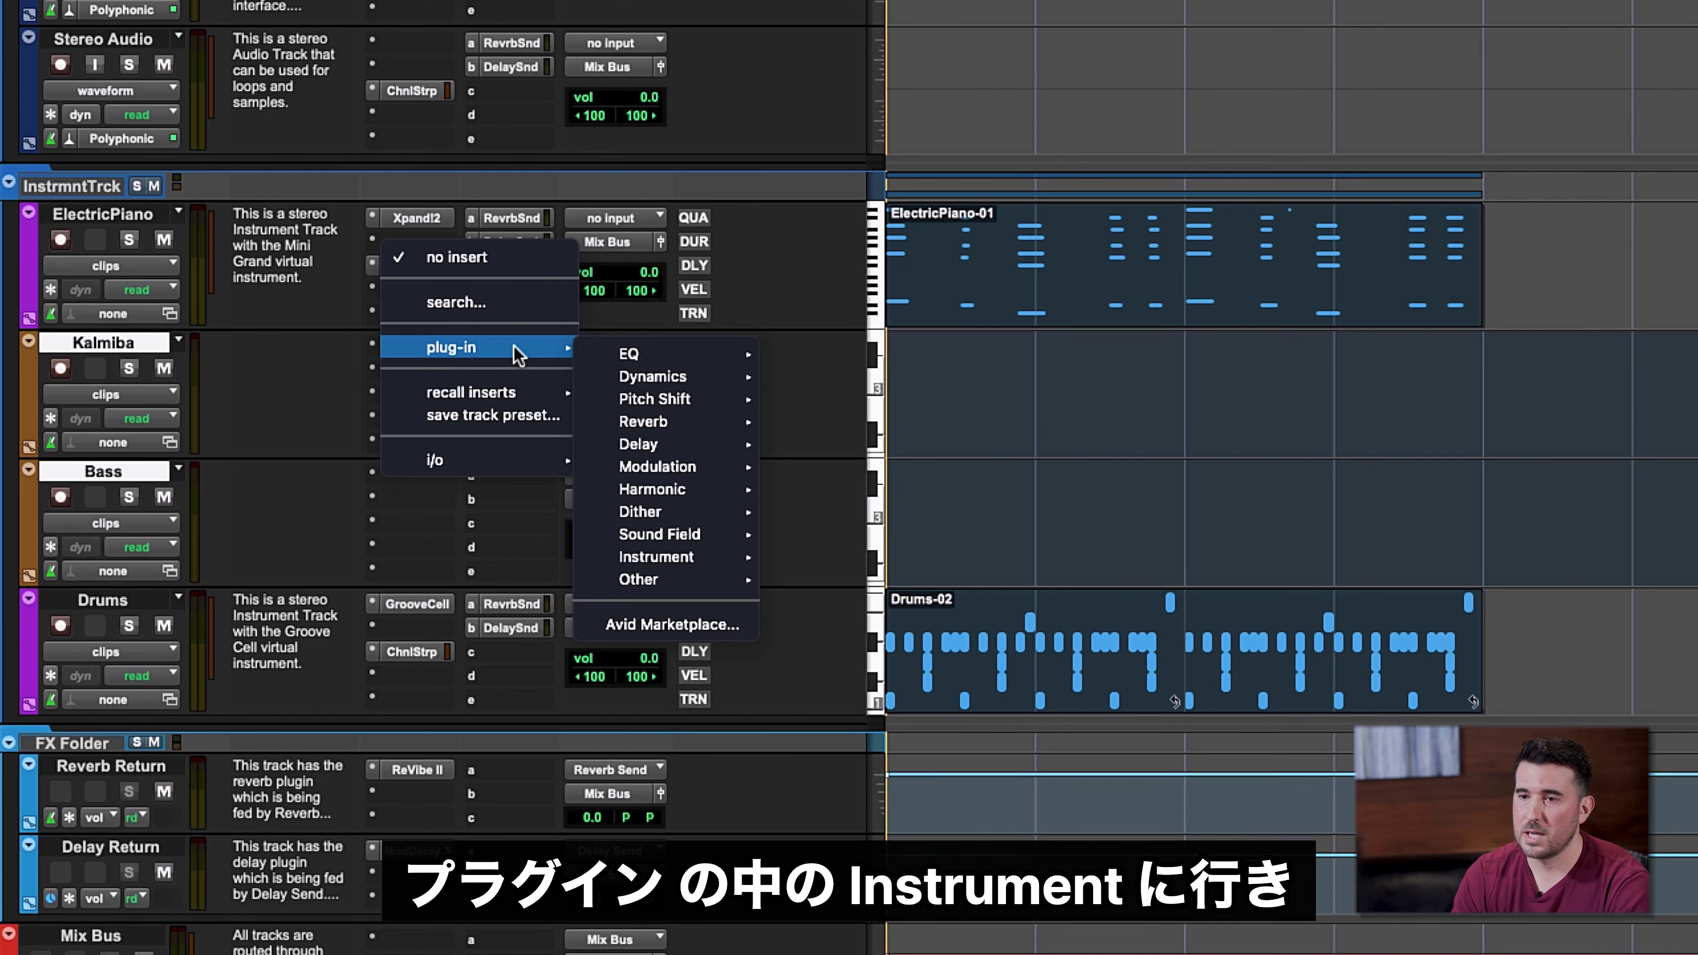
mouse_move(711, 562)
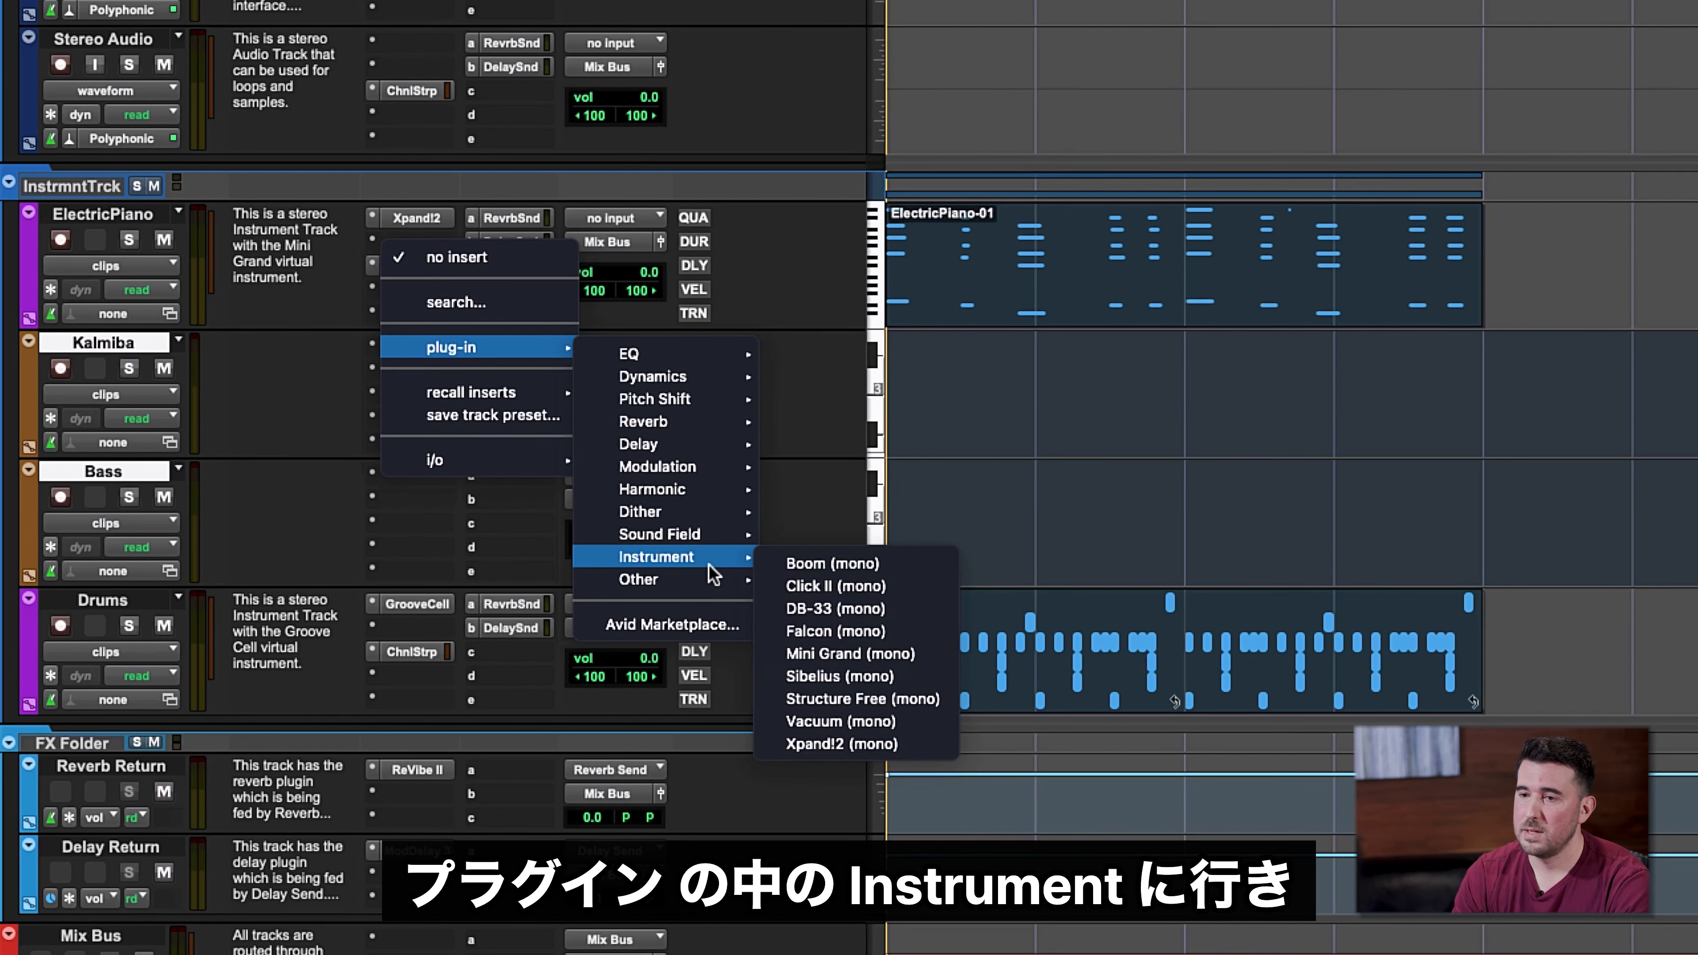
left_click(842, 746)
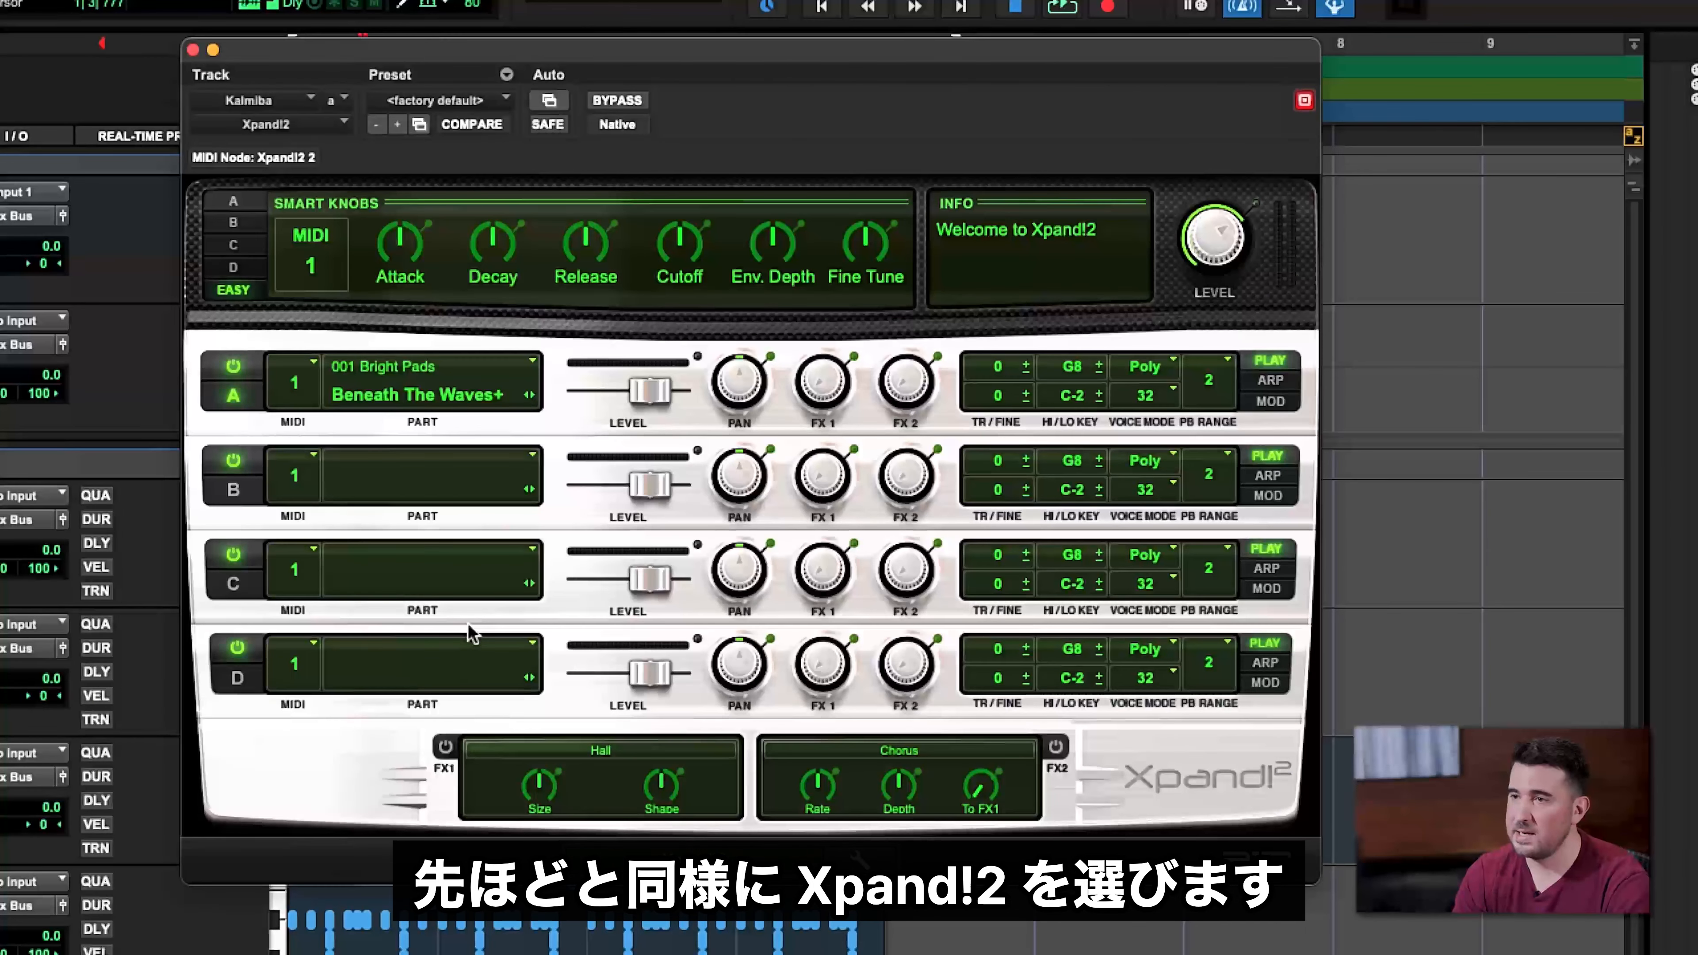
Load the FastStartKalimba preset in Xpand!2 and close the plug-in window
left_click(494, 103)
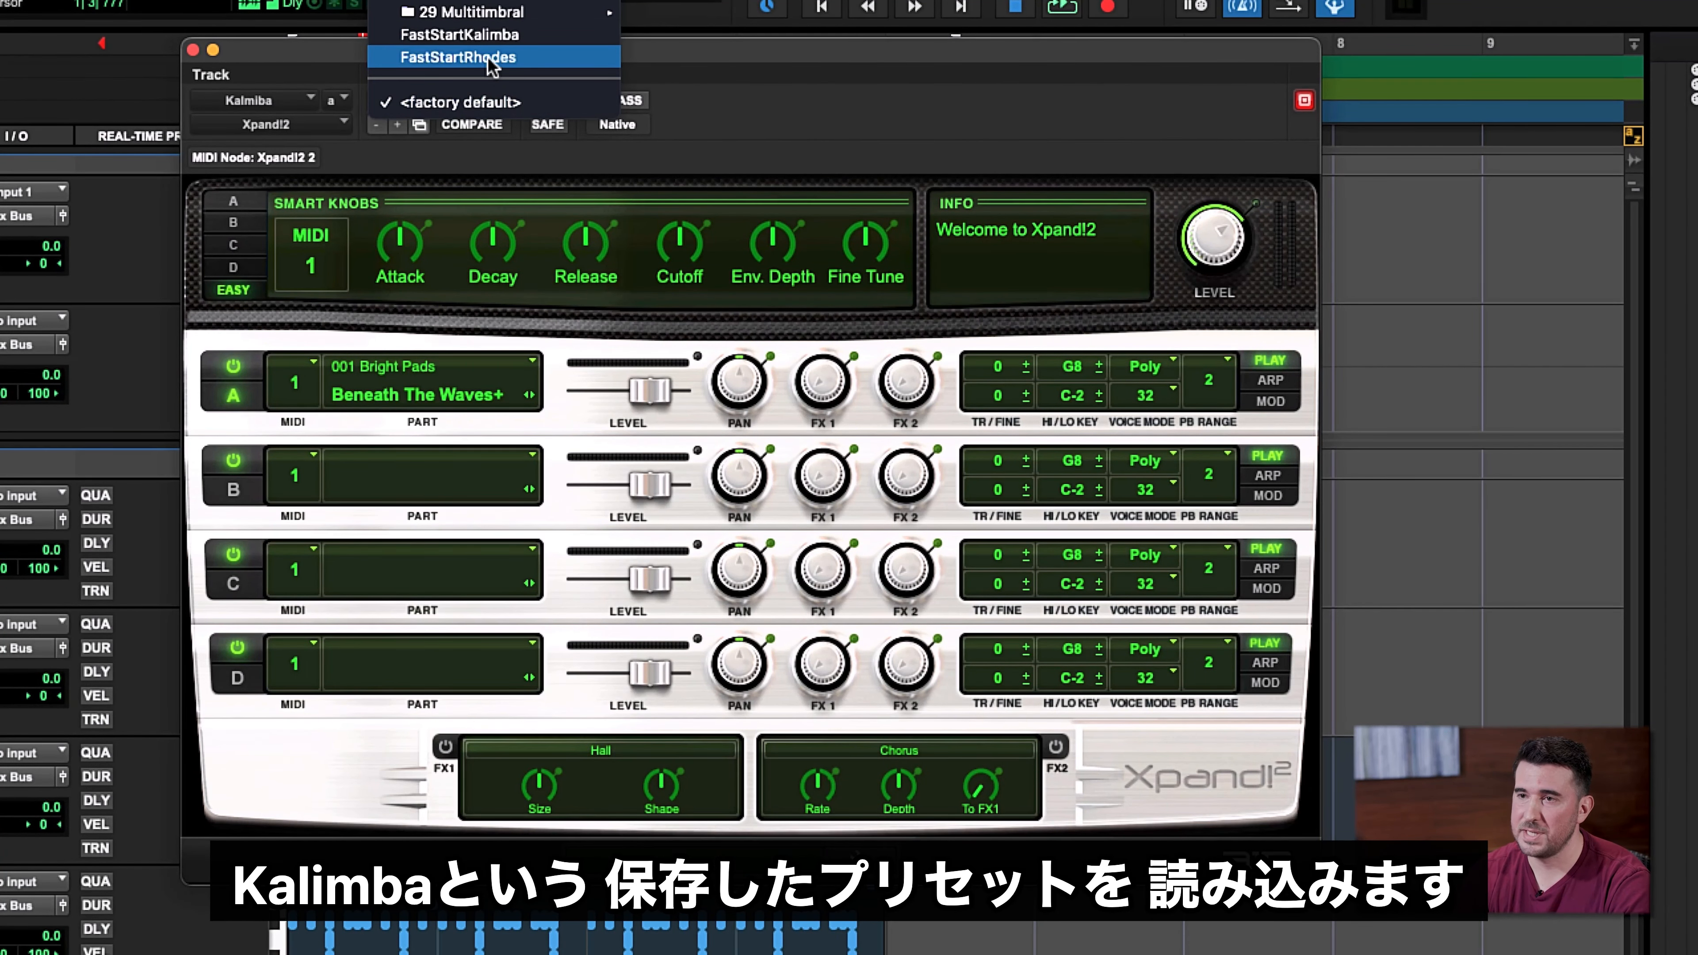
left_click(487, 39)
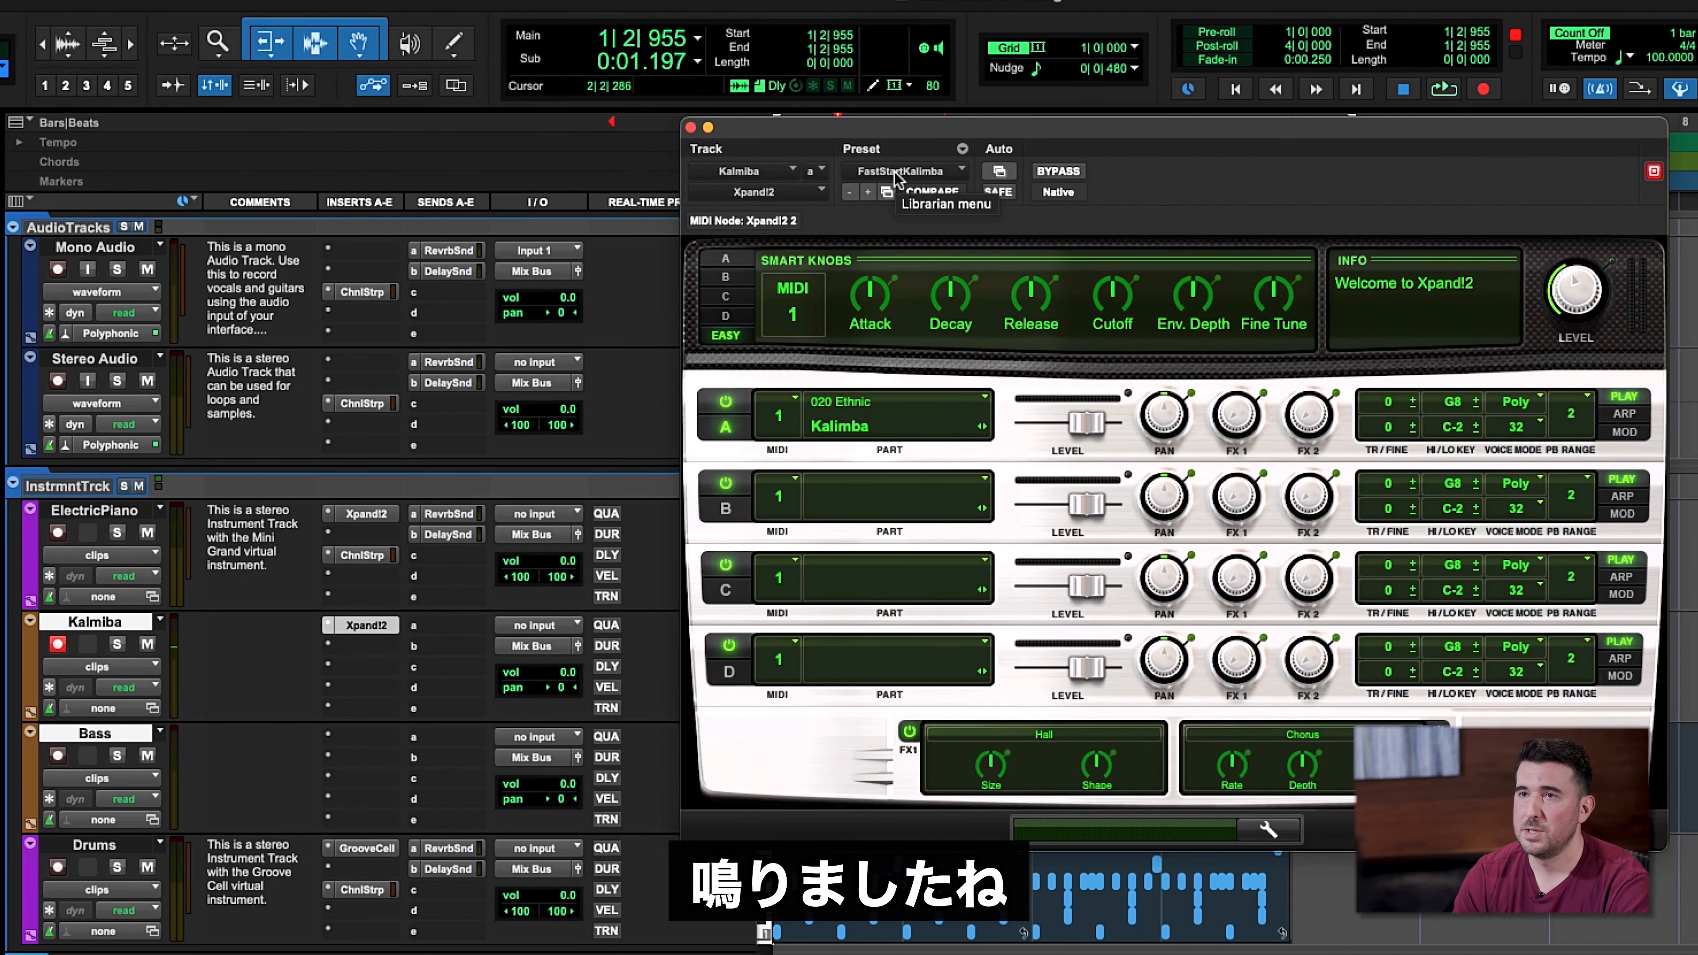
left_click(690, 127)
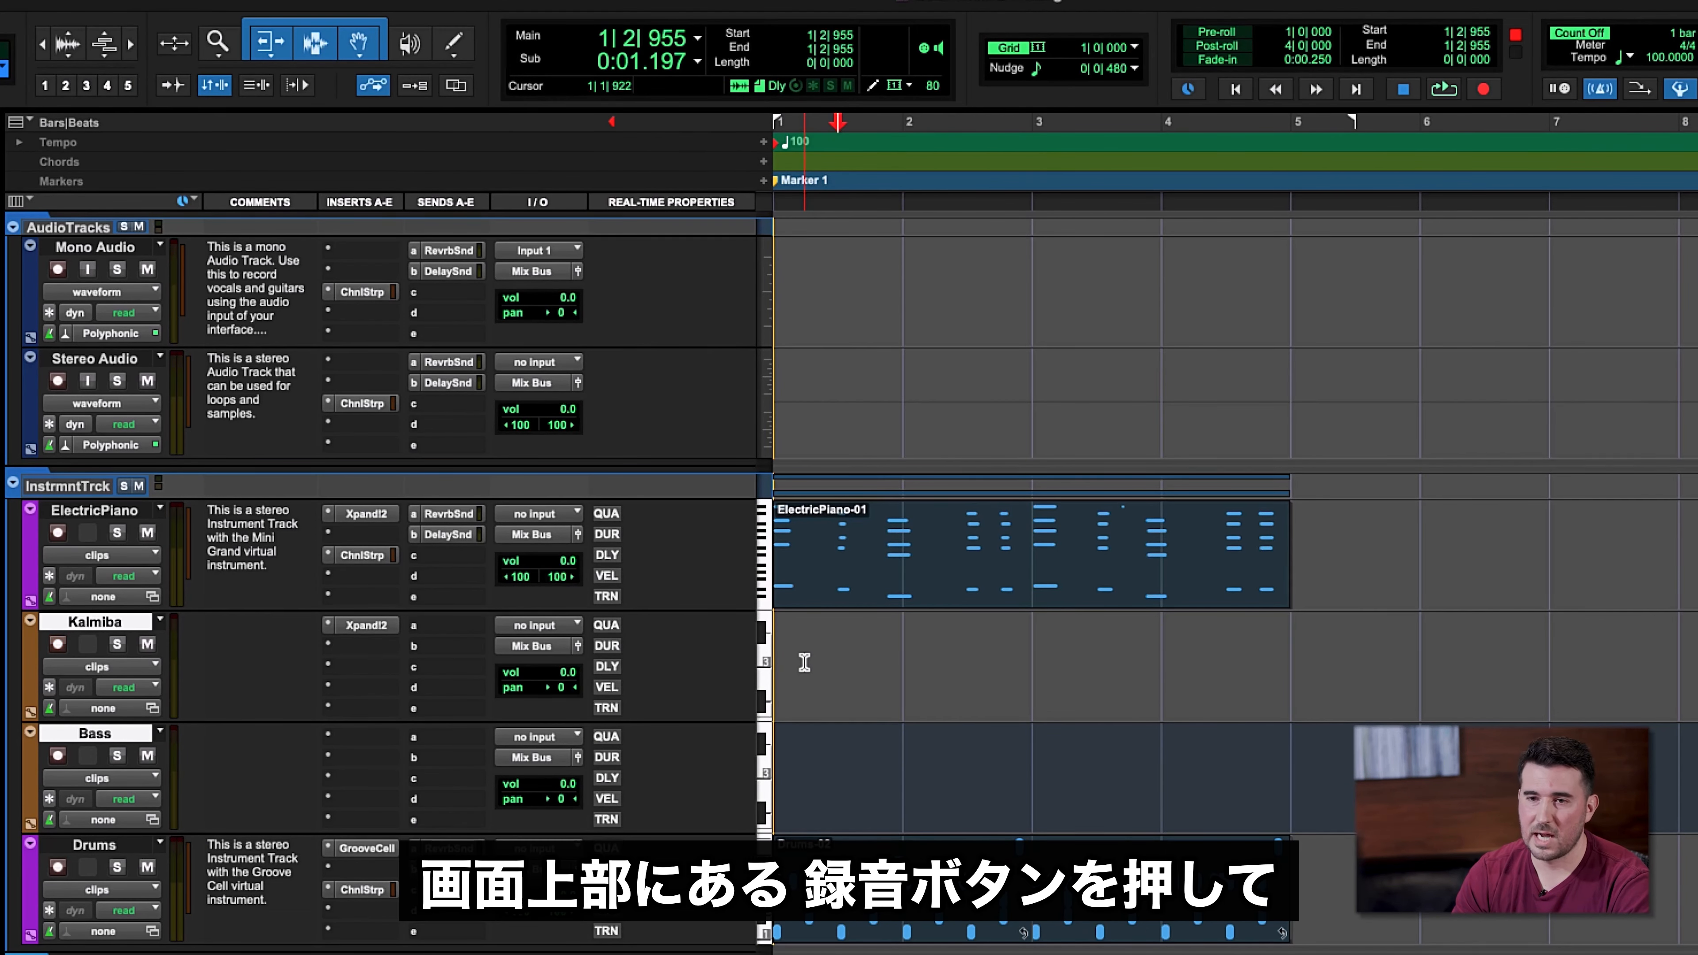
Record a MIDI performance on the Kalmiba track from bar 1 to just past bar 5
left_click(1484, 91)
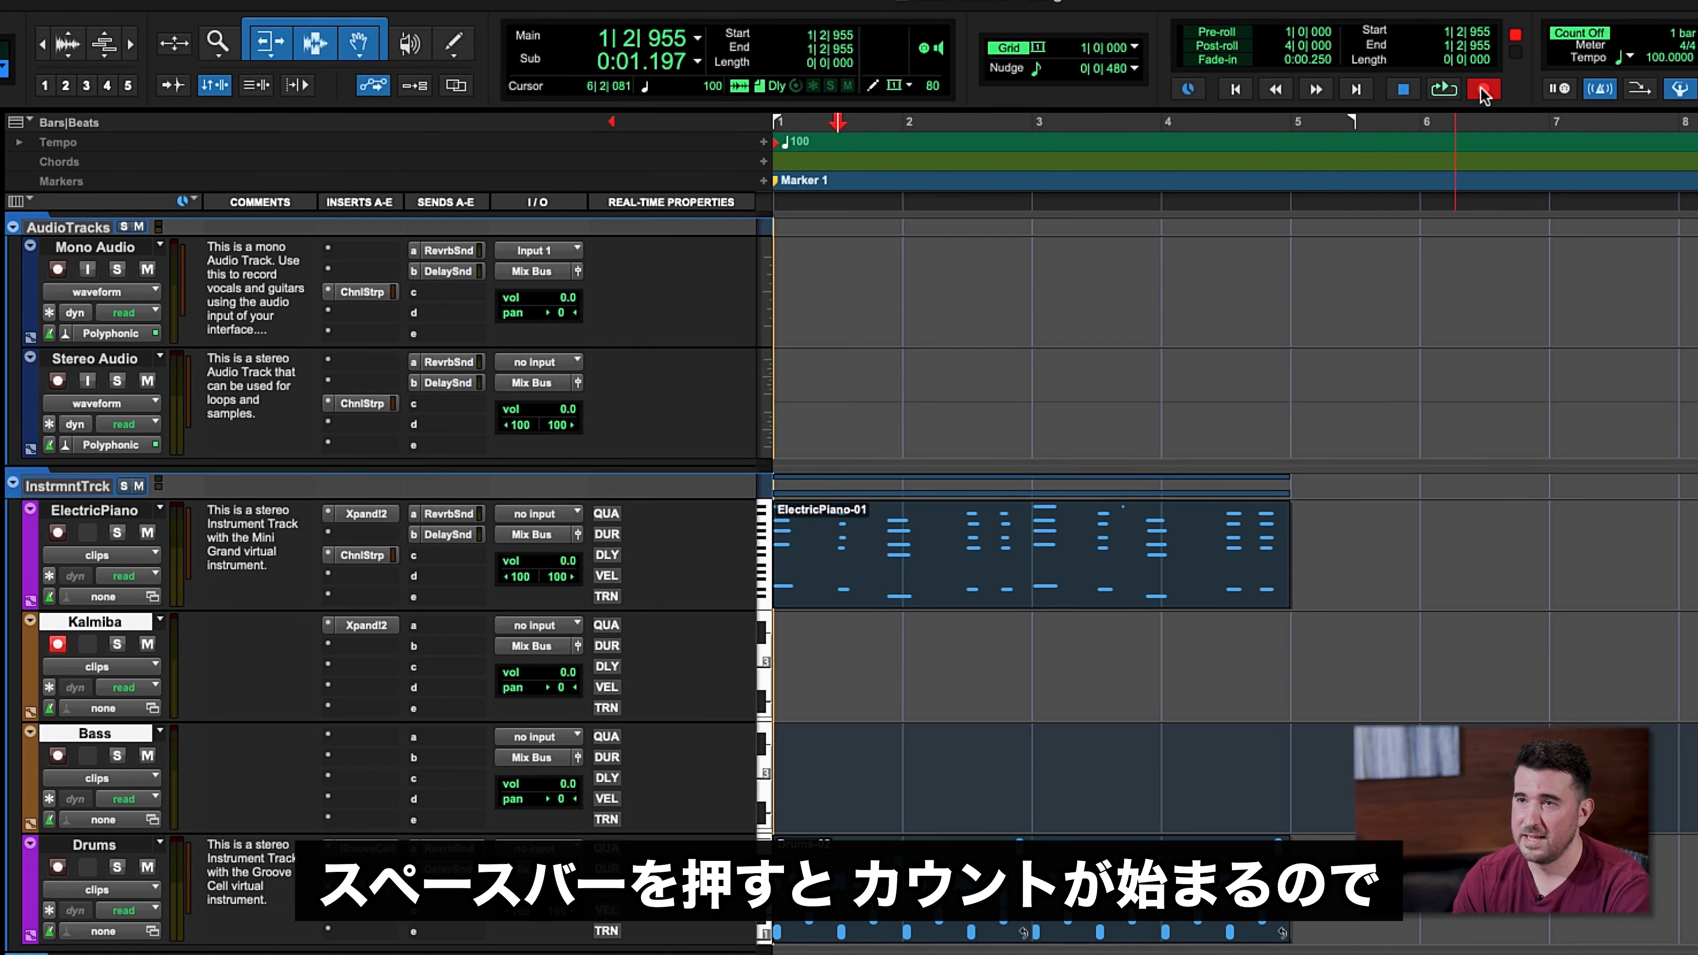
key("Return")
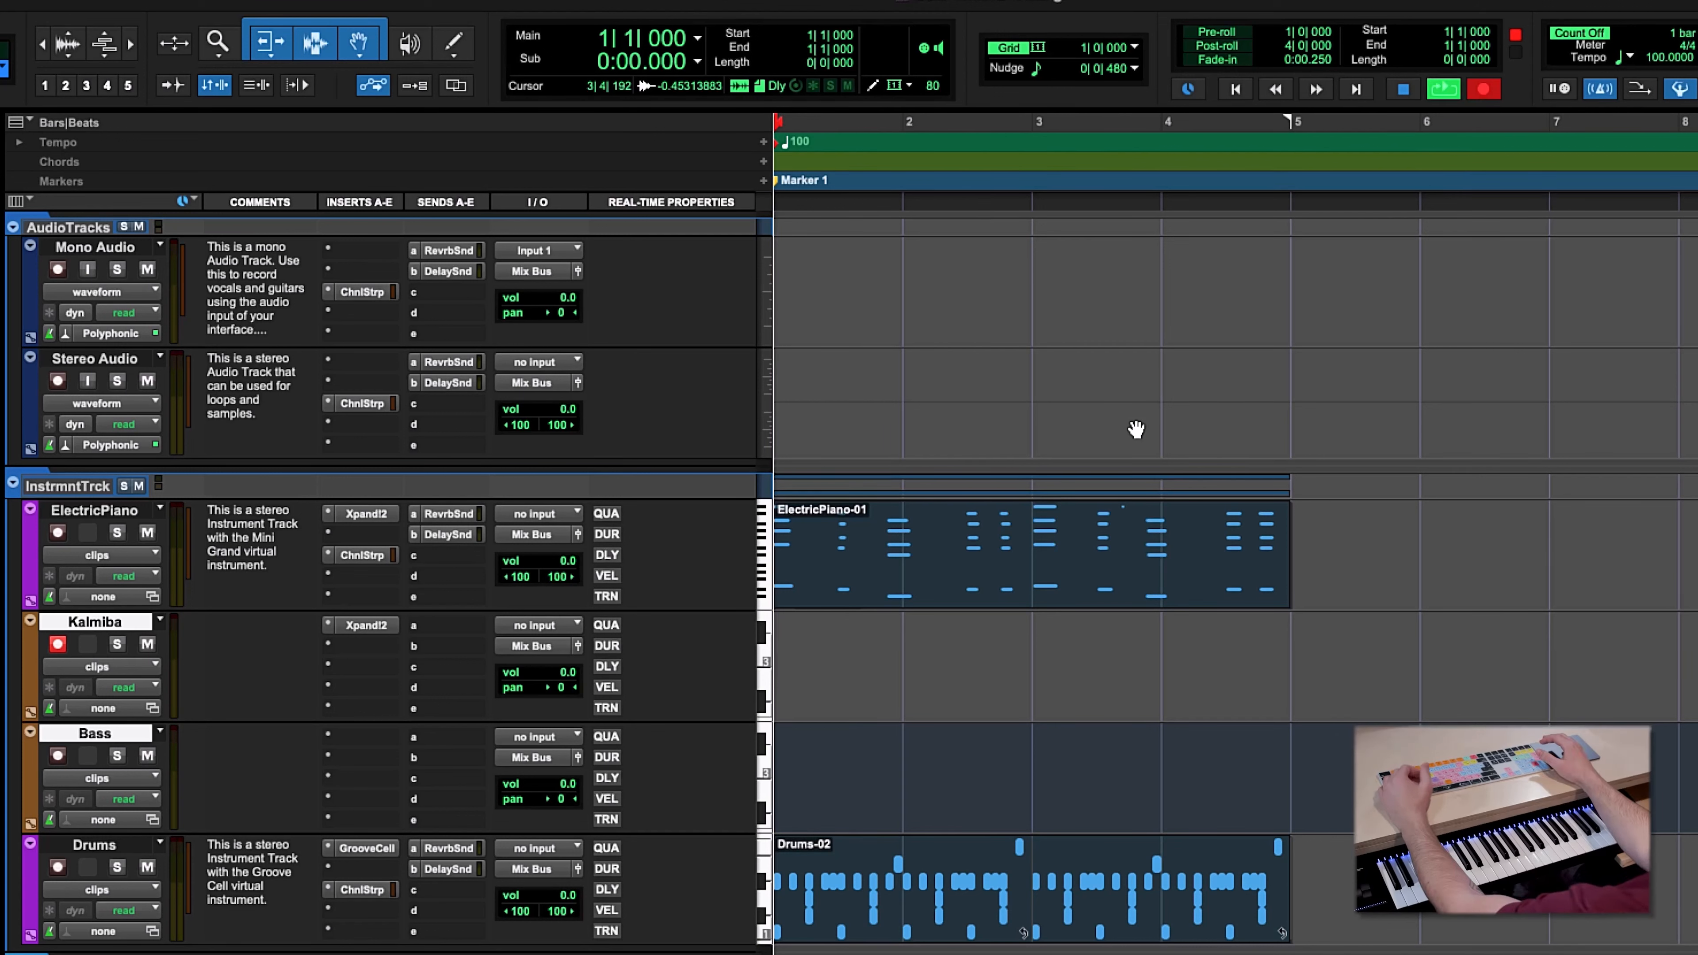
key("space")
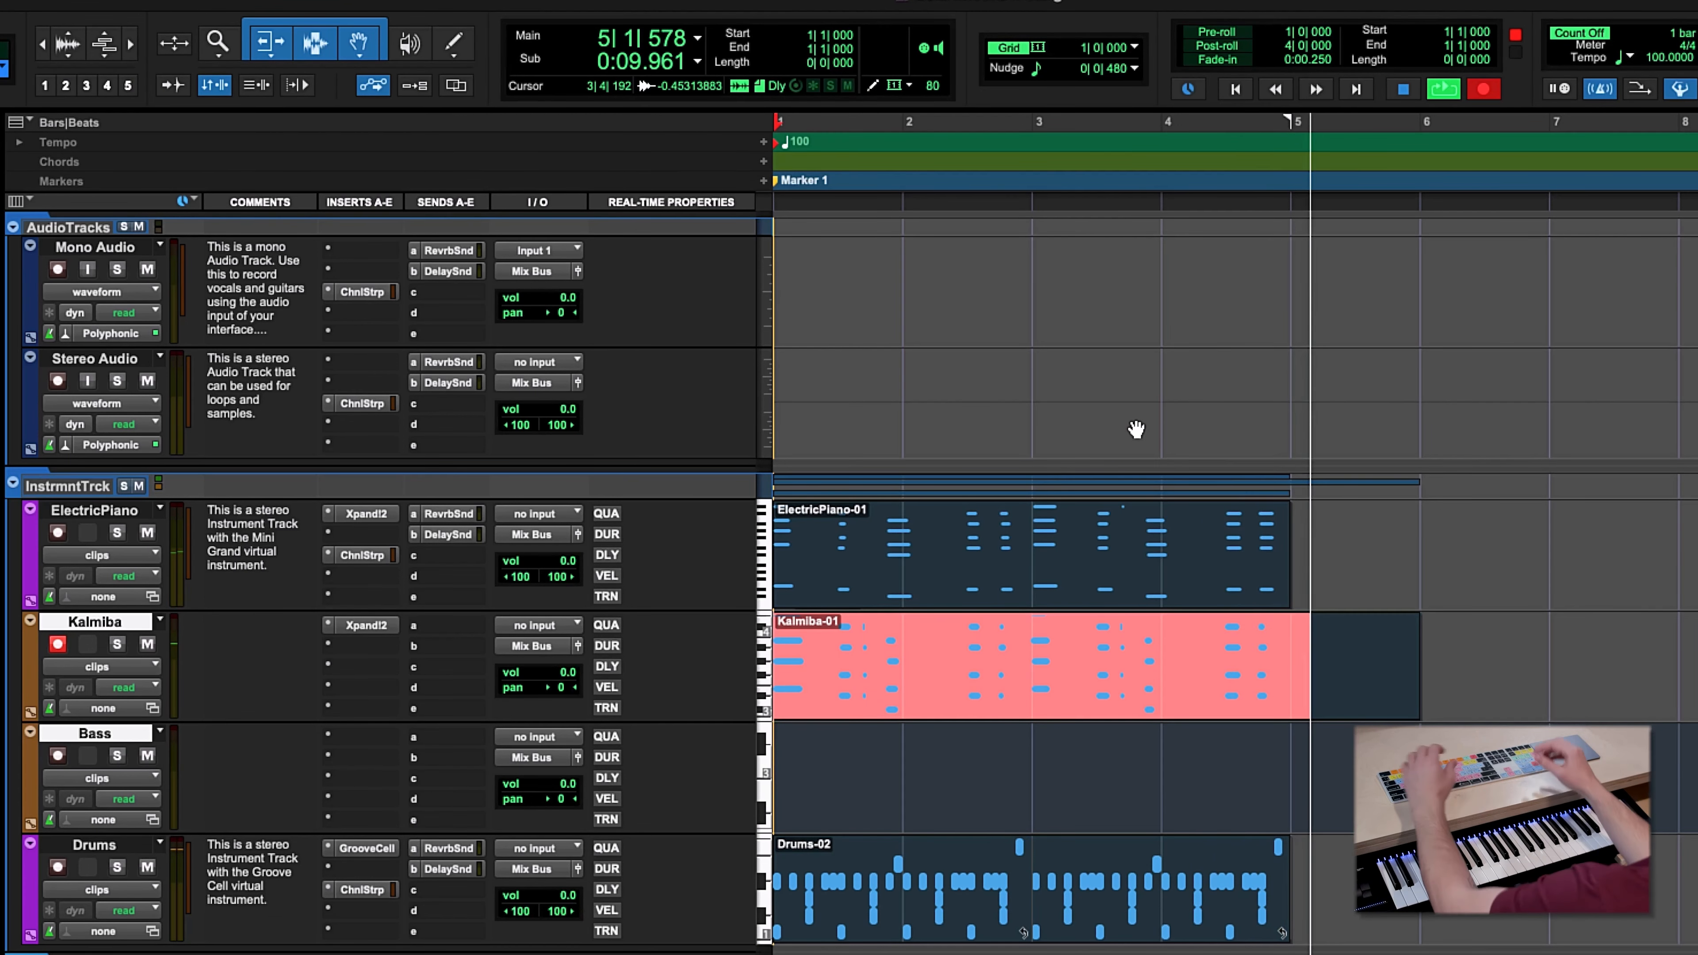
key("space")
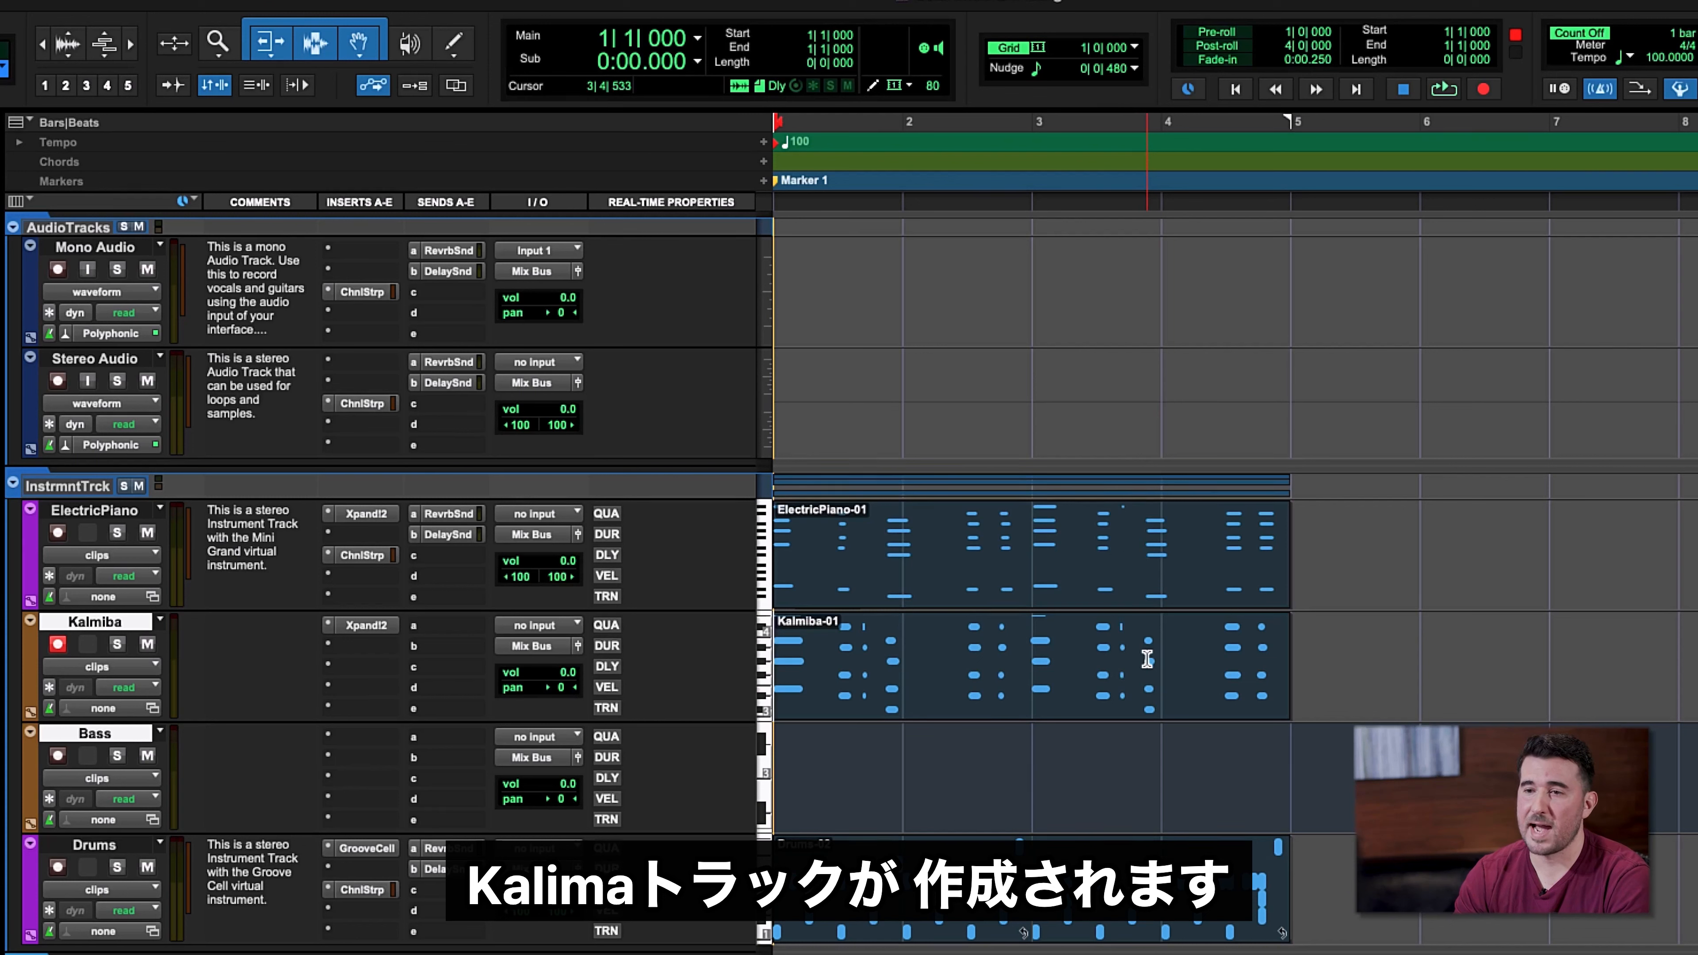
Select the Kalmiba-01 clip and turn on real-time Quantize for the Kalmiba track
left_click(1126, 700)
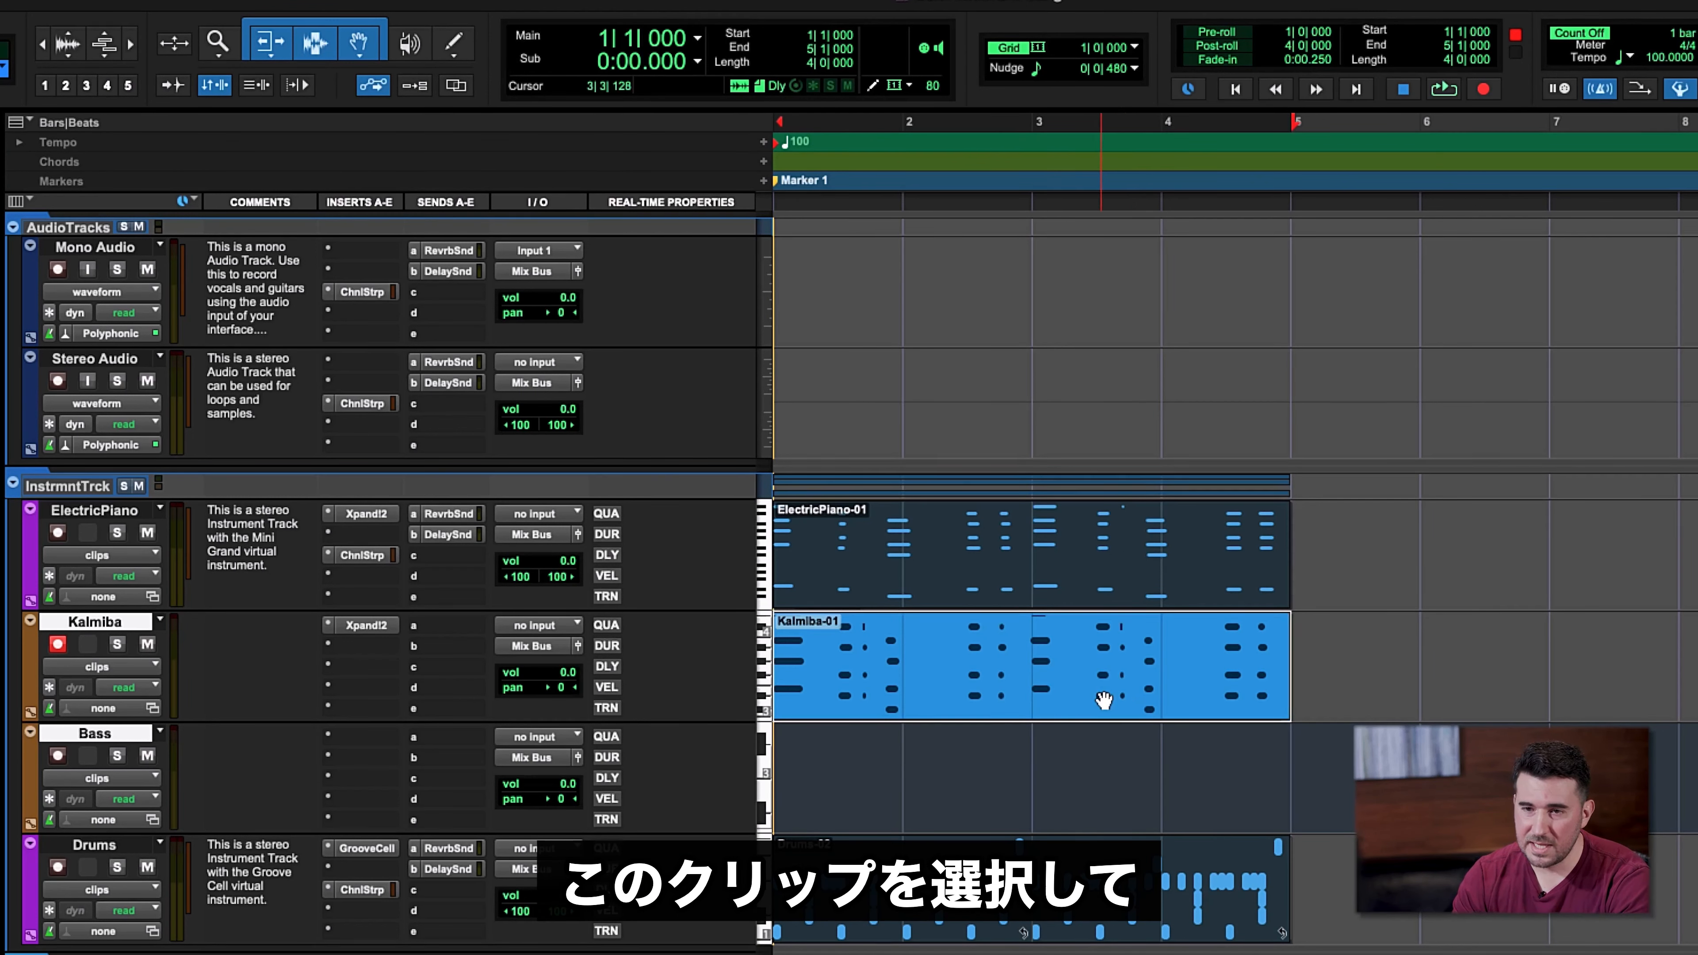
left_click(606, 625)
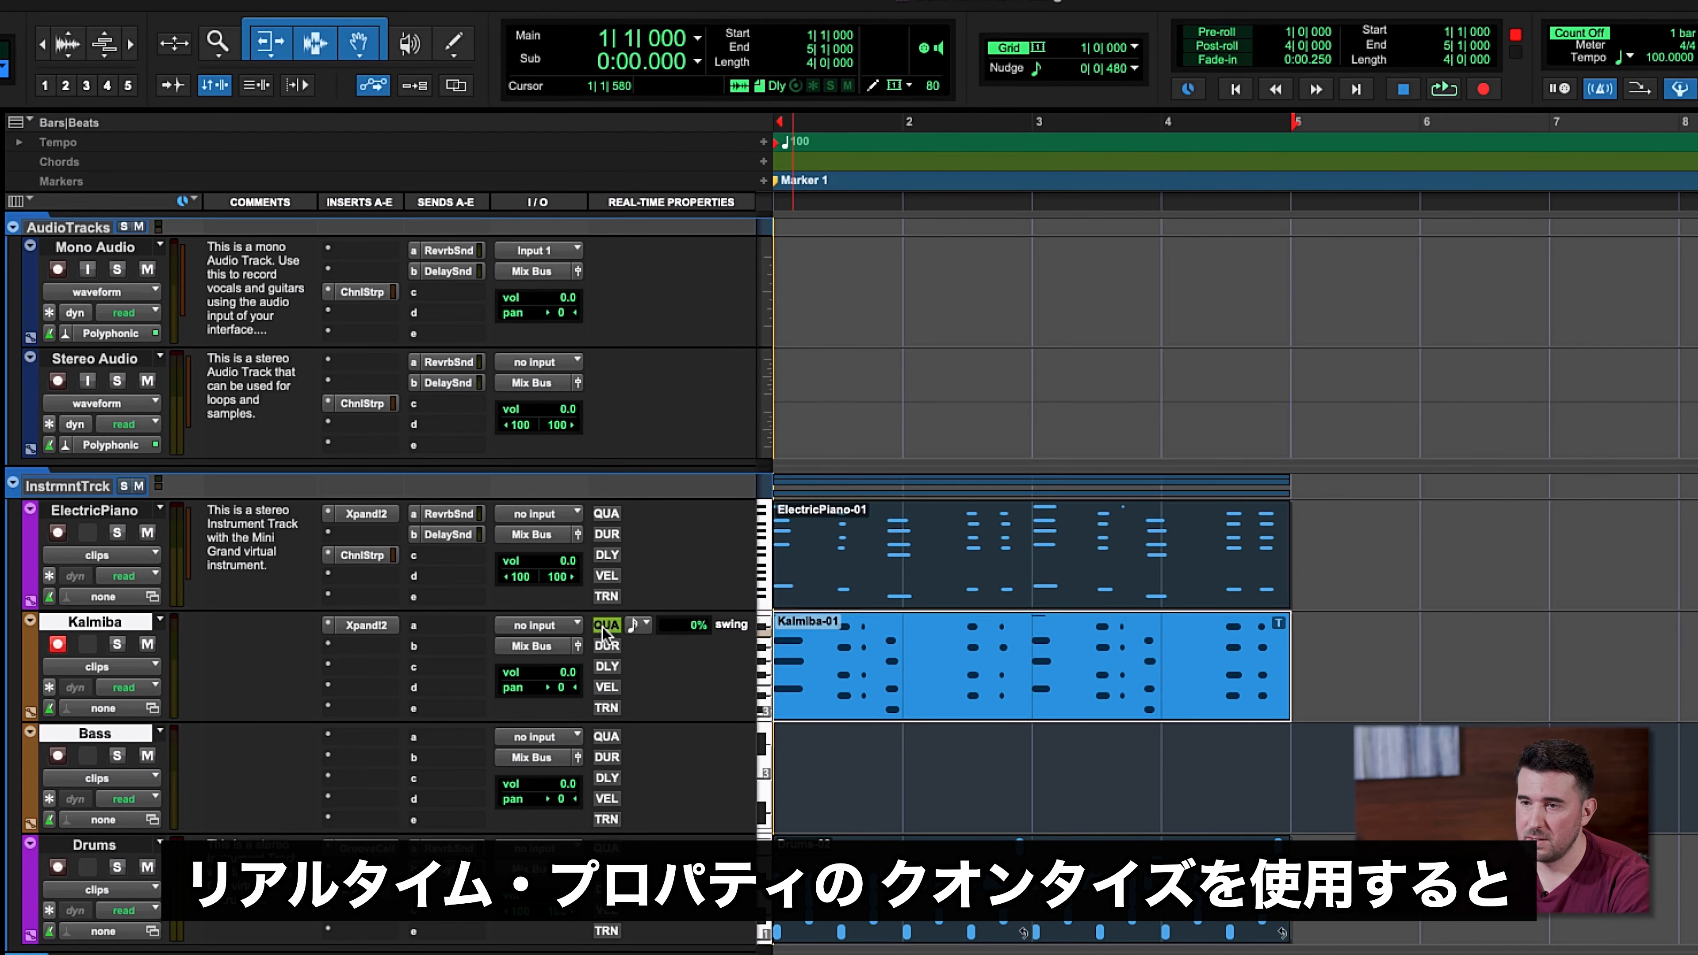
double_click(1054, 696)
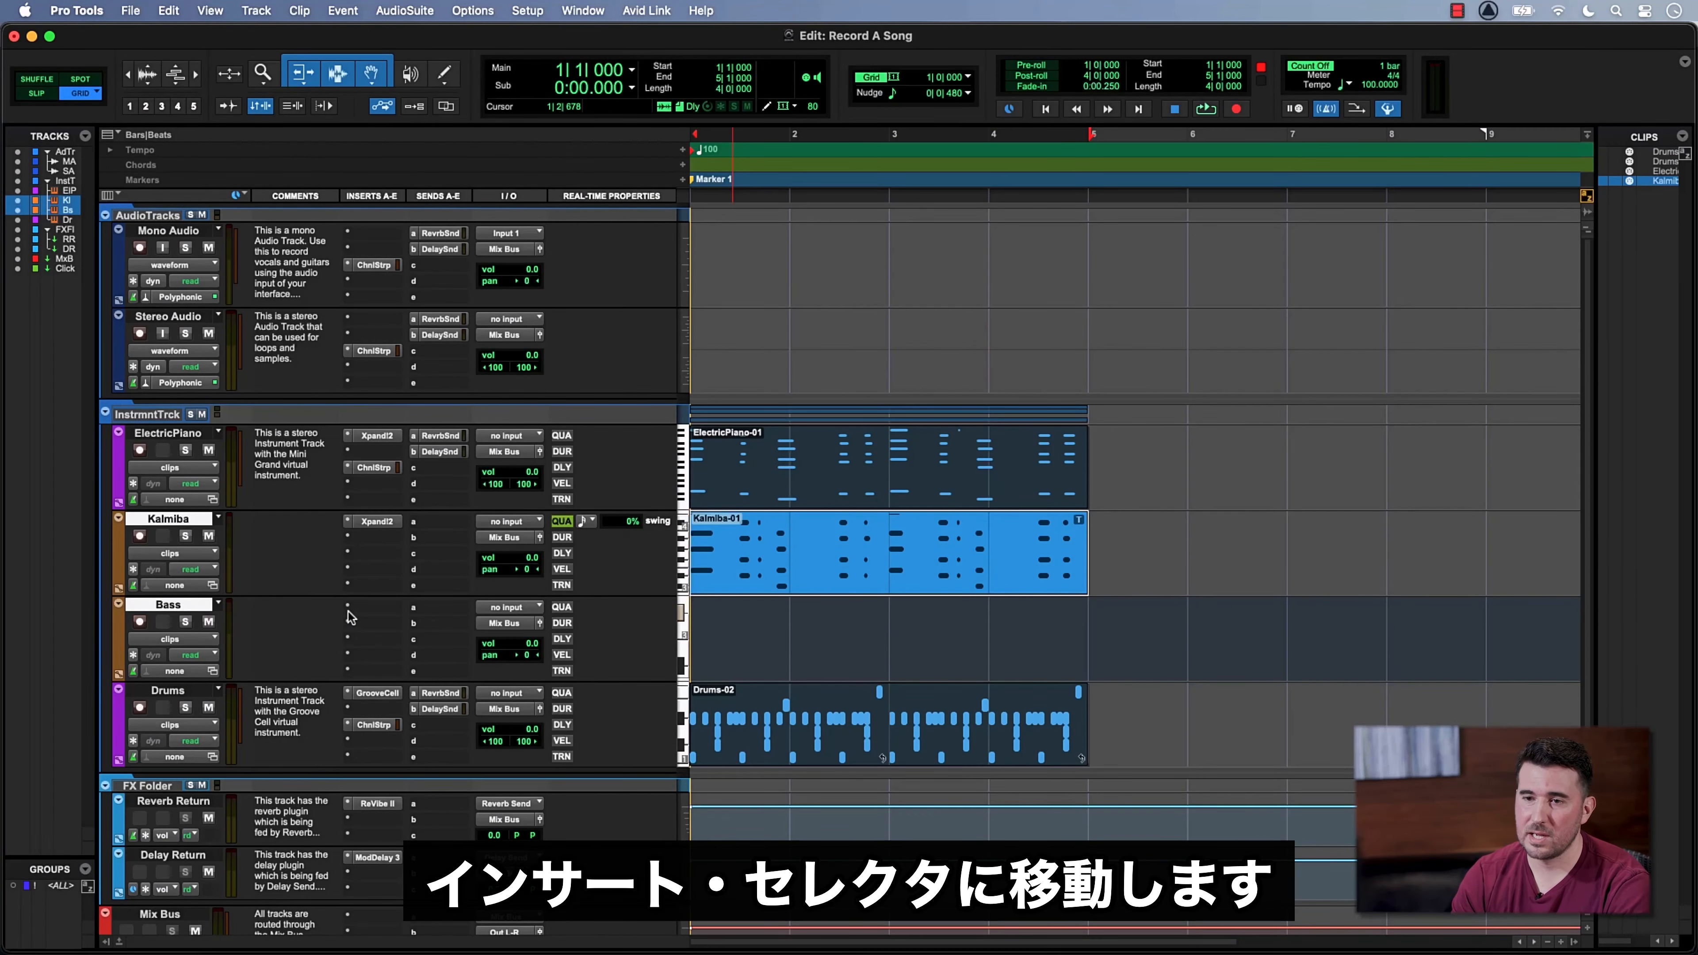
Insert the Vacuum (mono) instrument plug-in in the first insert slot of the Bass track
left_click(349, 607)
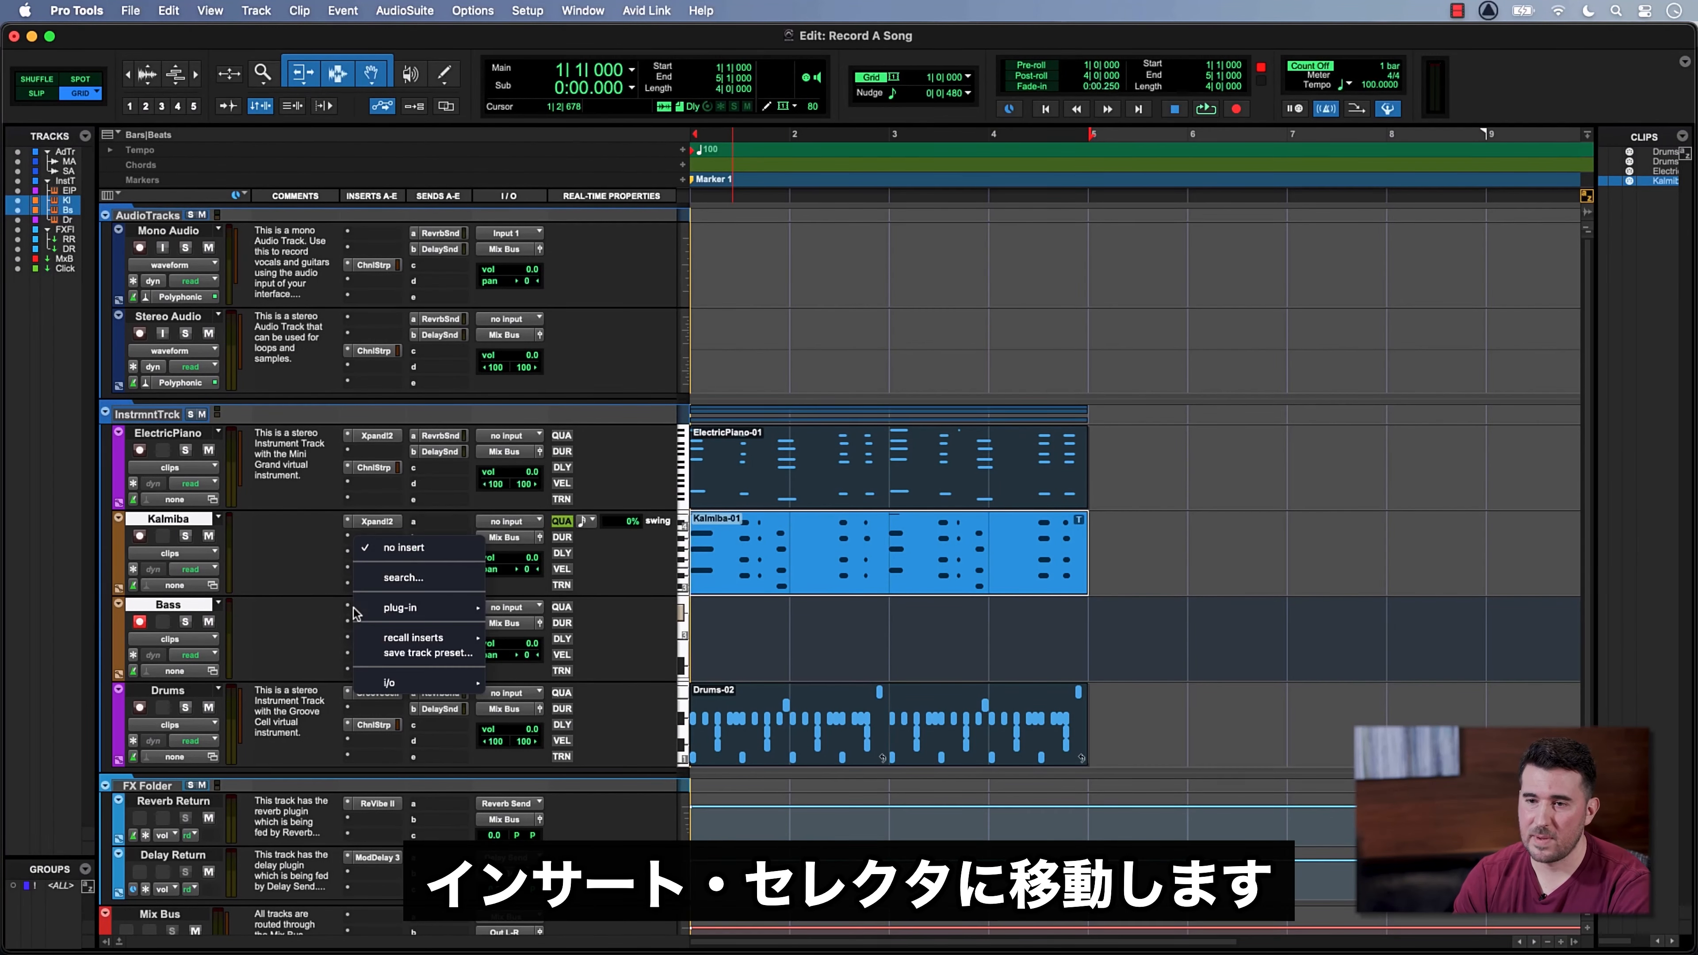
mouse_move(353, 608)
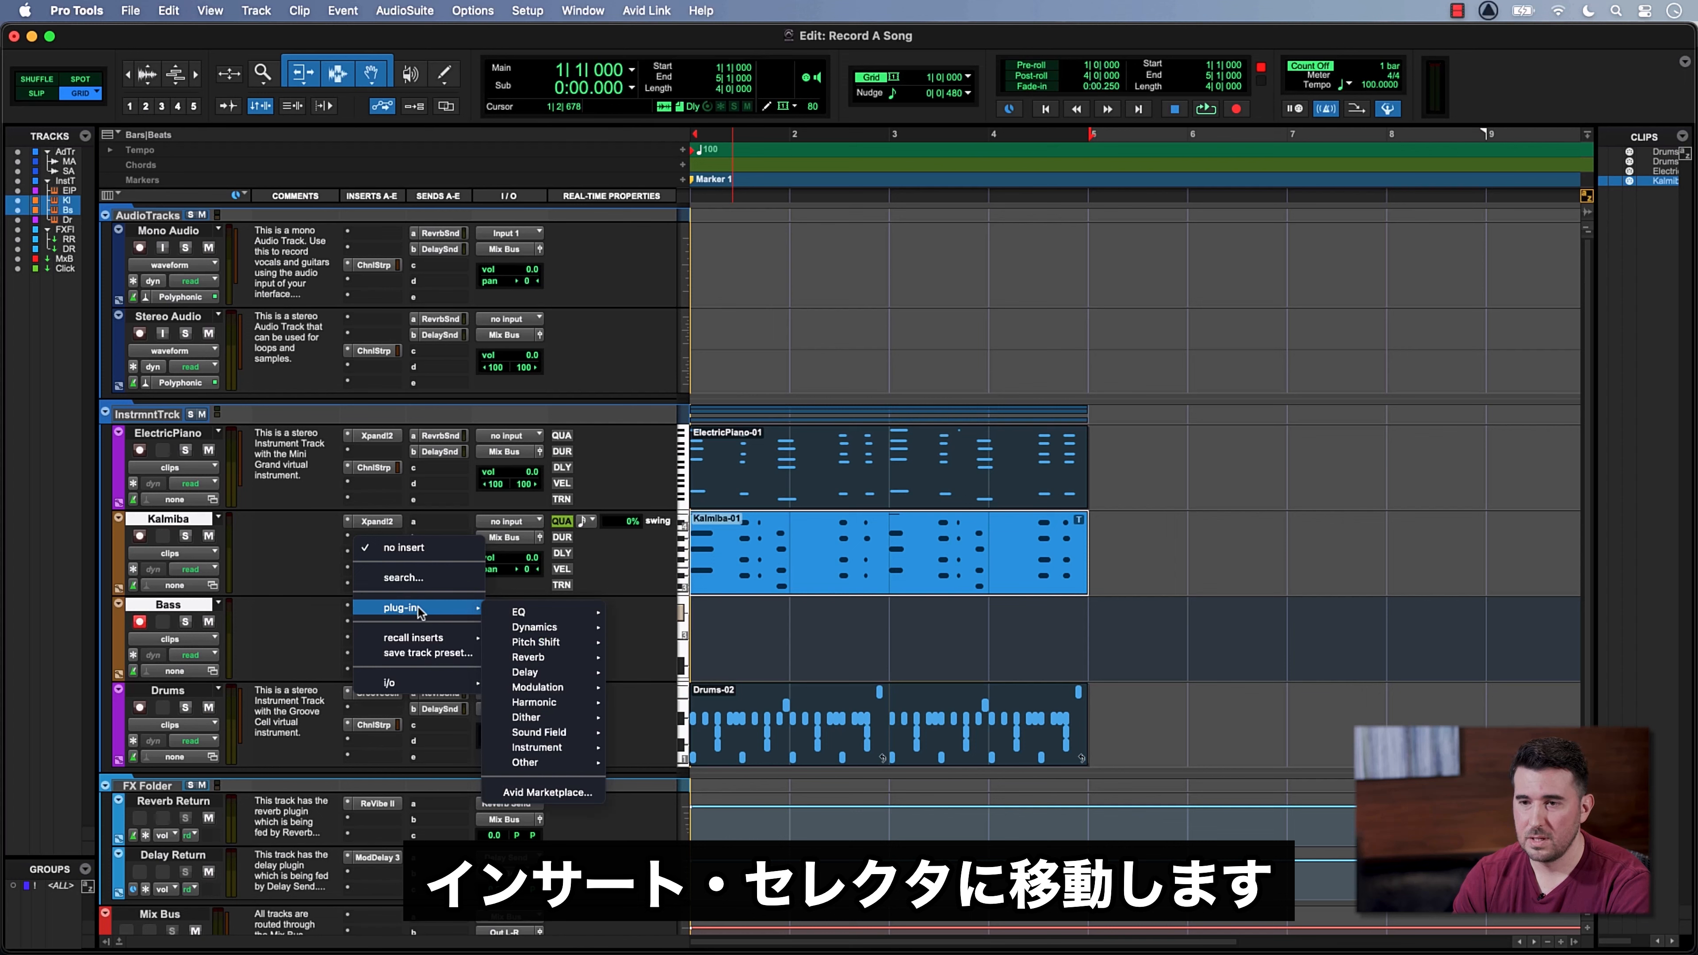
mouse_move(567, 751)
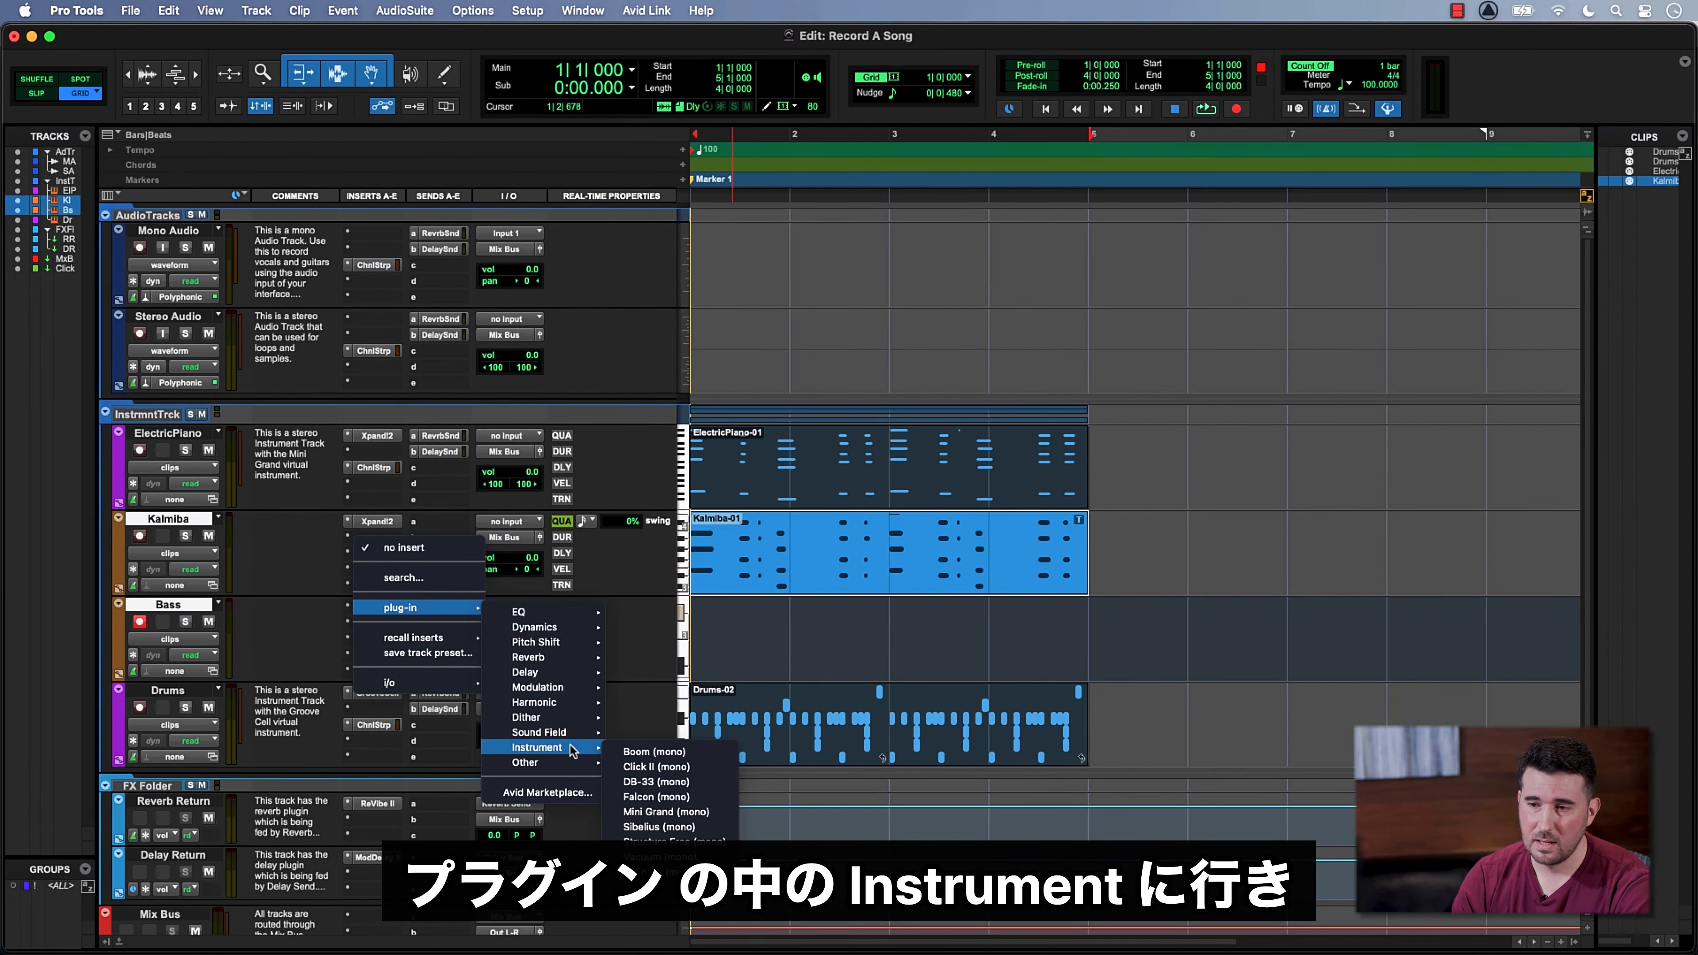
left_click(659, 857)
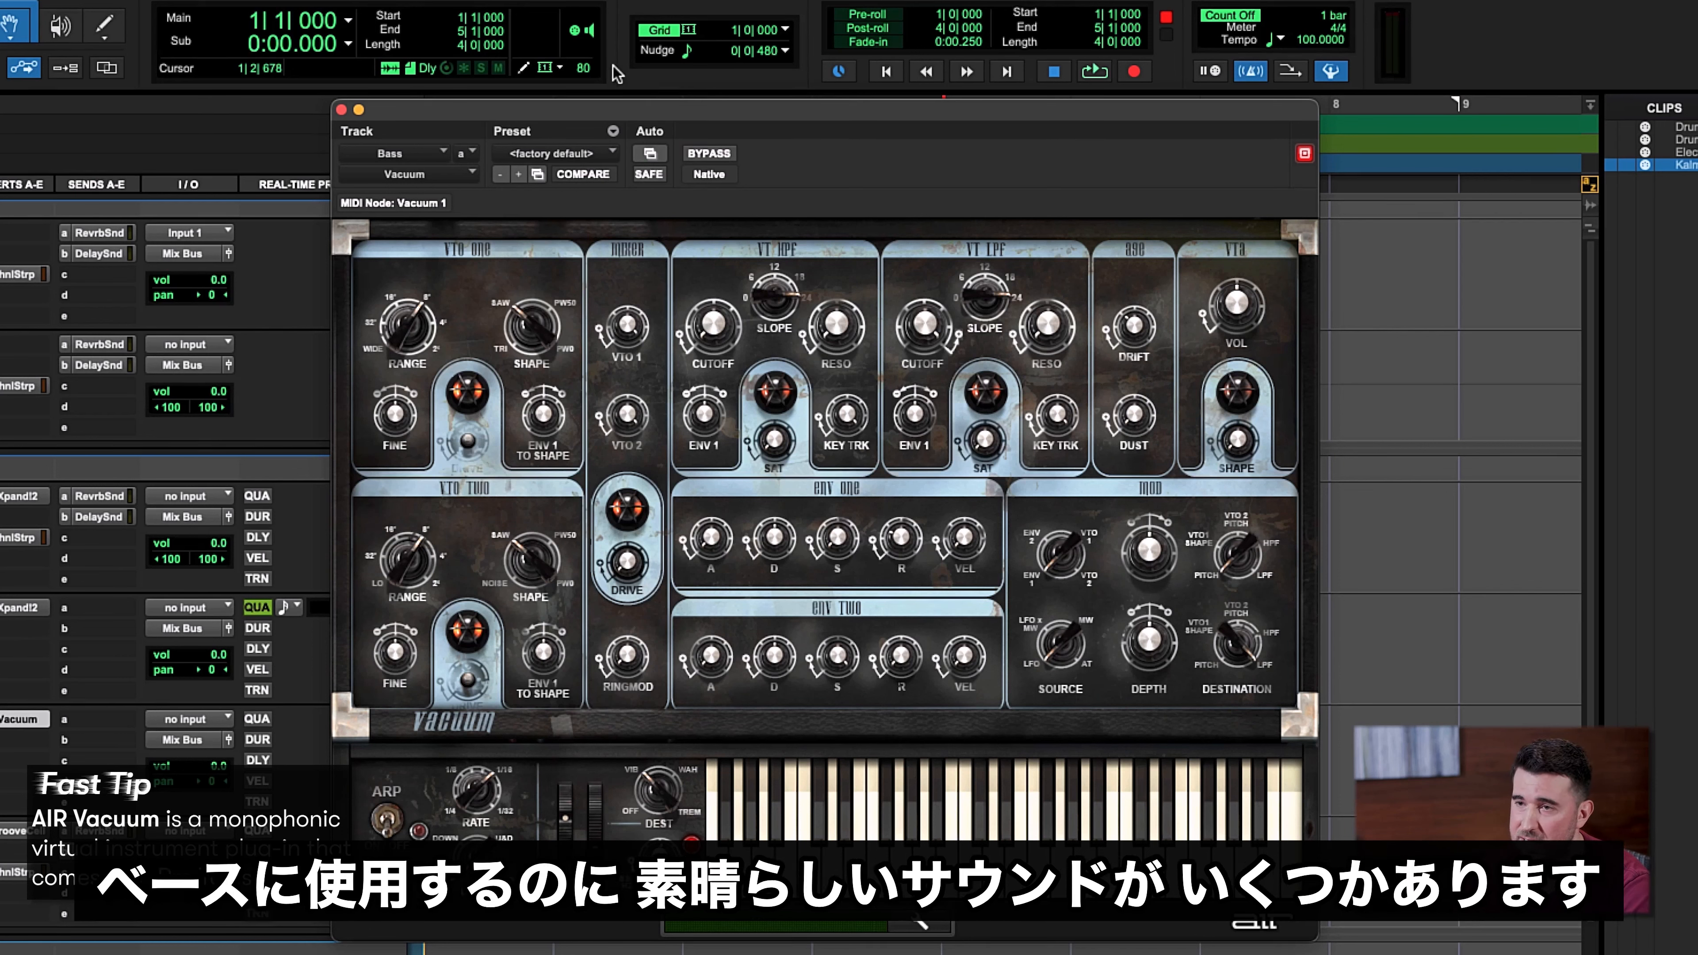
Load the FirstSessionBass preset in Vacuum and close the plug-in window
left_click(603, 160)
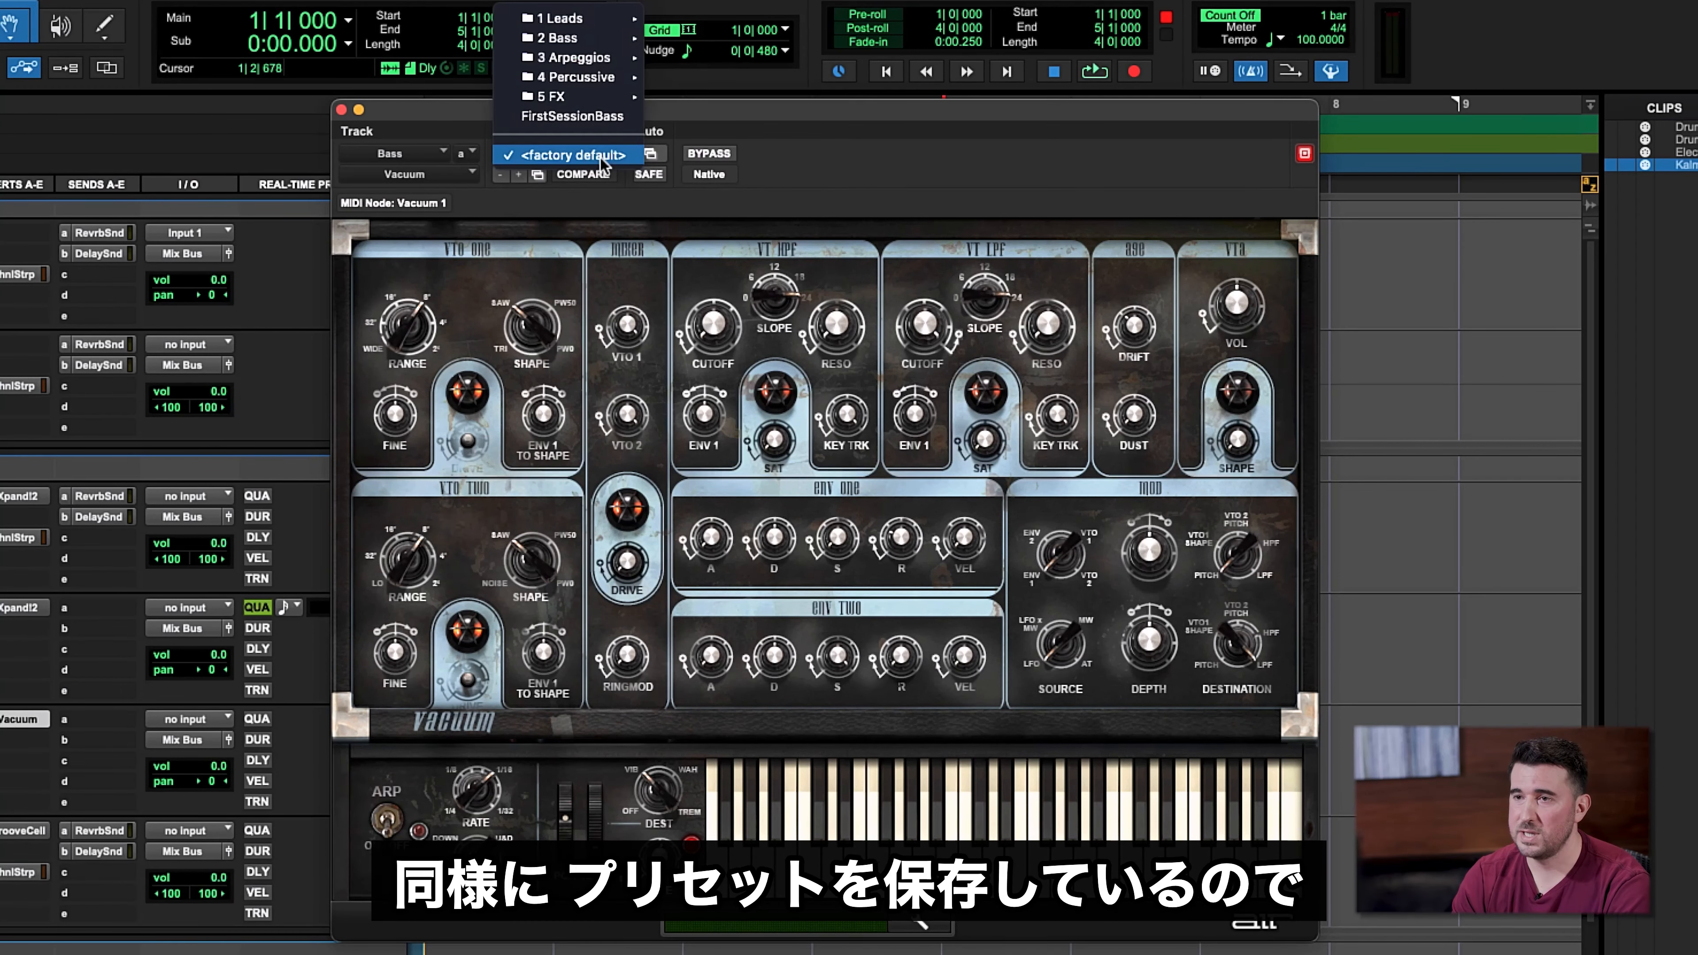
left_click(595, 120)
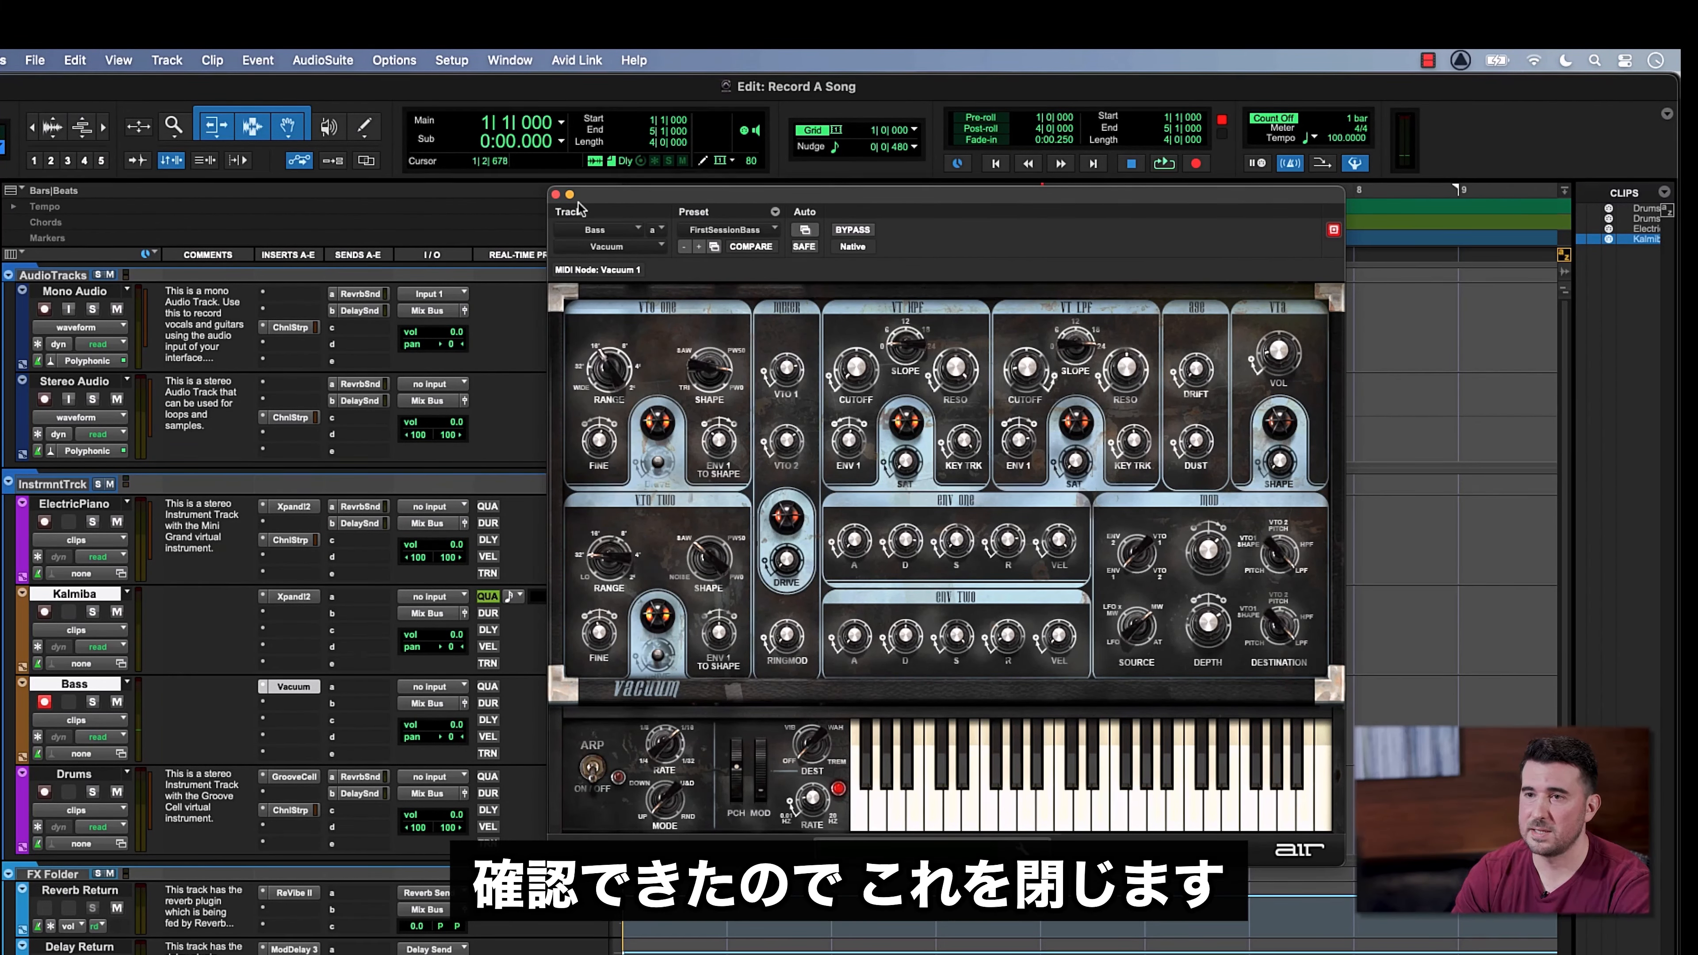
left_click(555, 194)
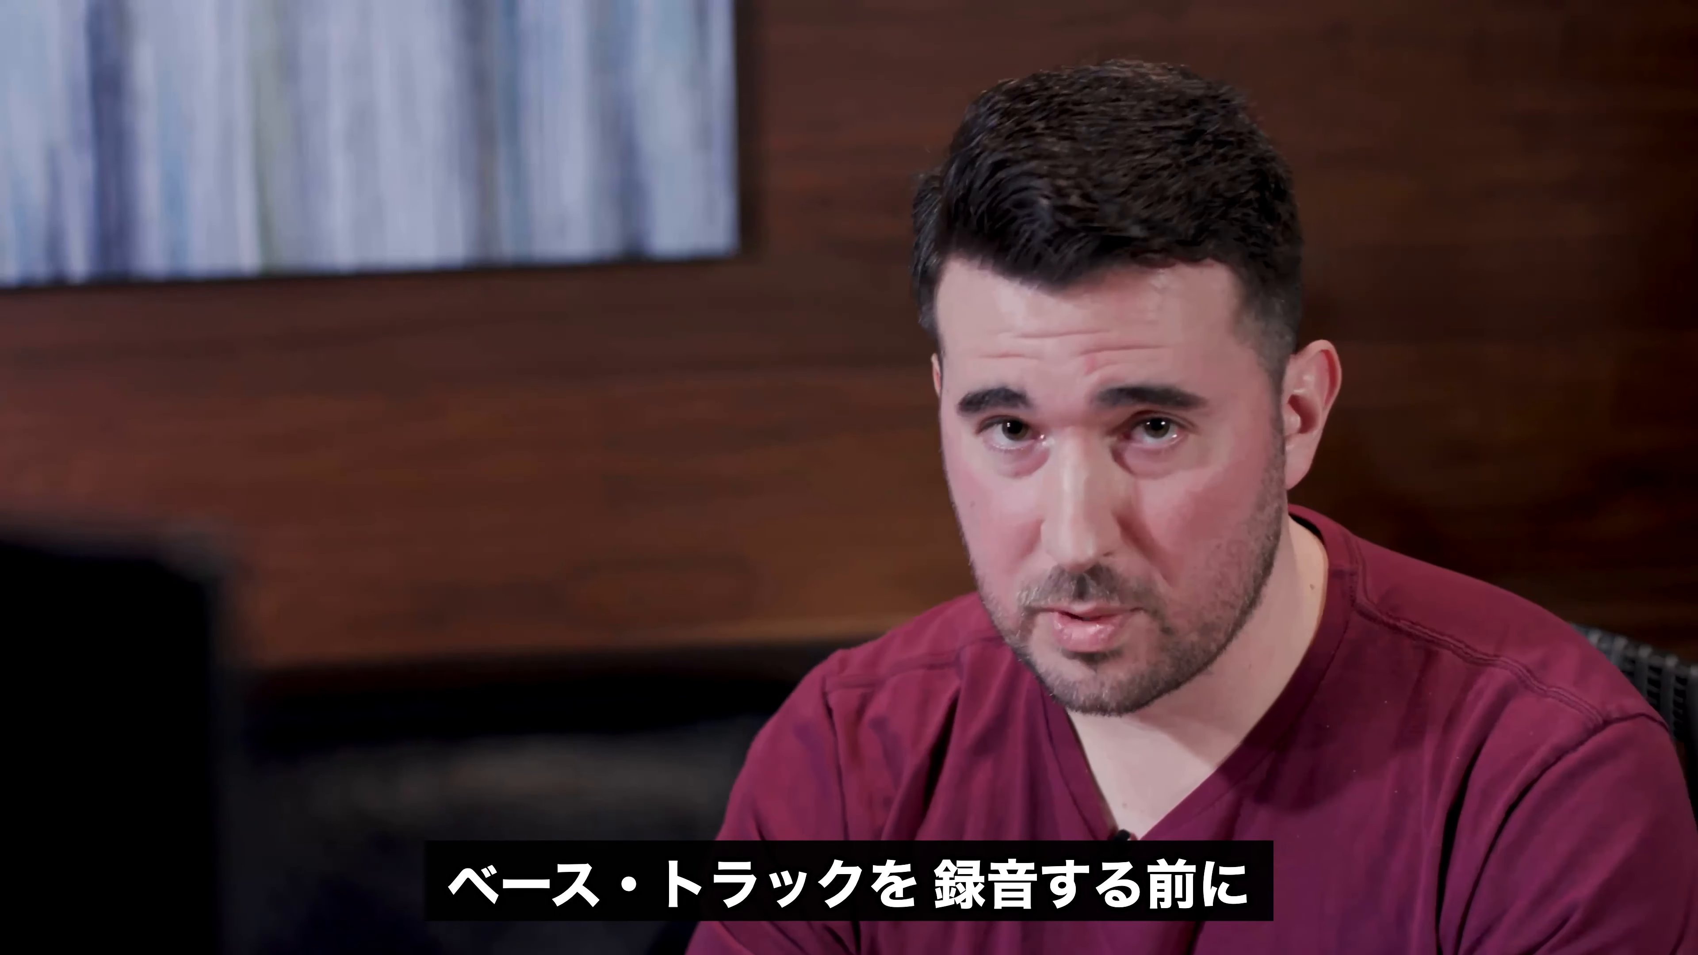